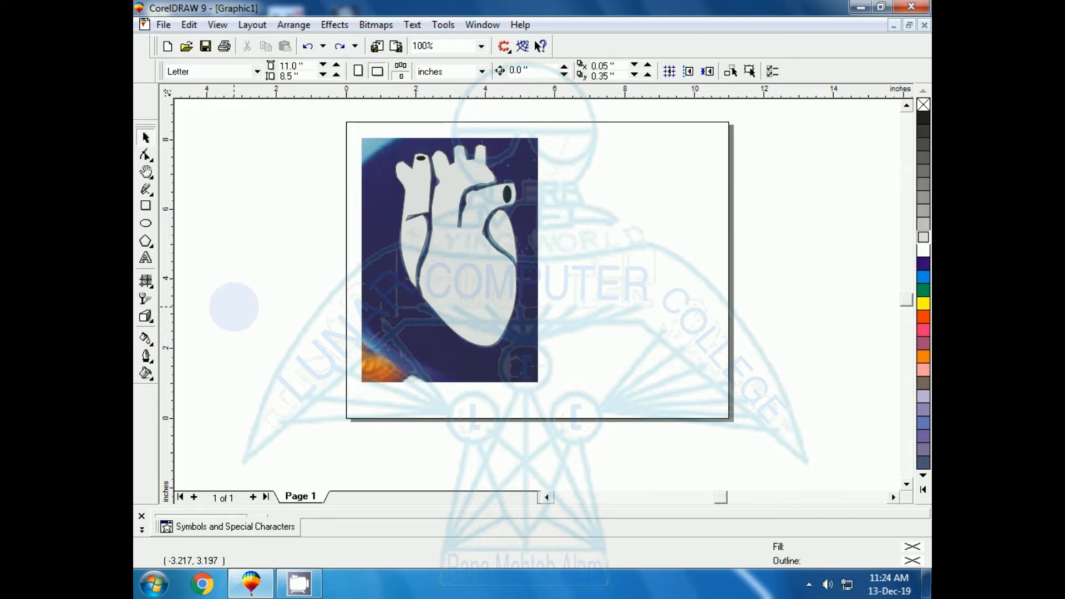
Step: Move the grouped heart tracing off the photo to the empty page area beside it and deselect it
{"action": "left_click", "coordinate": [447, 305]}
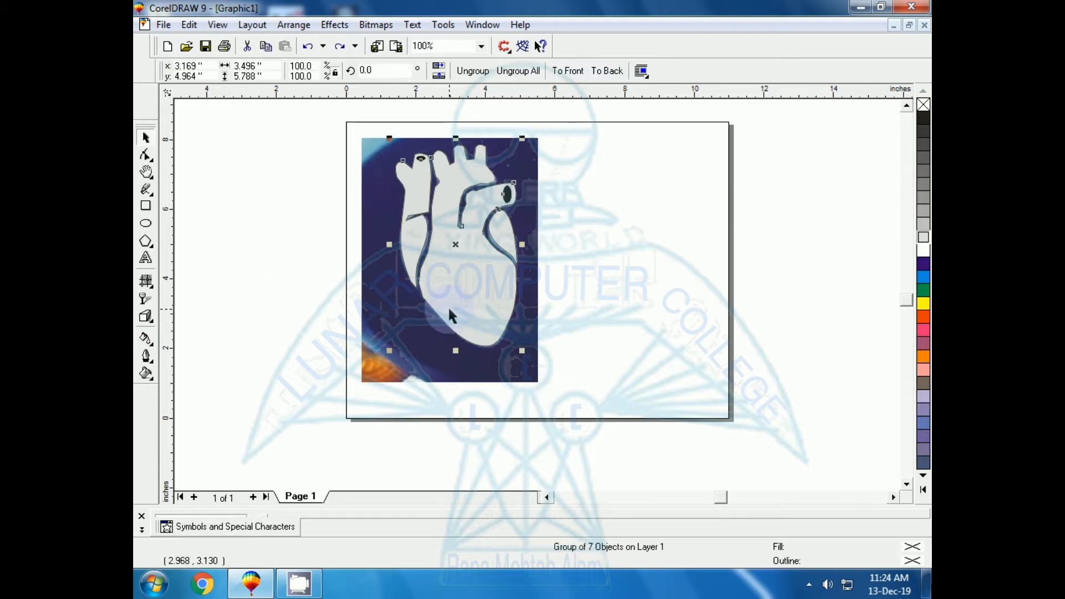
{"action": "left_click_drag", "start_coordinate": [454, 243], "coordinate": [619, 245]}
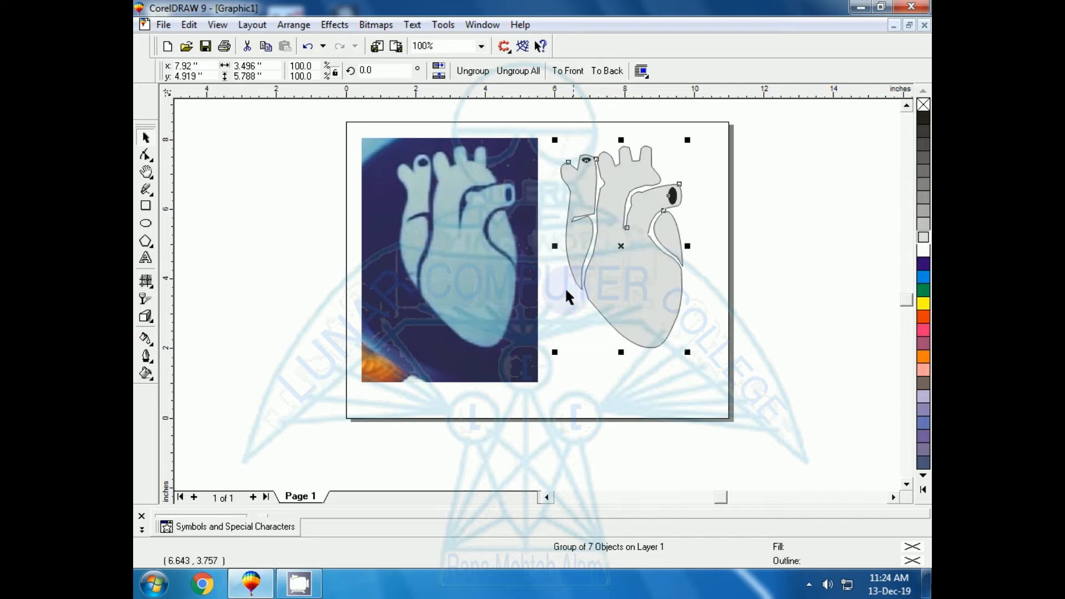
{"action": "left_click", "coordinate": [264, 294]}
{"action": "left_click", "coordinate": [654, 321]}
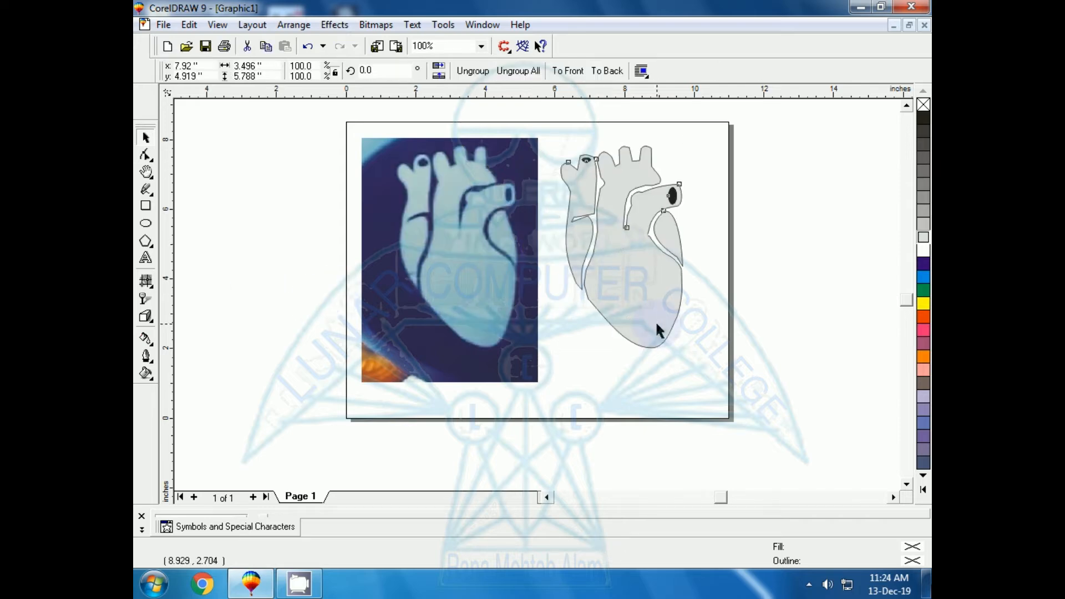
{"action": "left_click", "coordinate": [754, 275]}
{"action": "left_click", "coordinate": [675, 304]}
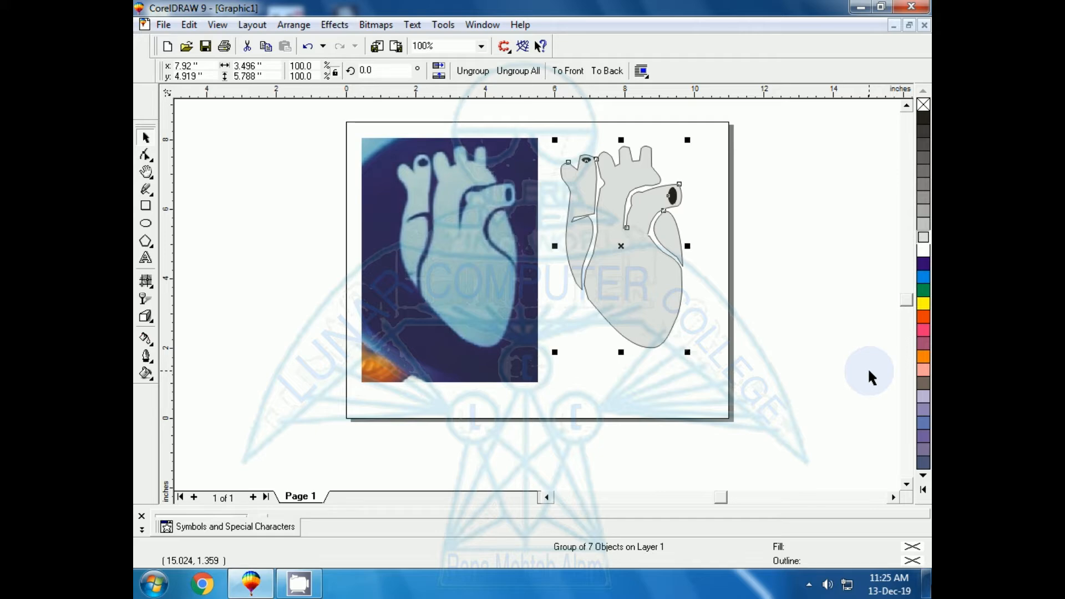
{"action": "left_click", "coordinate": [868, 372]}
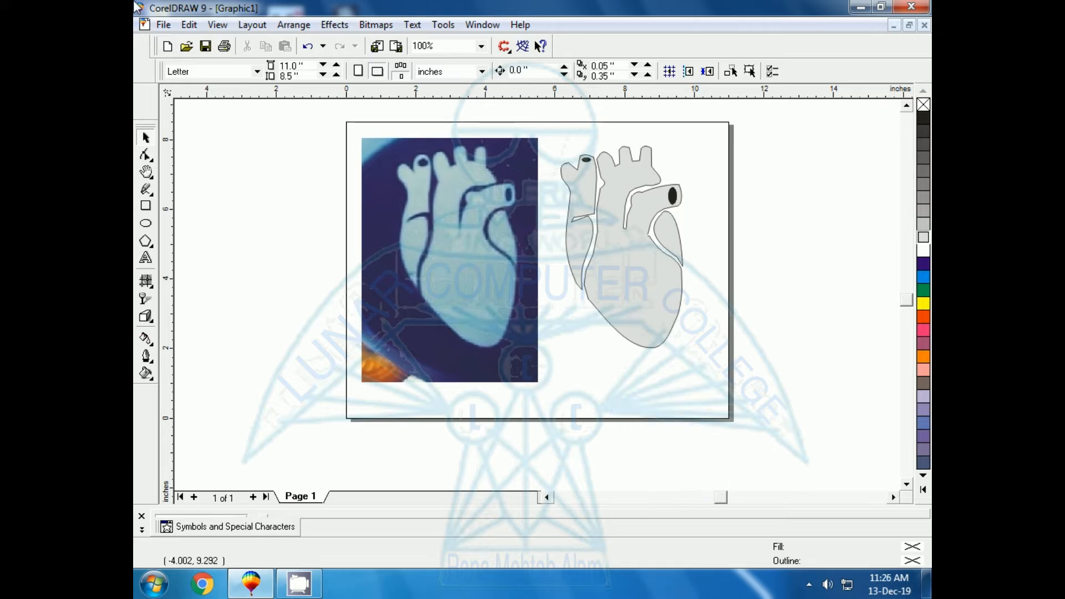
Step: Draw a rectangle about 1.37 by 4.17 inches over the narrow left part of the heart in the photo
{"action": "left_click", "coordinate": [146, 205]}
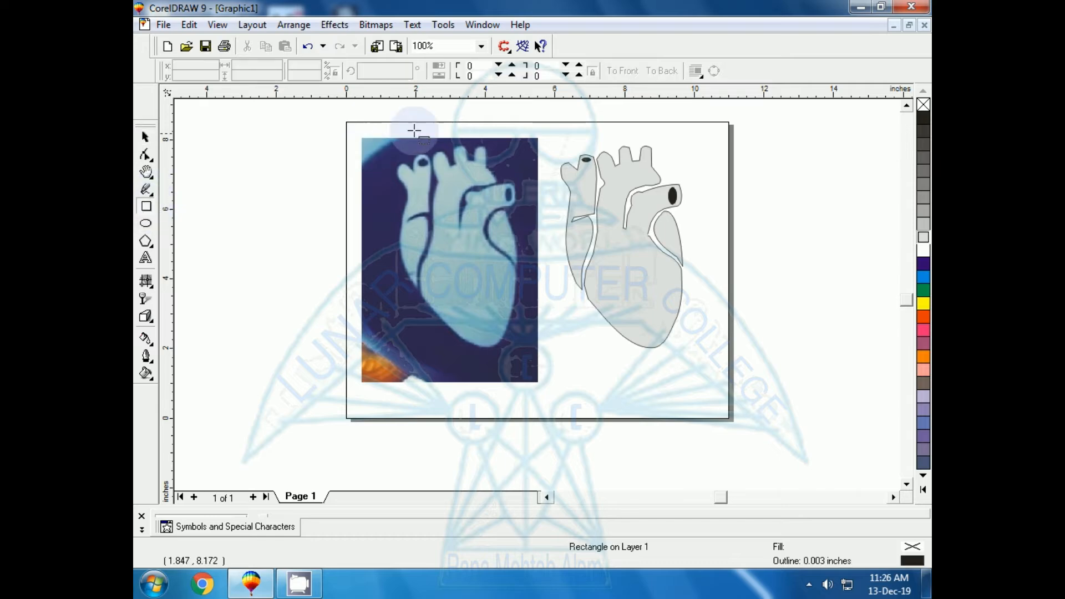
{"action": "left_click_drag", "start_coordinate": [386, 149], "coordinate": [433, 294]}
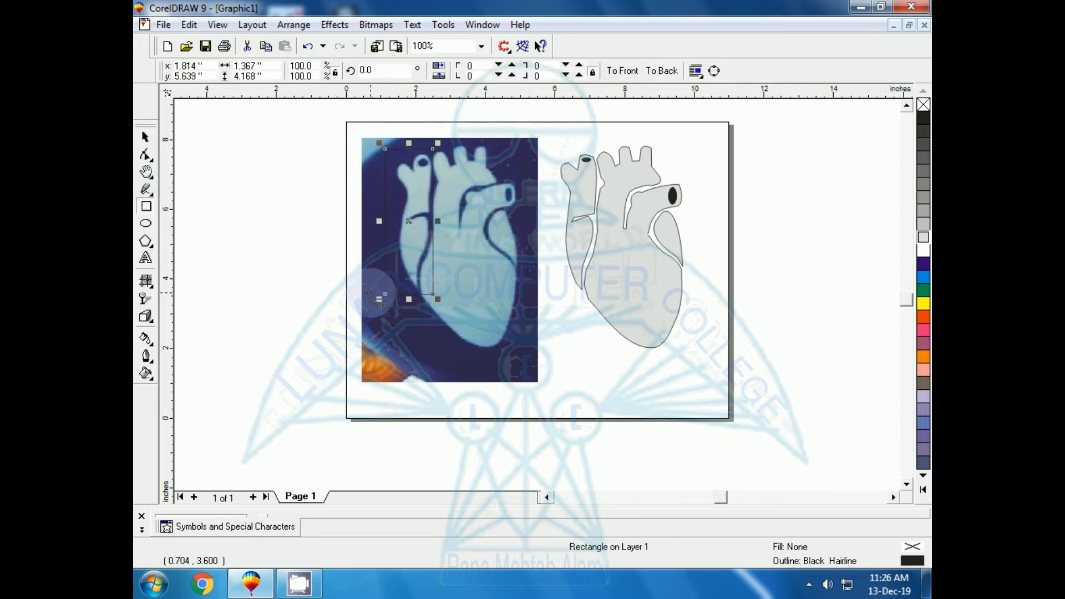
{"action": "key", "text": "shift+F2"}
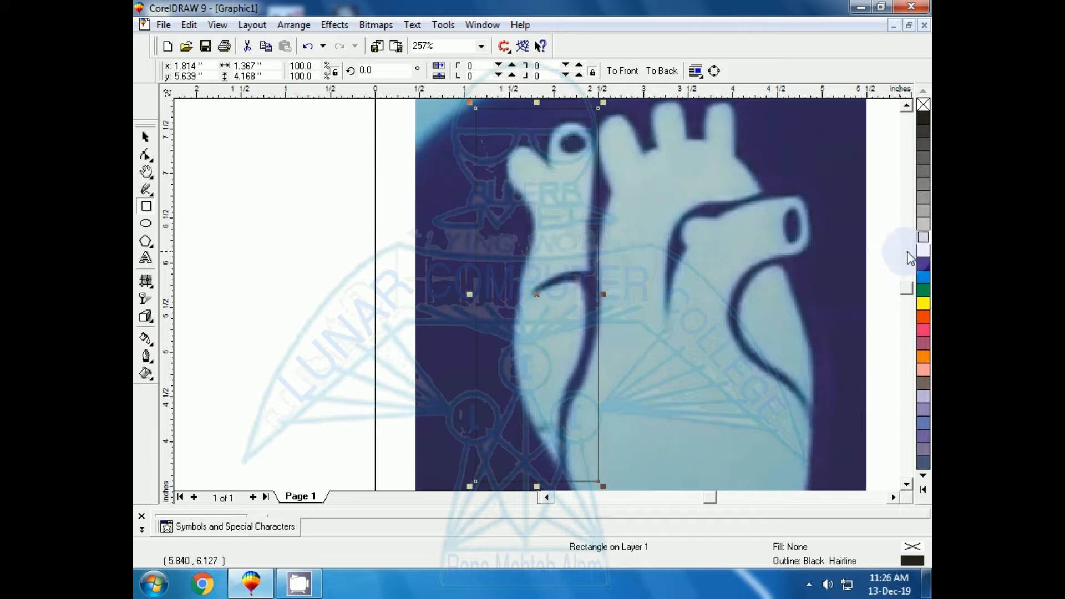
Step: Give the rectangle a white outline with a width of 0.033 inches
{"action": "right_click", "coordinate": [926, 253]}
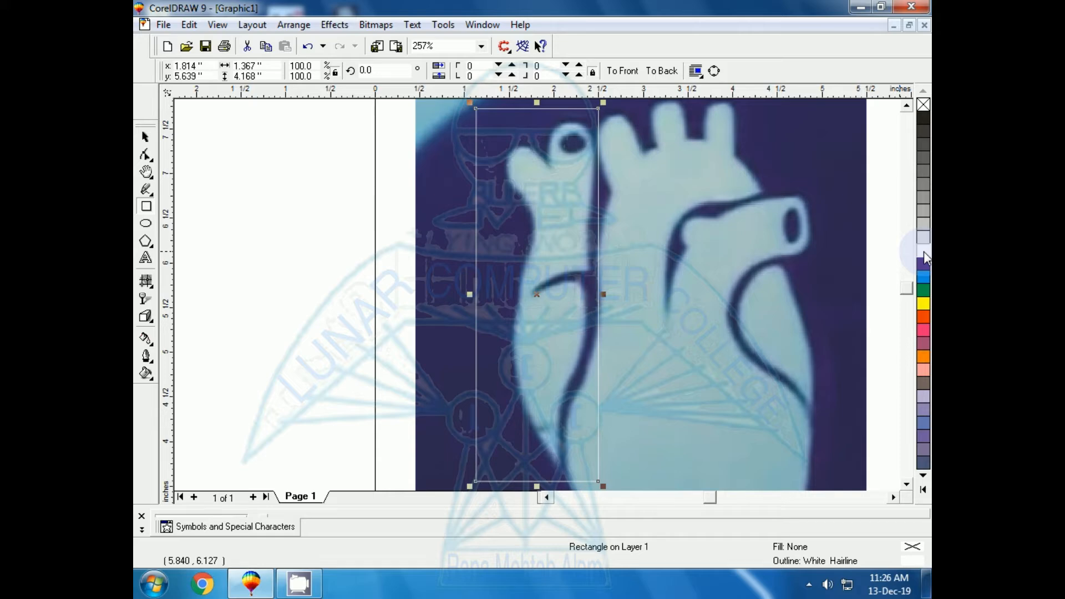
{"action": "key", "text": "F12"}
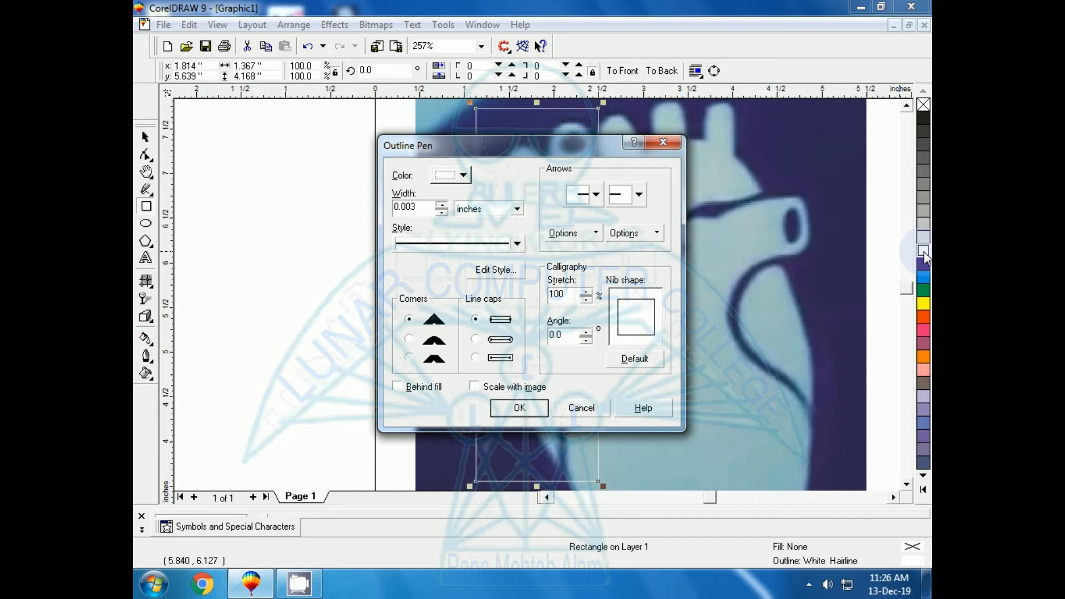
{"action": "left_click", "coordinate": [442, 206]}
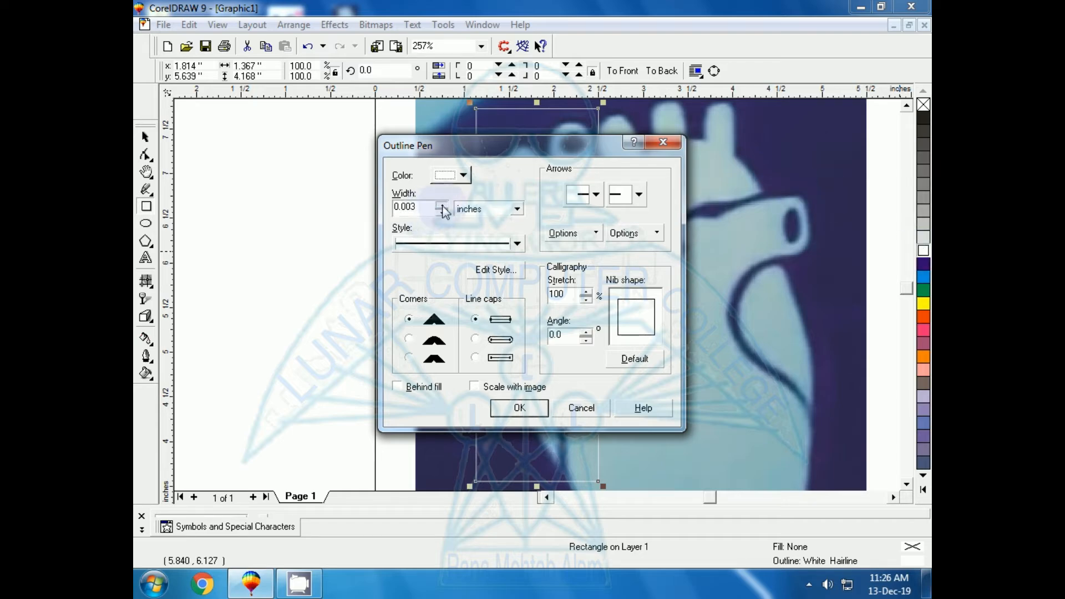
{"action": "left_click", "coordinate": [442, 206]}
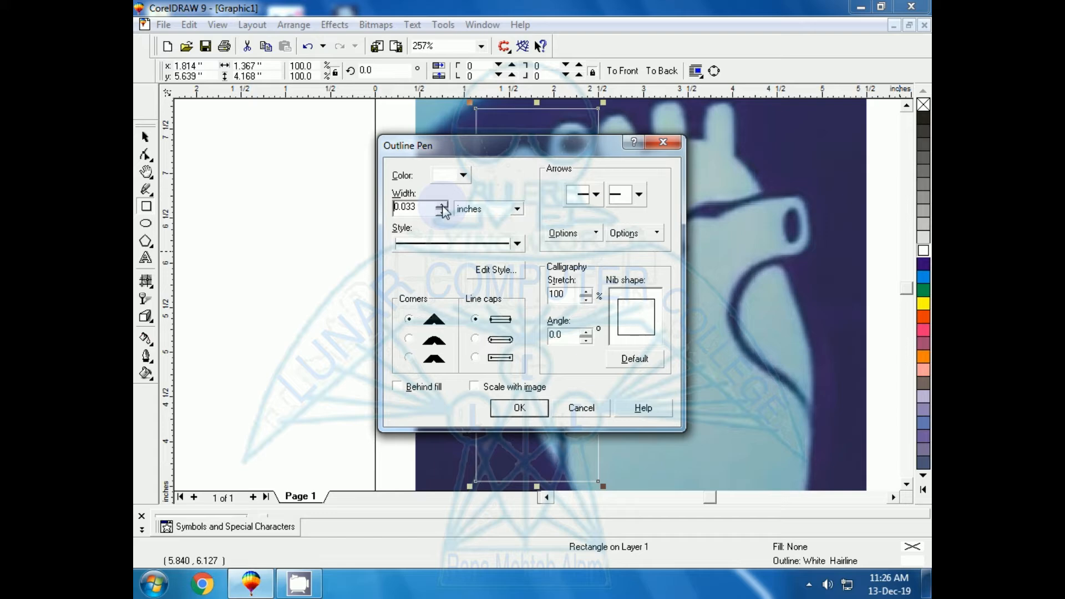
{"action": "left_click", "coordinate": [499, 405]}
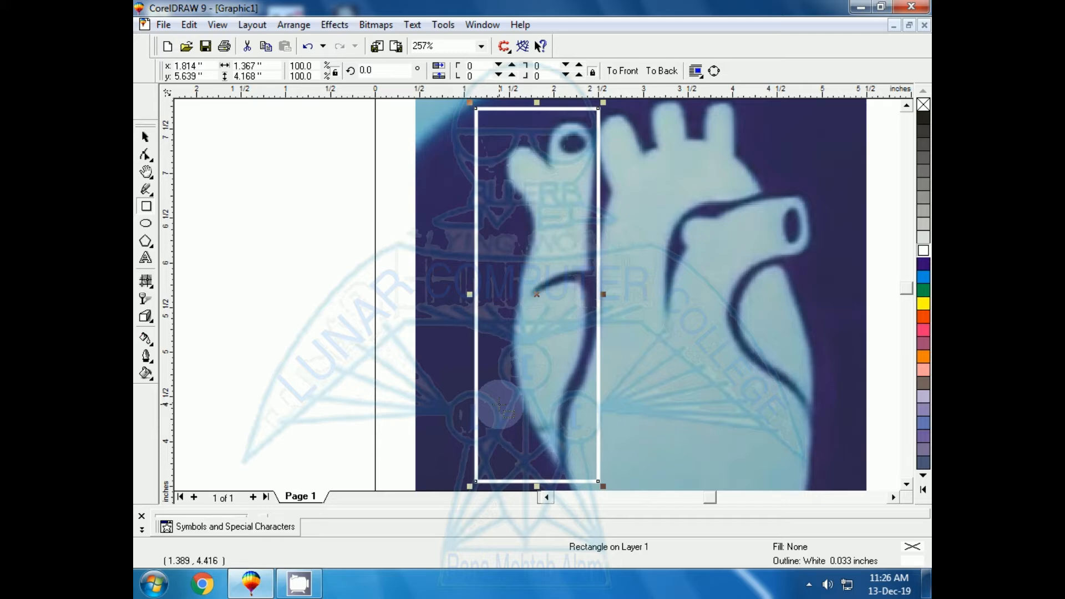
Step: Convert the rectangle to curves and fit its upper-right corner and added nodes along the right edge of the left vessel
{"action": "key", "text": "ctrl+q"}
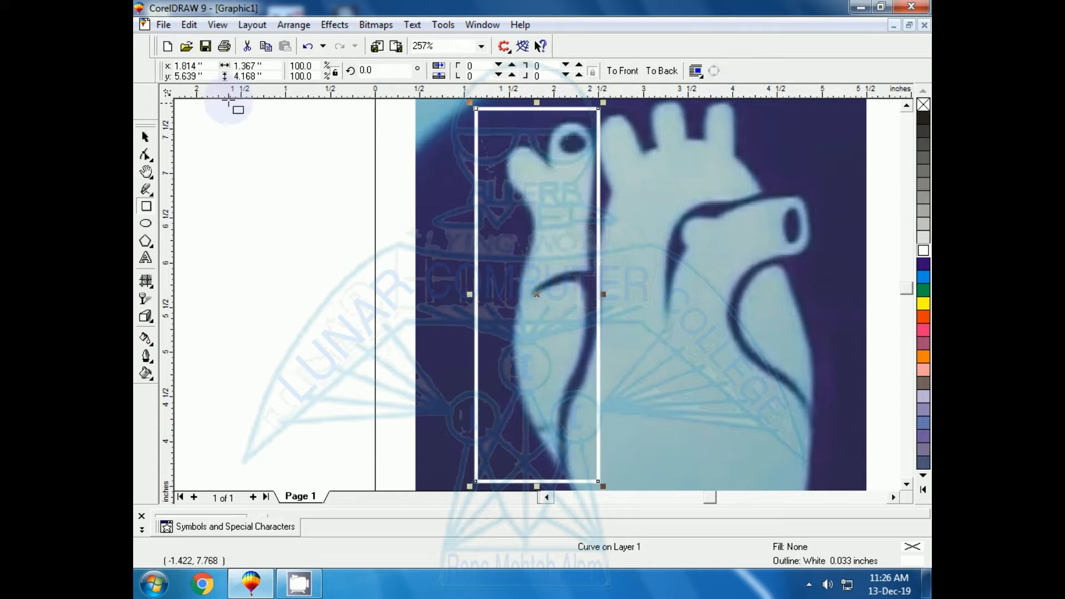
{"action": "left_click", "coordinate": [145, 154]}
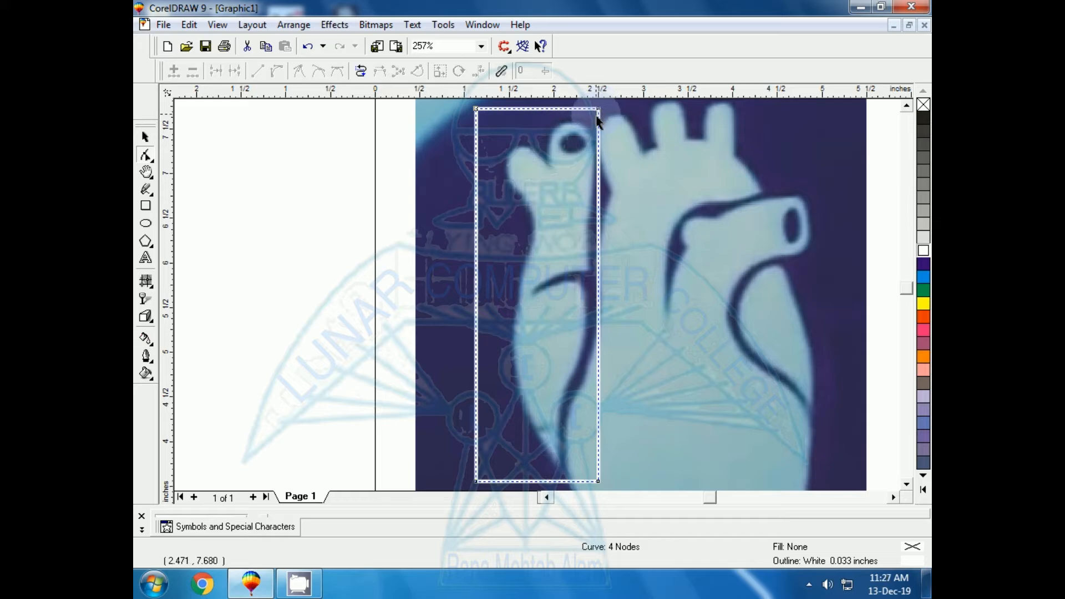
{"action": "left_click_drag", "start_coordinate": [598, 112], "coordinate": [591, 185]}
{"action": "double_click", "coordinate": [589, 157]}
{"action": "double_click", "coordinate": [594, 184]}
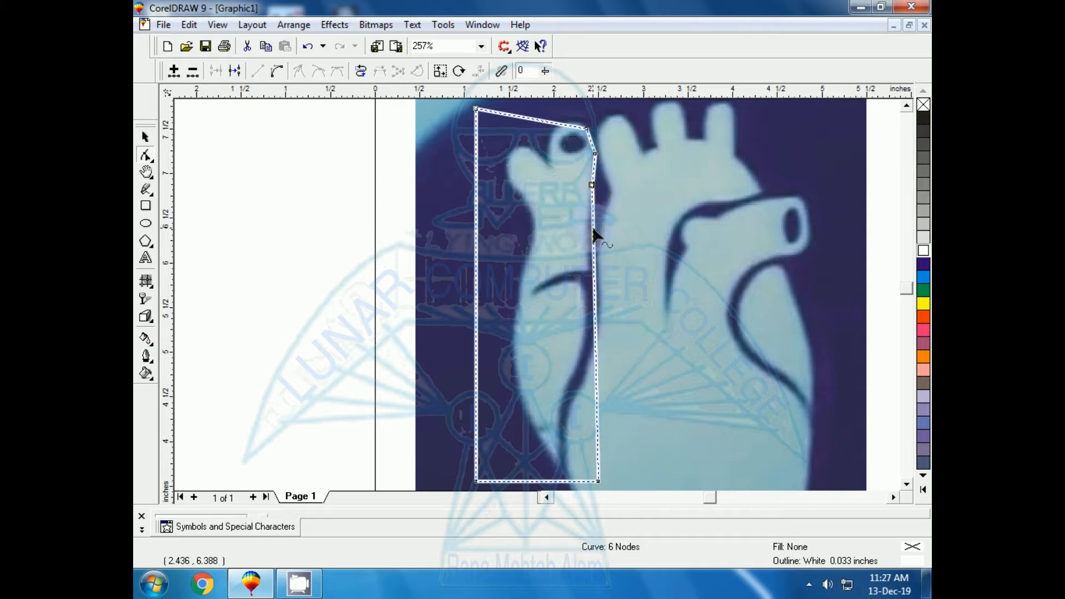
{"action": "double_click", "coordinate": [593, 231]}
{"action": "left_click_drag", "start_coordinate": [593, 233], "coordinate": [588, 231]}
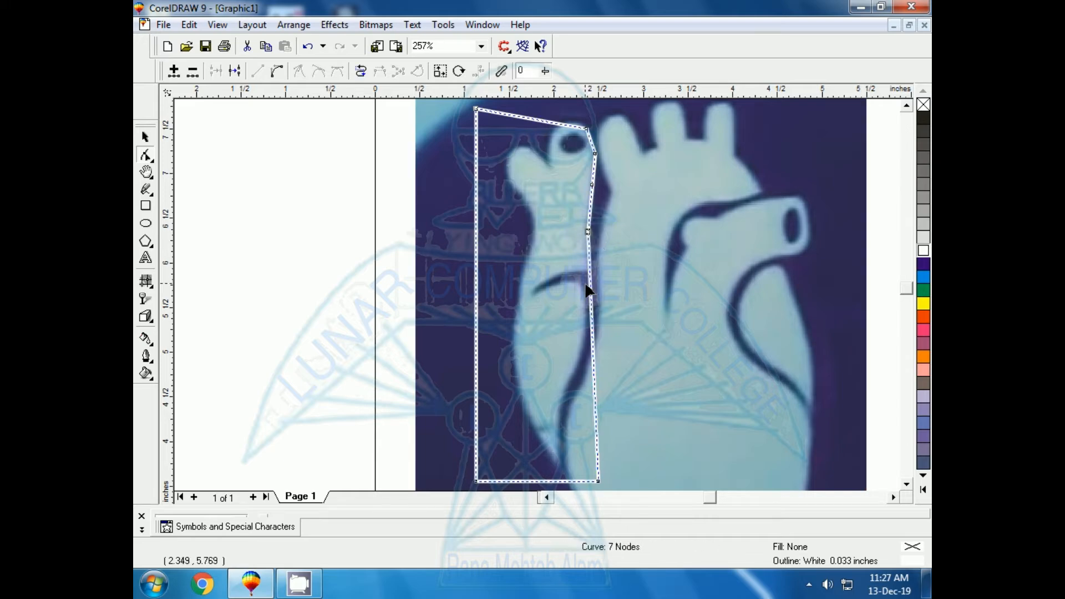
{"action": "key", "text": "F2"}
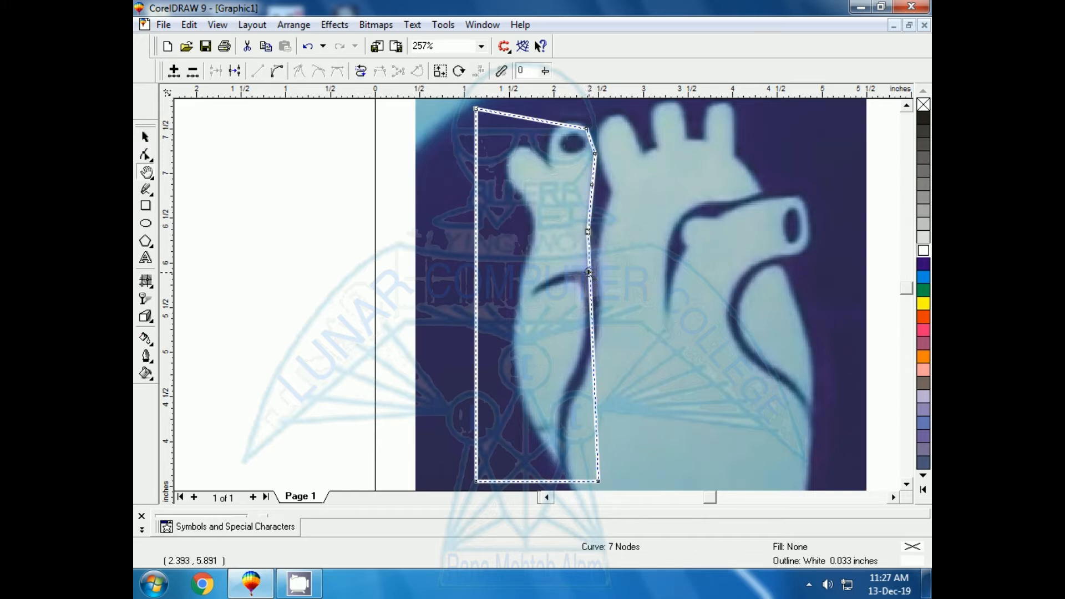
{"action": "left_click_drag", "start_coordinate": [530, 252], "coordinate": [615, 297]}
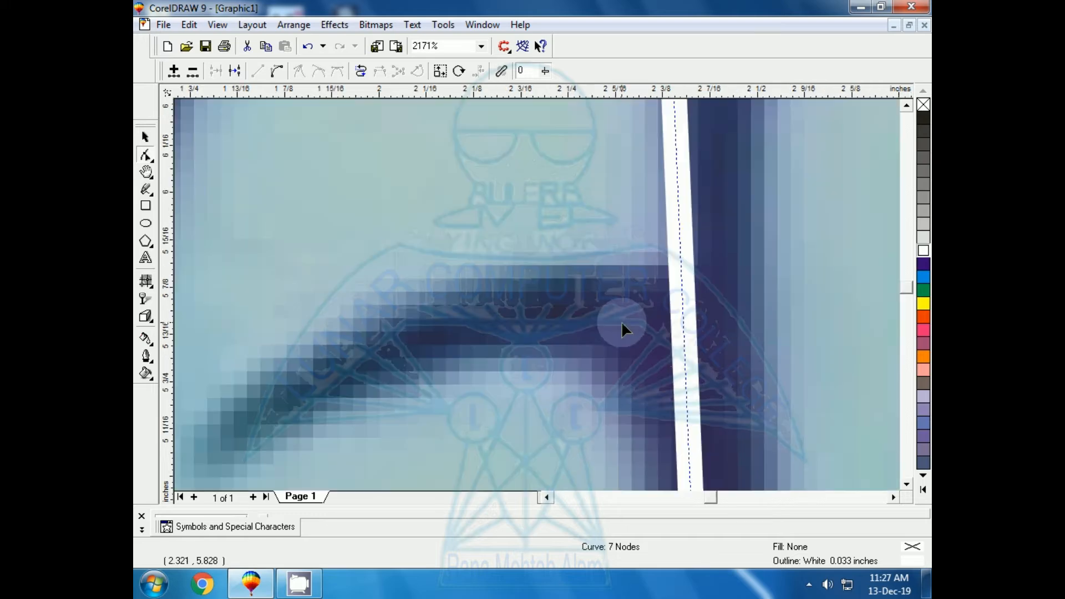
{"action": "key", "text": "F3"}
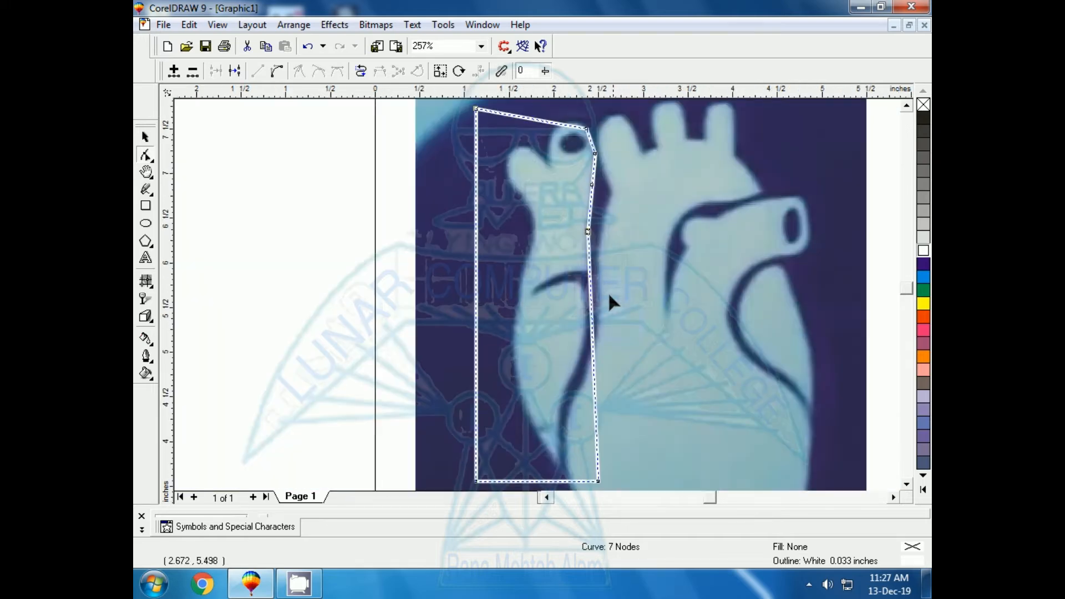
Step: Add and position nodes so the outline follows the top of the round vessel opening and dips into the notch beside it
{"action": "double_click", "coordinate": [571, 126]}
{"action": "left_click_drag", "start_coordinate": [571, 126], "coordinate": [571, 123]}
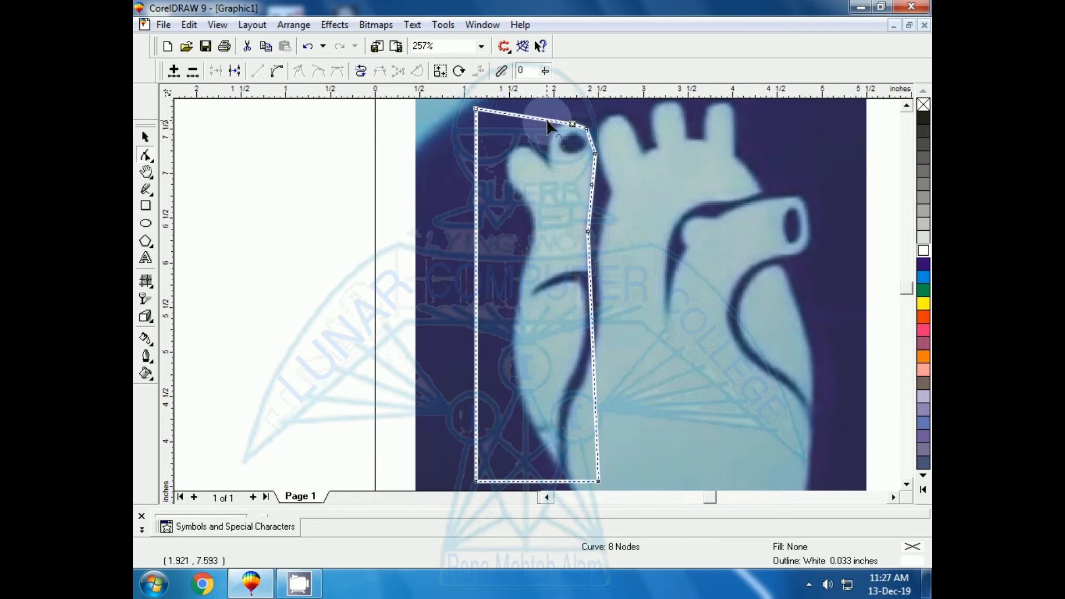
{"action": "left_click_drag", "start_coordinate": [547, 124], "coordinate": [548, 157]}
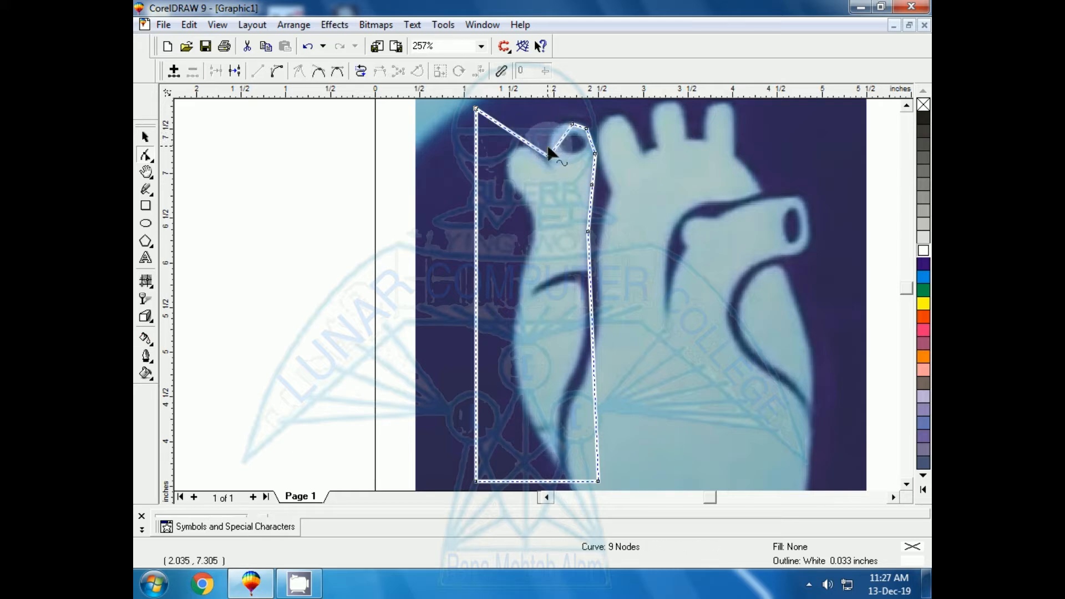
{"action": "double_click", "coordinate": [557, 145]}
{"action": "mouse_move", "coordinate": [557, 145]}
{"action": "left_mouse_down"}
{"action": "mouse_move", "coordinate": [547, 142]}
{"action": "mouse_move", "coordinate": [556, 126]}
{"action": "left_mouse_up"}
{"action": "double_click", "coordinate": [556, 132]}
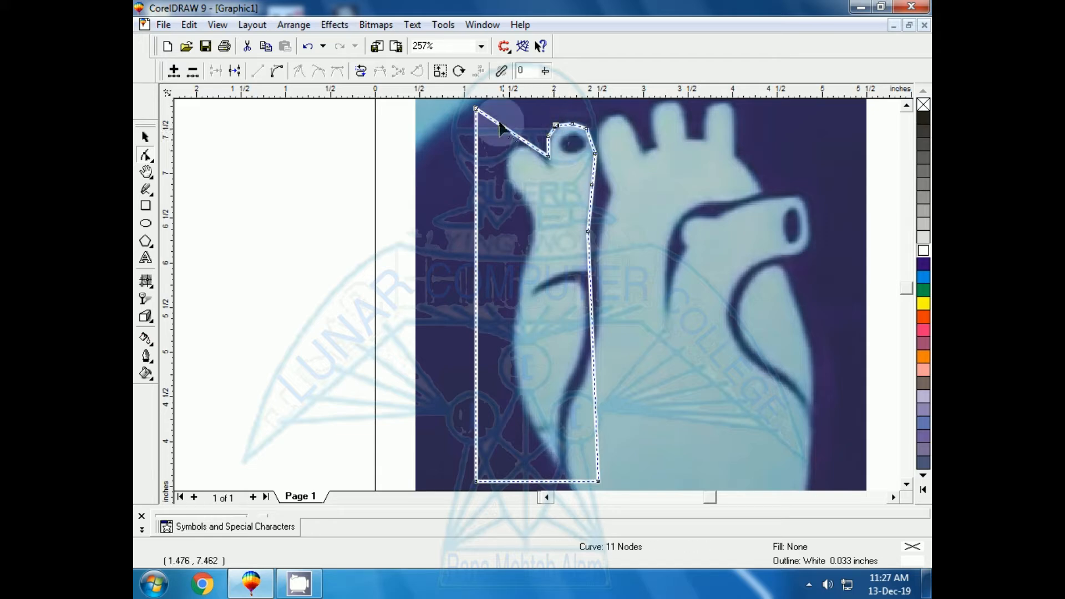
Step: Move the outline's upper-left corner onto the small left branch and add nodes around that branch's tip and outer side
{"action": "left_click_drag", "start_coordinate": [476, 108], "coordinate": [506, 160]}
{"action": "double_click", "coordinate": [516, 164]}
{"action": "left_click", "coordinate": [504, 183]}
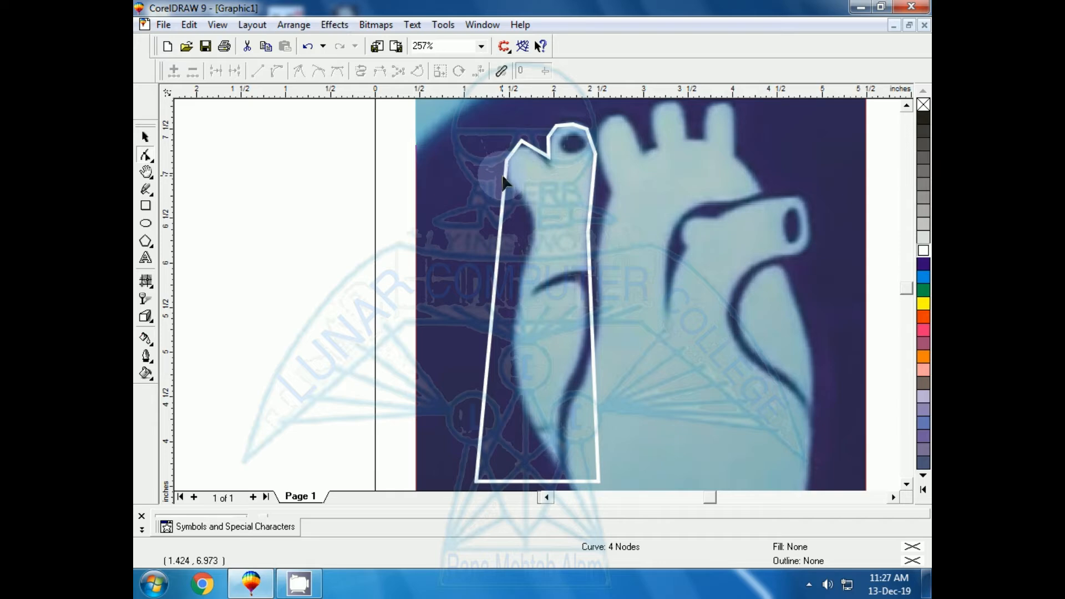
{"action": "left_click", "coordinate": [504, 178]}
{"action": "left_click_drag", "start_coordinate": [504, 178], "coordinate": [509, 172]}
{"action": "double_click", "coordinate": [509, 158]}
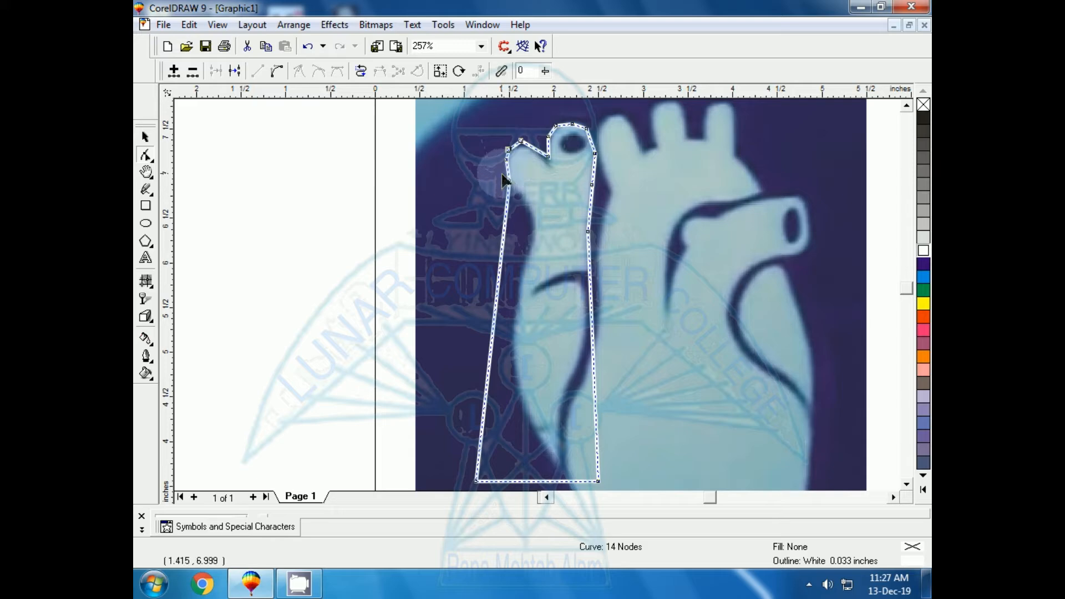
Step: Refine the small left branch's tip with two added nodes and delete the three nodes along its bend for a smooth curve
{"action": "key", "text": "h"}
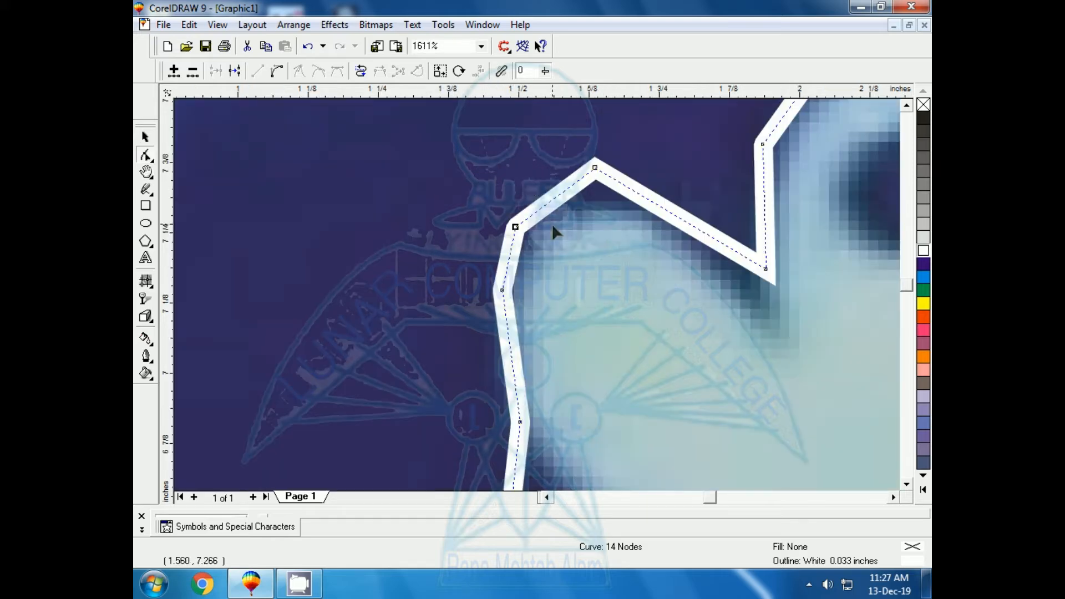
{"action": "left_click_drag", "start_coordinate": [595, 173], "coordinate": [592, 188]}
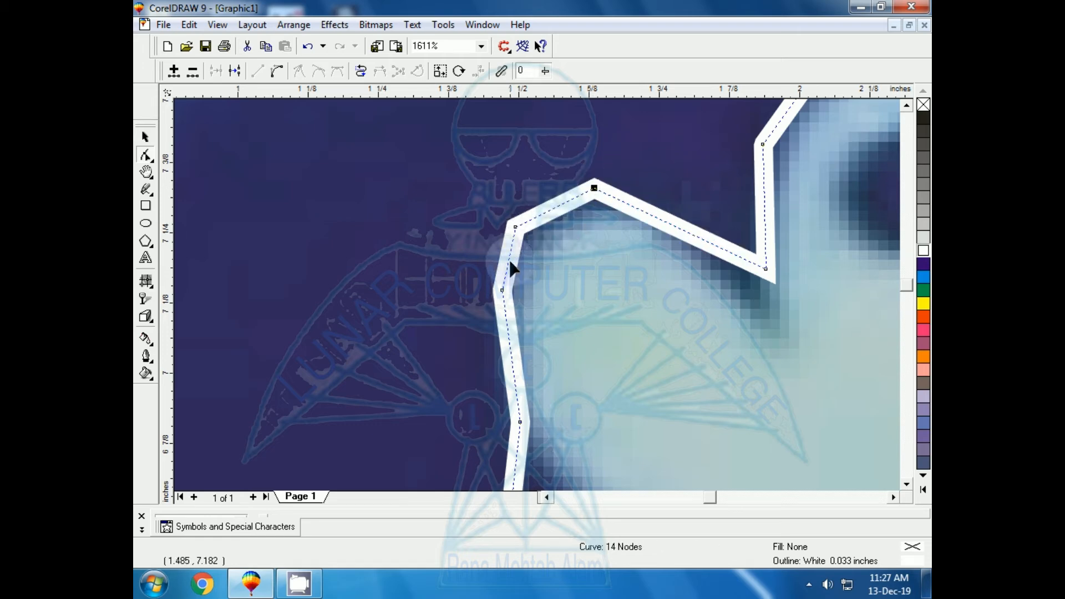
{"action": "double_click", "coordinate": [543, 212]}
{"action": "left_click_drag", "start_coordinate": [544, 212], "coordinate": [547, 203]}
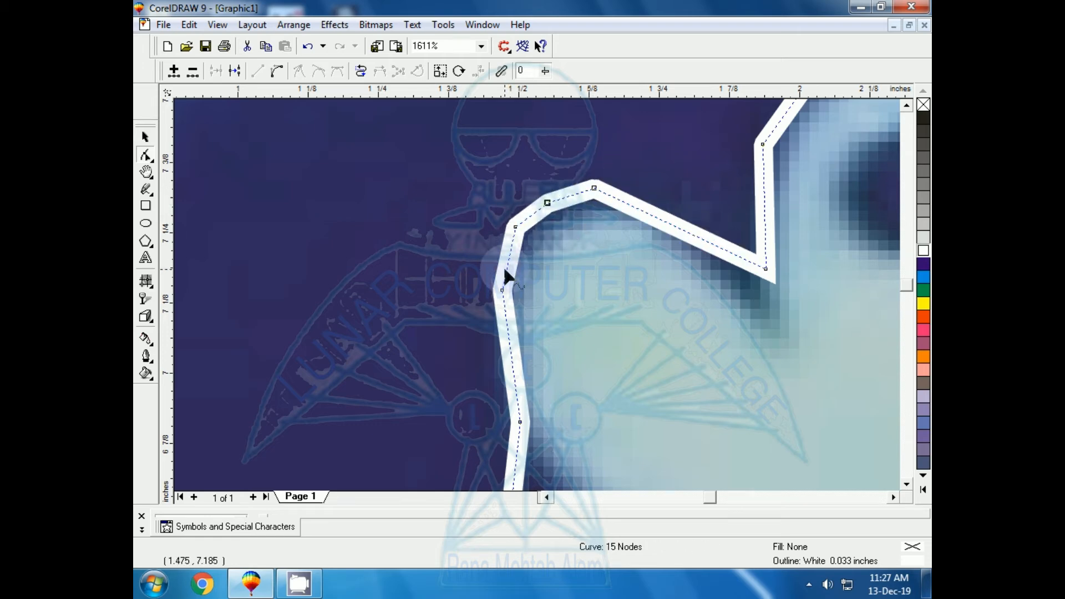
{"action": "double_click", "coordinate": [507, 264]}
{"action": "left_click_drag", "start_coordinate": [507, 264], "coordinate": [498, 263]}
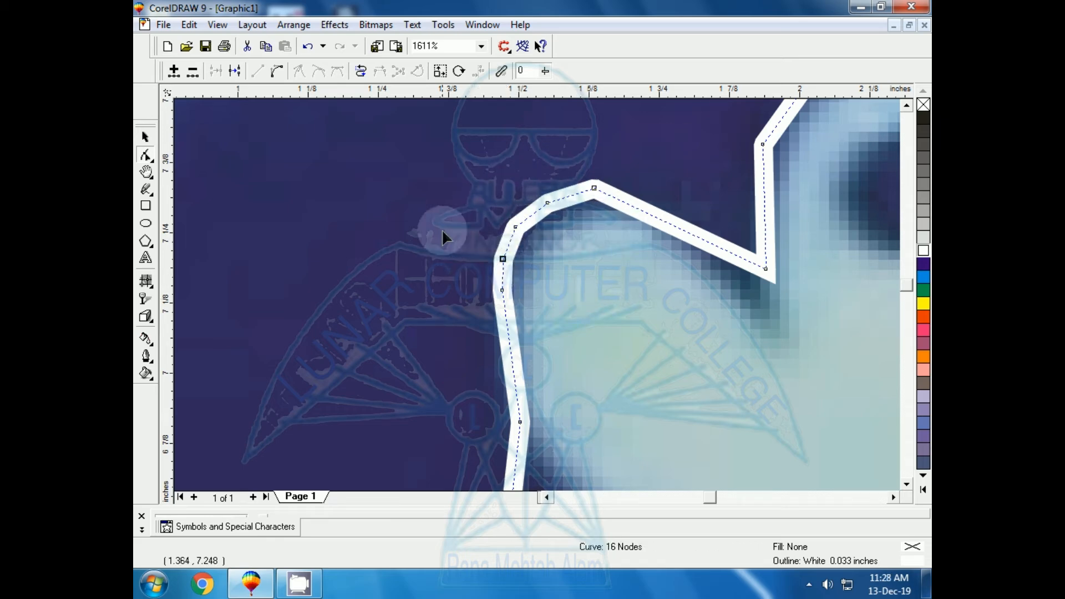
{"action": "left_click_drag", "start_coordinate": [442, 166], "coordinate": [568, 241]}
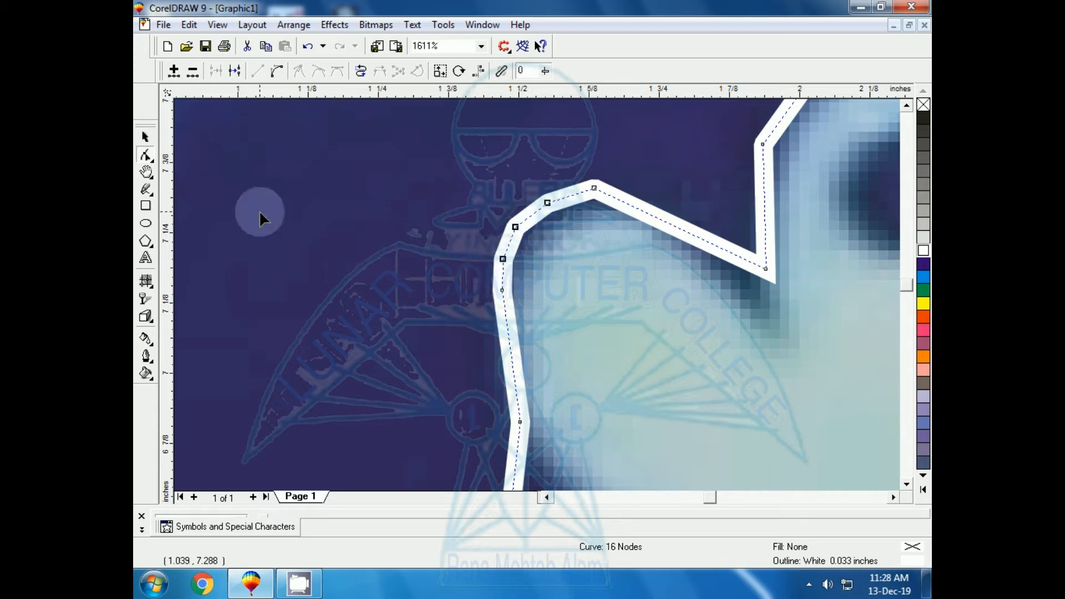
{"action": "key", "text": "Delete"}
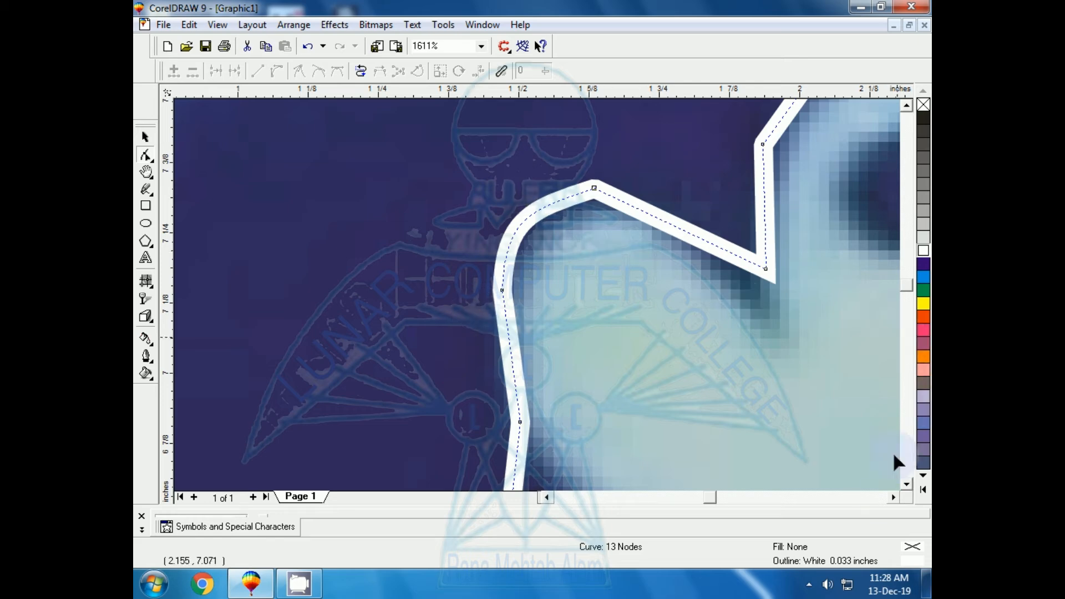
Step: Add two nodes along the top of the round vessel opening and position them to follow its rim
{"action": "left_click", "coordinate": [894, 498]}
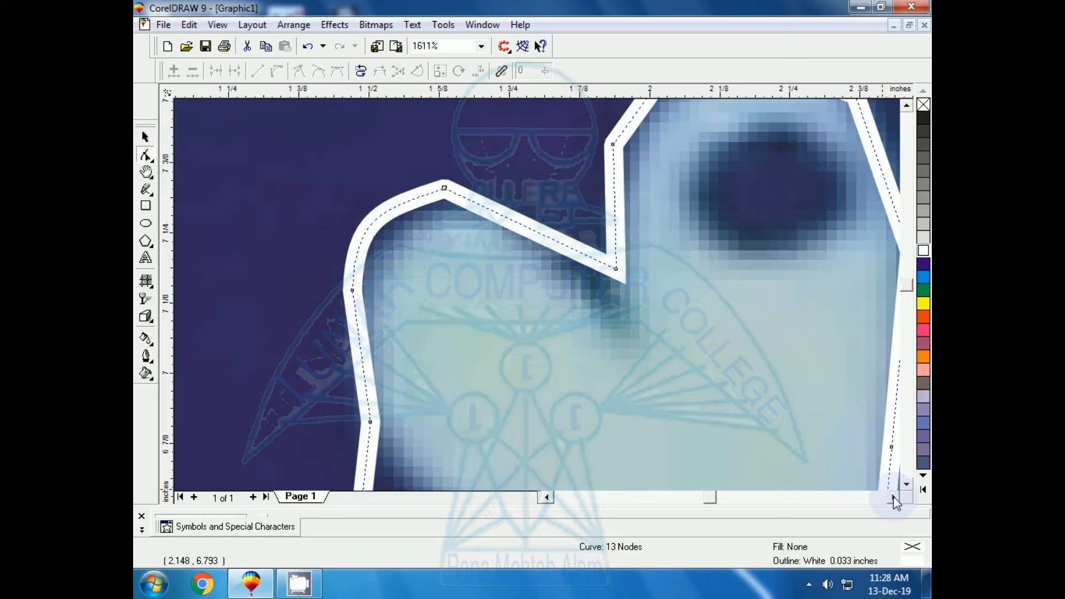
{"action": "left_click", "coordinate": [905, 106]}
{"action": "left_click", "coordinate": [905, 105]}
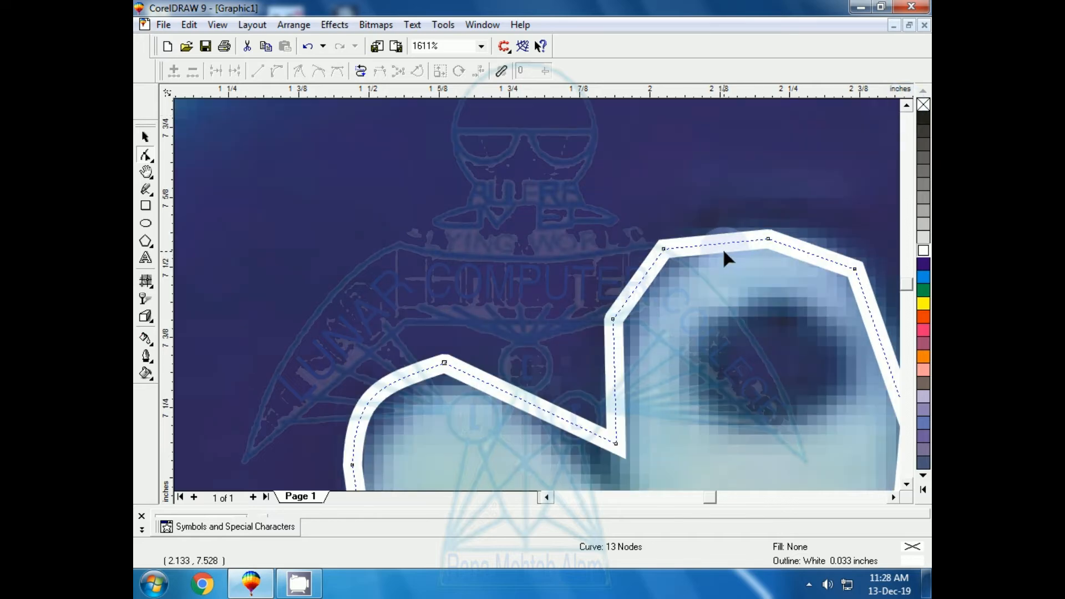
{"action": "double_click", "coordinate": [722, 242]}
{"action": "left_click_drag", "start_coordinate": [722, 242], "coordinate": [722, 237]}
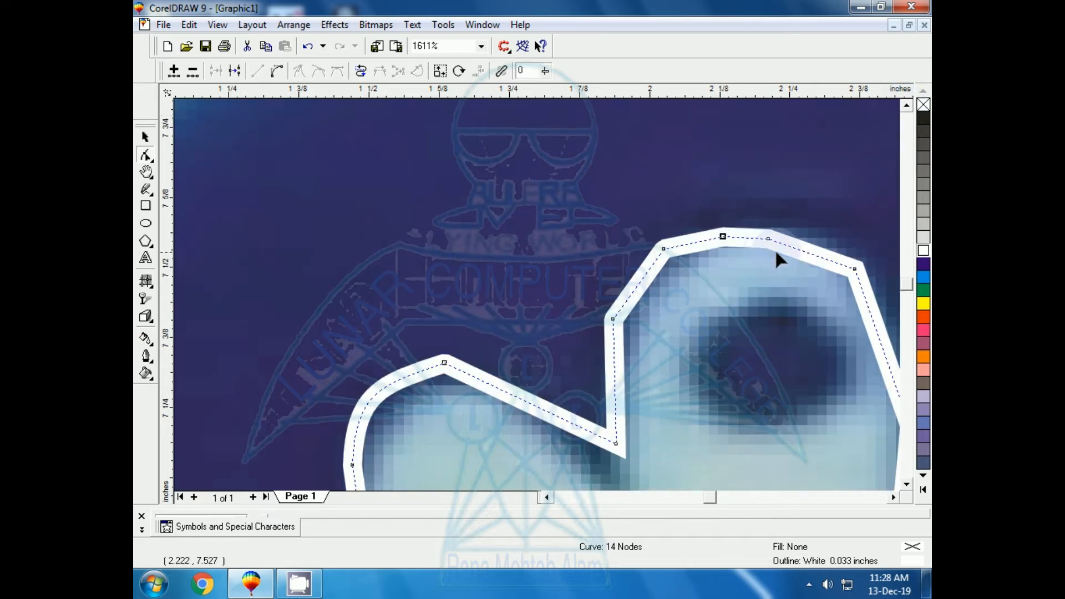
{"action": "double_click", "coordinate": [801, 250]}
{"action": "left_click_drag", "start_coordinate": [801, 250], "coordinate": [807, 245]}
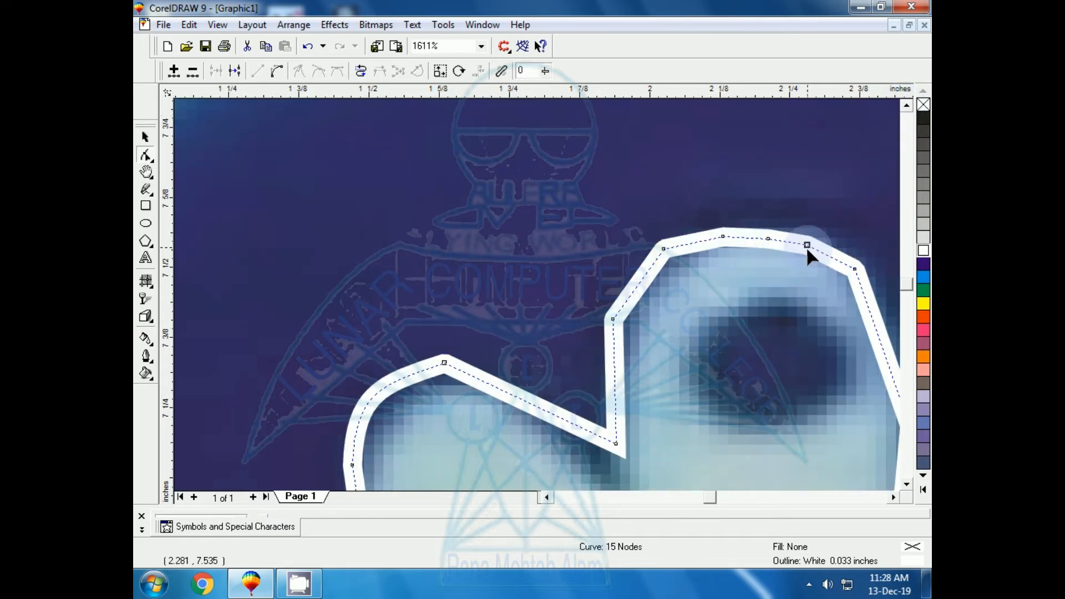
Step: Delete the four nodes across the top of the round vessel opening to turn that stretch into one smooth arc
{"action": "left_click", "coordinate": [613, 188]}
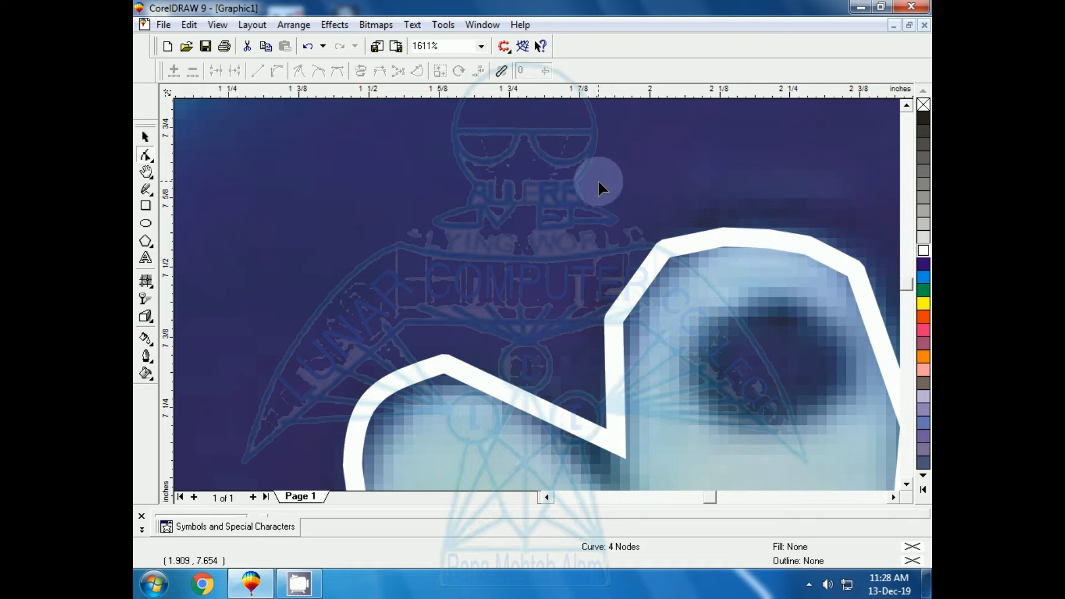
{"action": "left_click", "coordinate": [728, 237]}
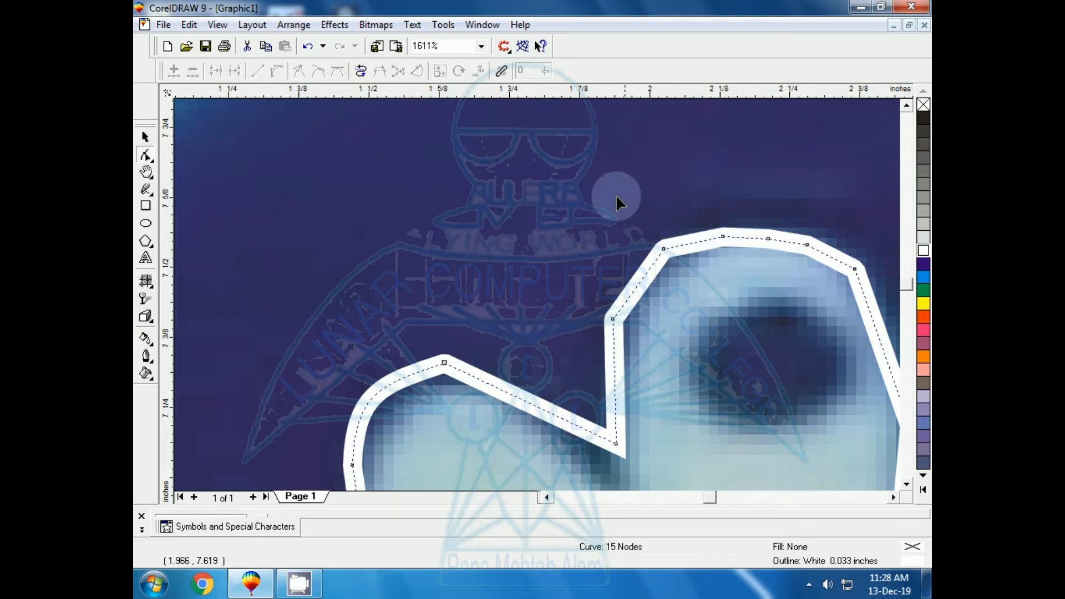
{"action": "left_click_drag", "start_coordinate": [616, 194], "coordinate": [660, 240]}
{"action": "left_click_drag", "start_coordinate": [808, 273], "coordinate": [837, 278]}
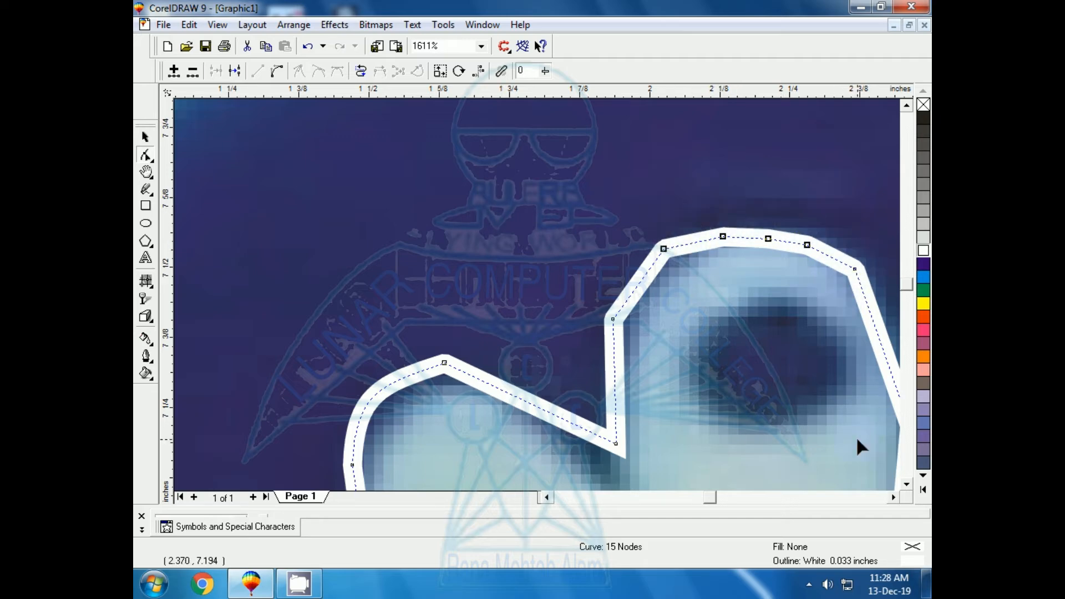
{"action": "key", "text": "Delete"}
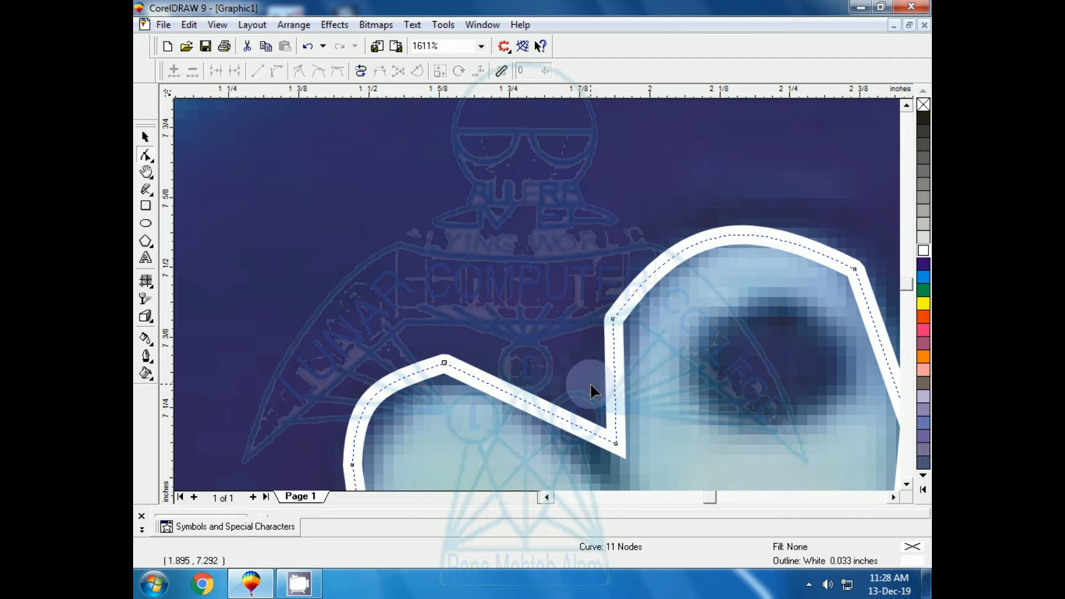
Step: Add two nodes to the outline's left edge below the small branch and move them inward onto the vessel's side
{"action": "key", "text": "shift+F2"}
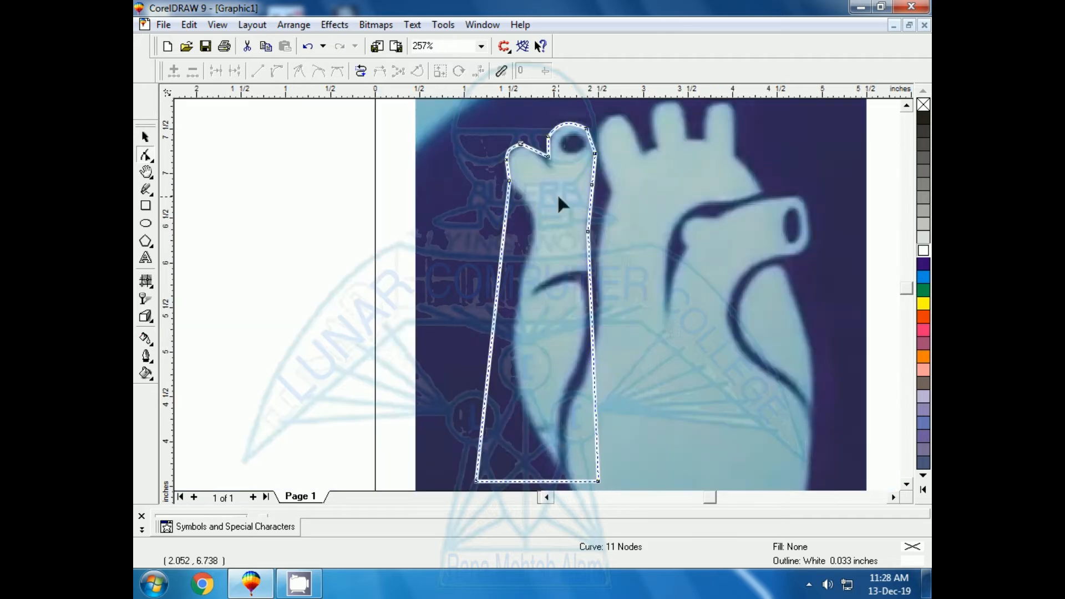
{"action": "left_click", "coordinate": [507, 216]}
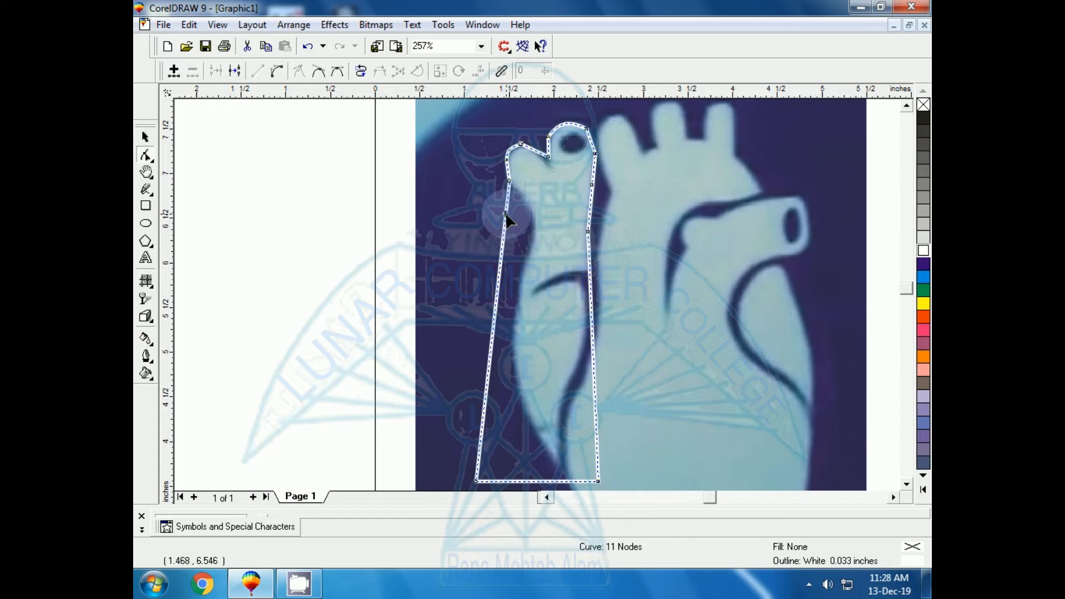
{"action": "left_click", "coordinate": [505, 213]}
{"action": "left_click", "coordinate": [504, 211]}
{"action": "left_click", "coordinate": [506, 213]}
{"action": "double_click", "coordinate": [505, 216]}
{"action": "left_click_drag", "start_coordinate": [504, 216], "coordinate": [527, 201]}
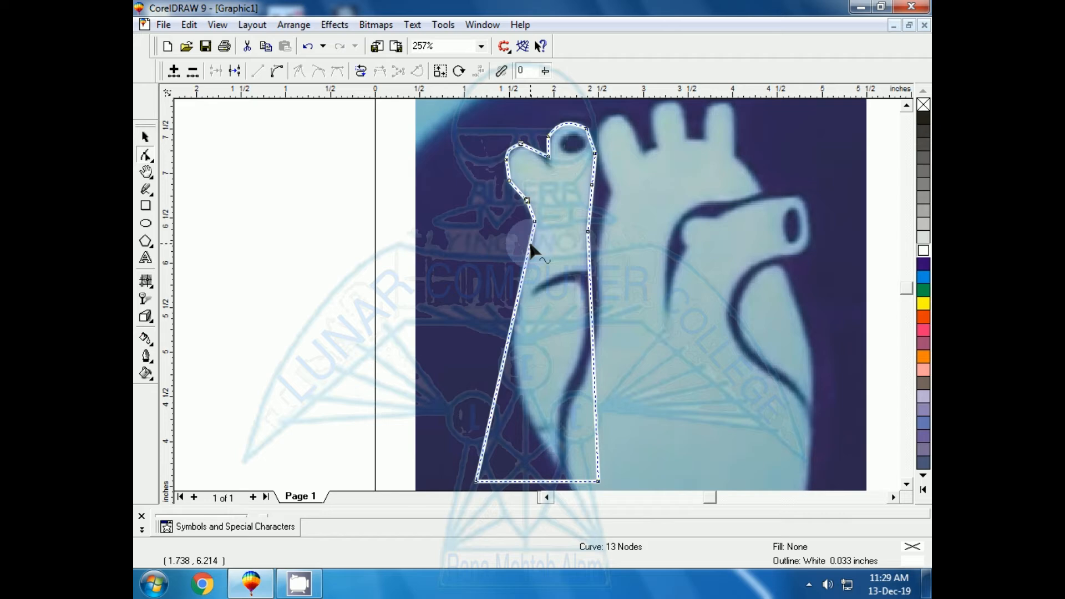
Step: Refine the bend below the small branch with two extra nodes, and delete the four nodes along it for a smooth curve
{"action": "key", "text": "F2"}
{"action": "left_click_drag", "start_coordinate": [499, 180], "coordinate": [598, 286]}
{"action": "left_click", "coordinate": [466, 213]}
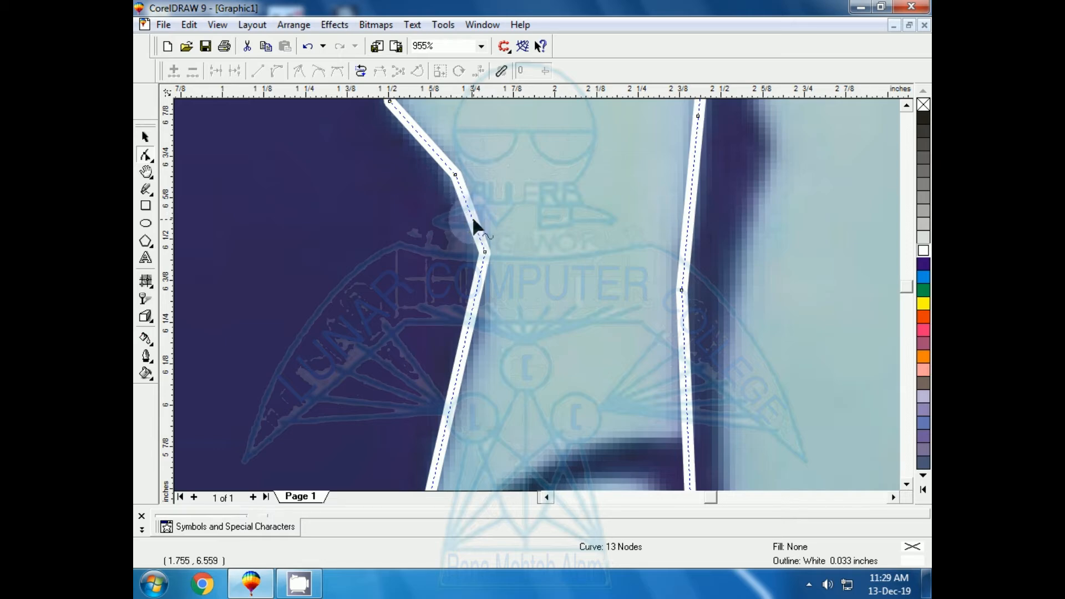
{"action": "double_click", "coordinate": [473, 216]}
{"action": "left_click_drag", "start_coordinate": [472, 218], "coordinate": [478, 217]}
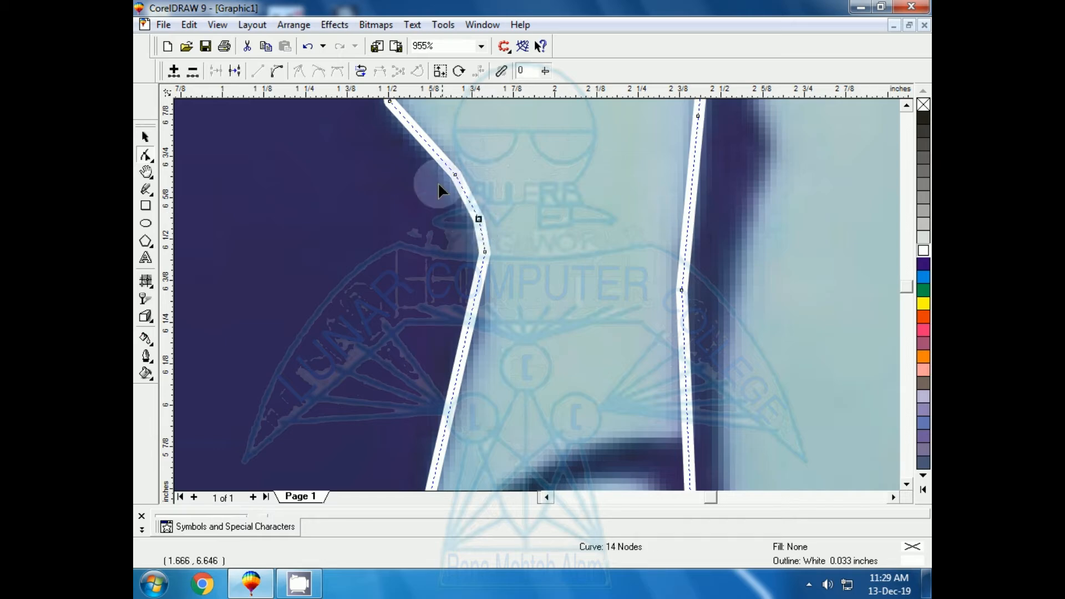
{"action": "double_click", "coordinate": [426, 138]}
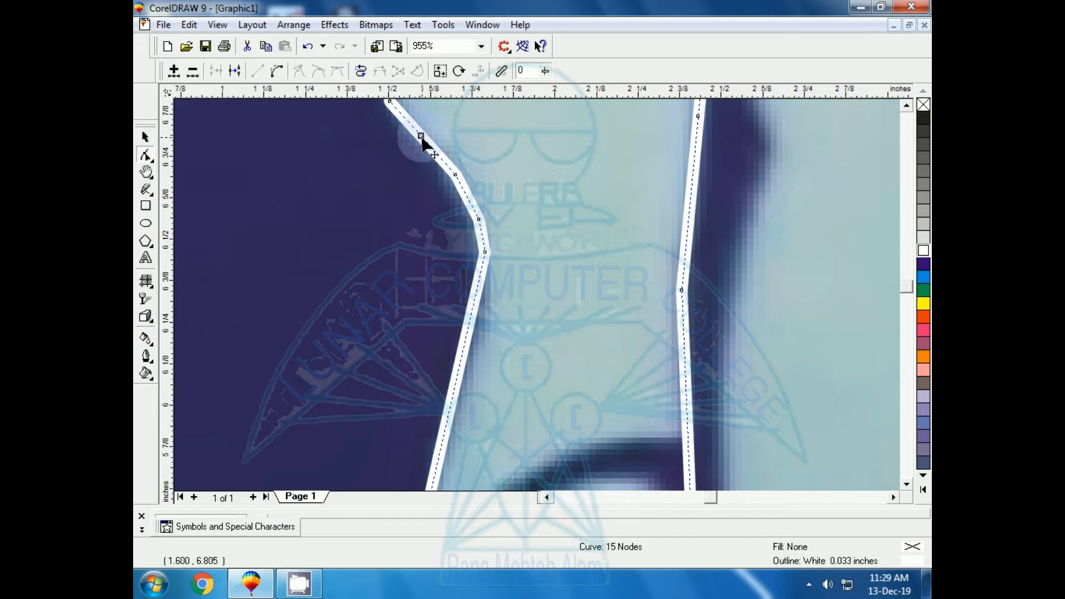
{"action": "left_click_drag", "start_coordinate": [427, 138], "coordinate": [430, 136]}
{"action": "left_click_drag", "start_coordinate": [357, 119], "coordinate": [530, 300]}
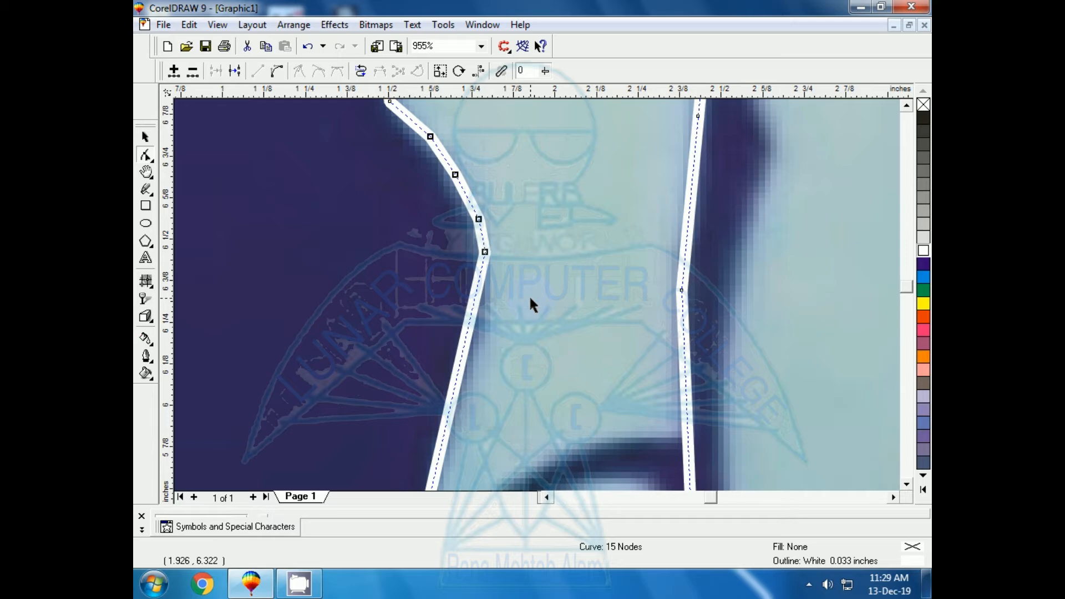
{"action": "key", "text": "Delete"}
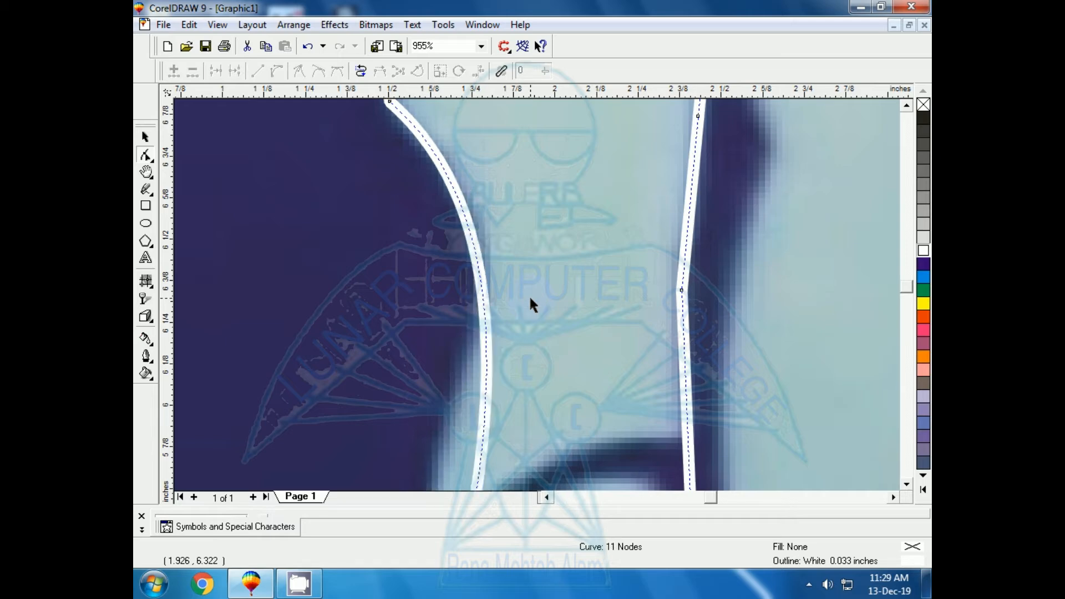
Step: Add a node on the left edge above the dark crease and adjust its position and handle to fit the vessel's side
{"action": "double_click", "coordinate": [485, 394]}
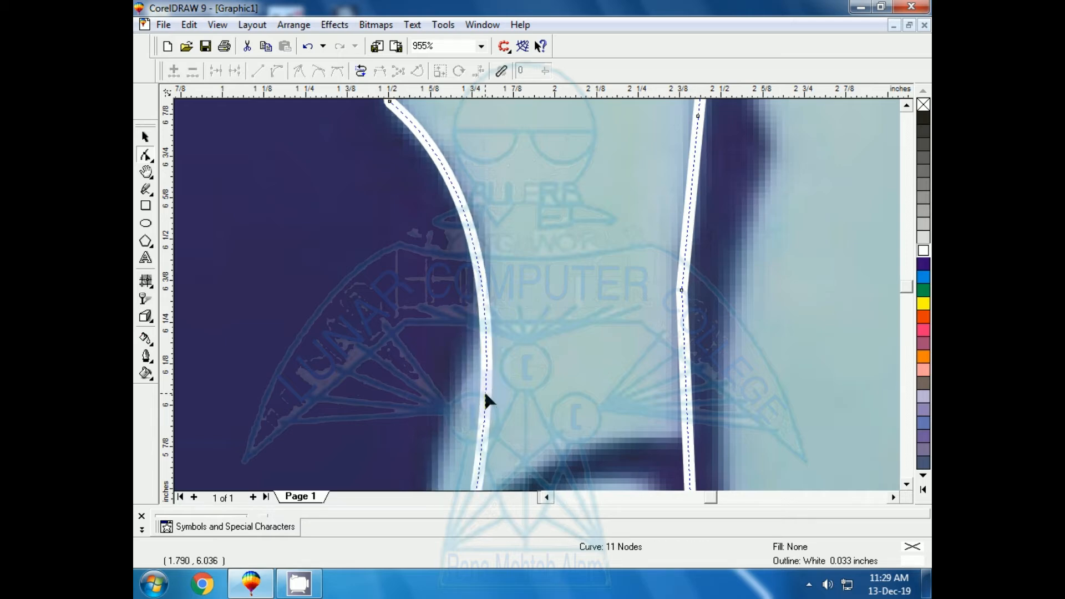
{"action": "left_click_drag", "start_coordinate": [486, 393], "coordinate": [458, 393]}
{"action": "left_click_drag", "start_coordinate": [458, 270], "coordinate": [481, 271]}
{"action": "left_click", "coordinate": [487, 464]}
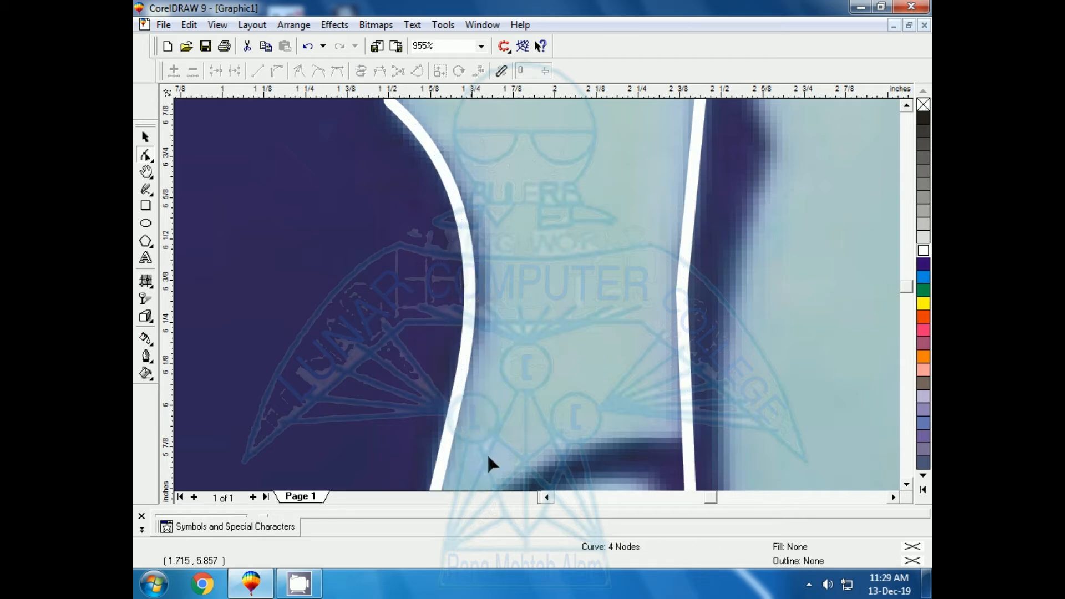
Step: Move the outline's lower-right corner node to the pointed lower end of the left lobe
{"action": "left_click", "coordinate": [906, 483]}
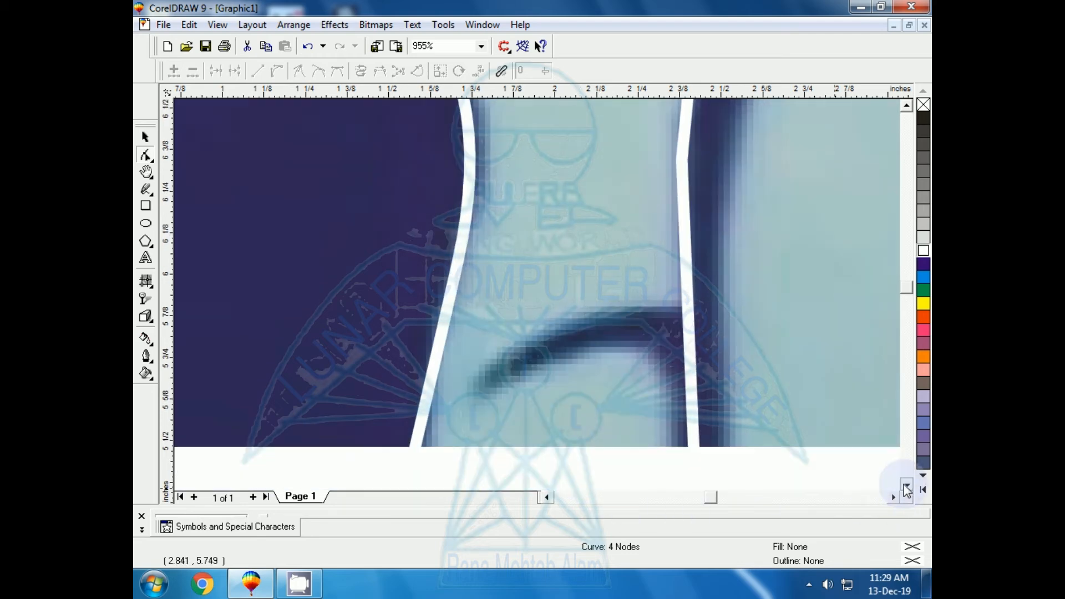
{"action": "left_click", "coordinate": [905, 484]}
{"action": "left_click", "coordinate": [905, 484]}
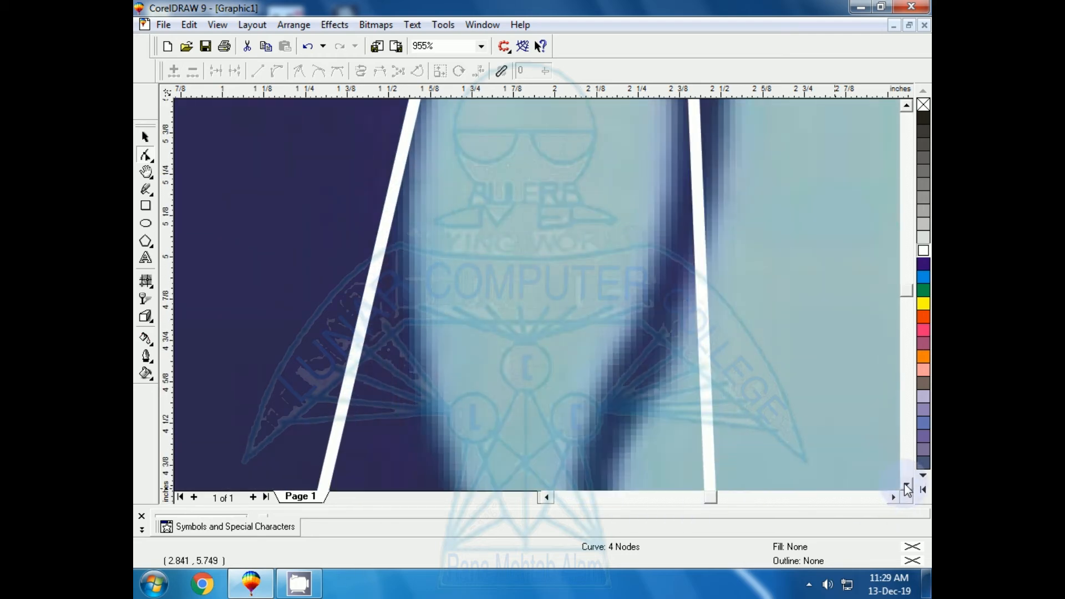
{"action": "key", "text": "F3"}
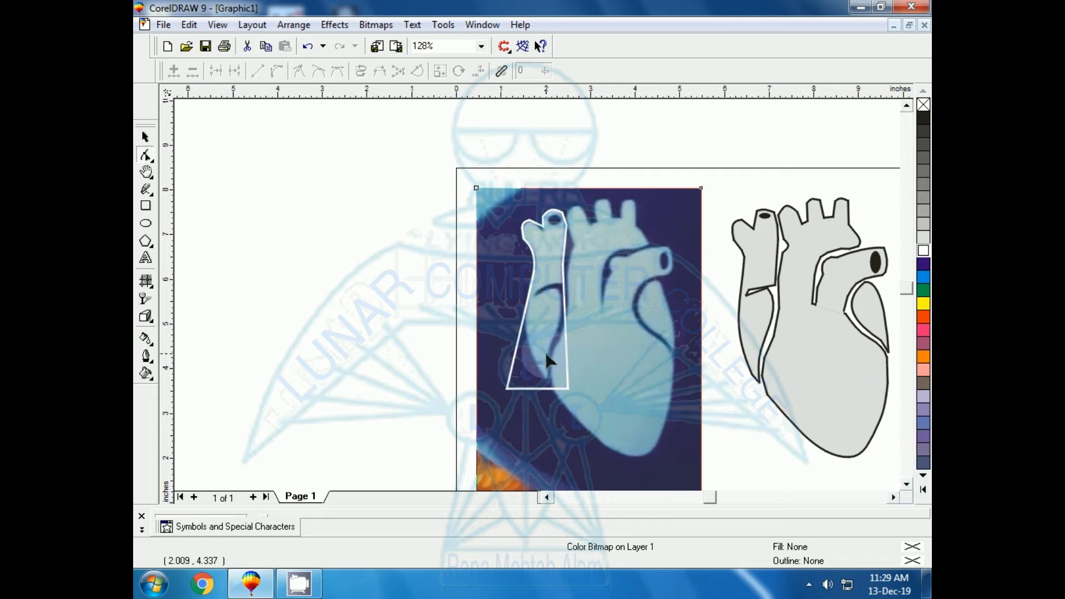
{"action": "left_click", "coordinate": [567, 386]}
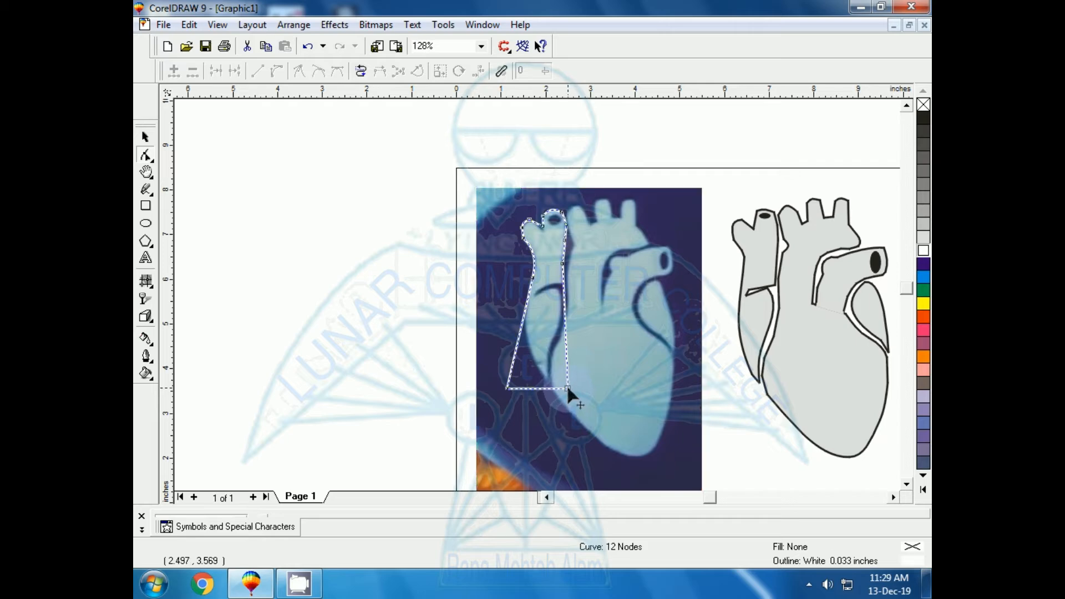
{"action": "left_click_drag", "start_coordinate": [568, 388], "coordinate": [547, 377]}
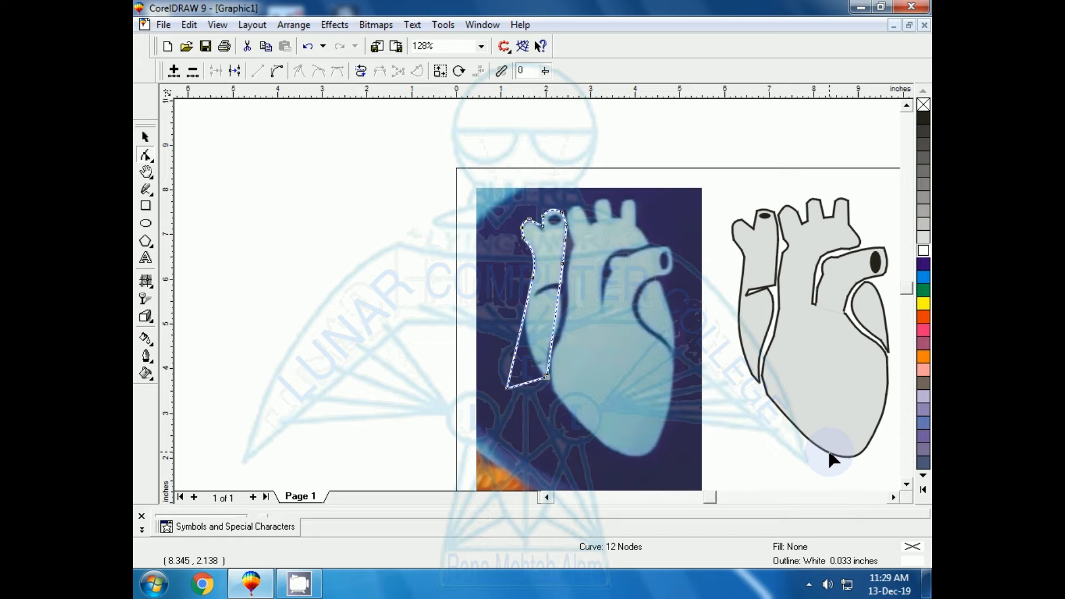
Step: Move the outline's lower-left corner node beside the lower end of the left lobe, undoing its accidental deletion
{"action": "double_click", "coordinate": [506, 385]}
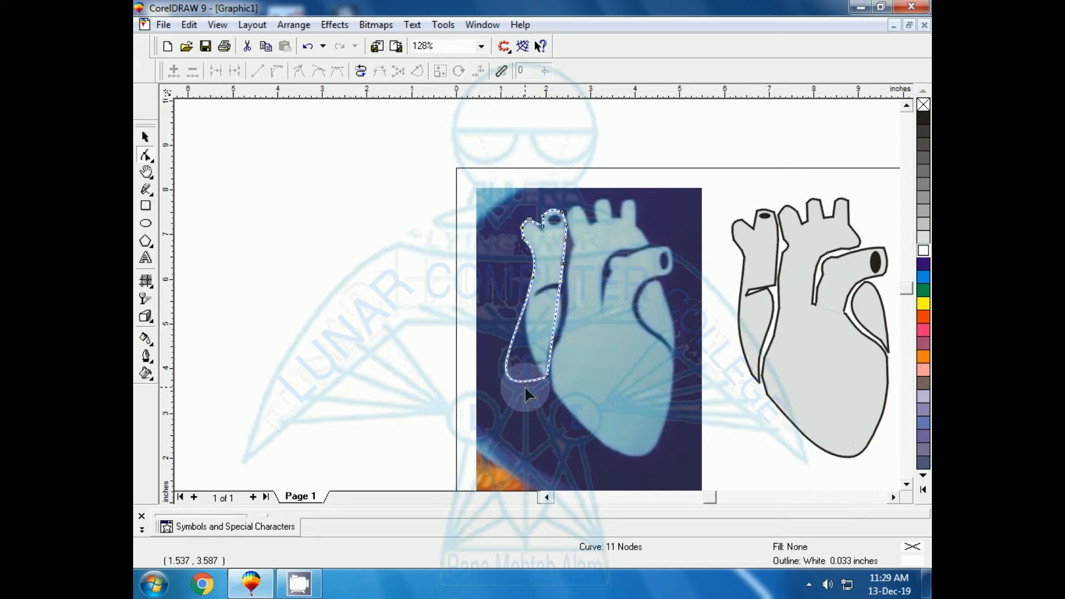
{"action": "key", "text": "ctrl+z"}
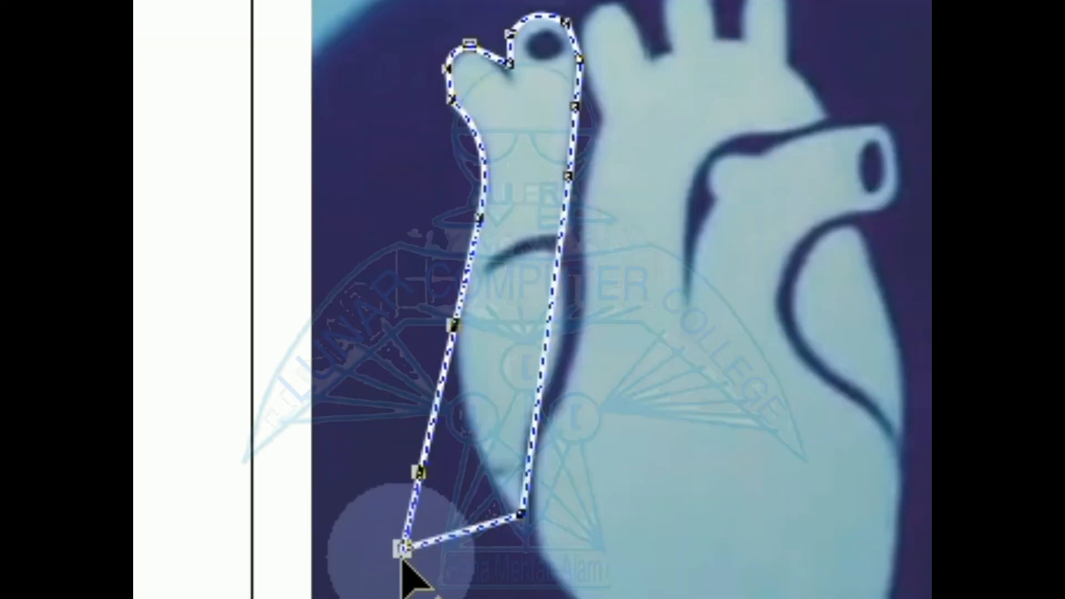
{"action": "left_click_drag", "start_coordinate": [505, 390], "coordinate": [540, 392]}
{"action": "left_click_drag", "start_coordinate": [502, 565], "coordinate": [498, 563]}
{"action": "left_click_drag", "start_coordinate": [402, 548], "coordinate": [501, 531]}
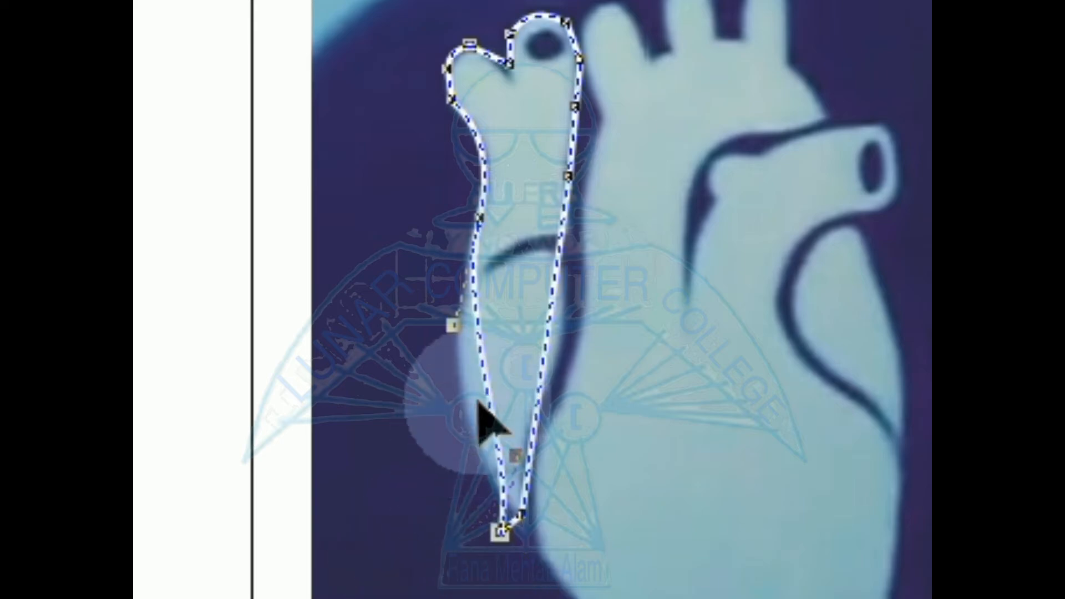
Step: Bend the outline's lower left edge along the lobe's outer side with a node and handles, and fit the corner to its tip
{"action": "left_click_drag", "start_coordinate": [486, 392], "coordinate": [458, 393]}
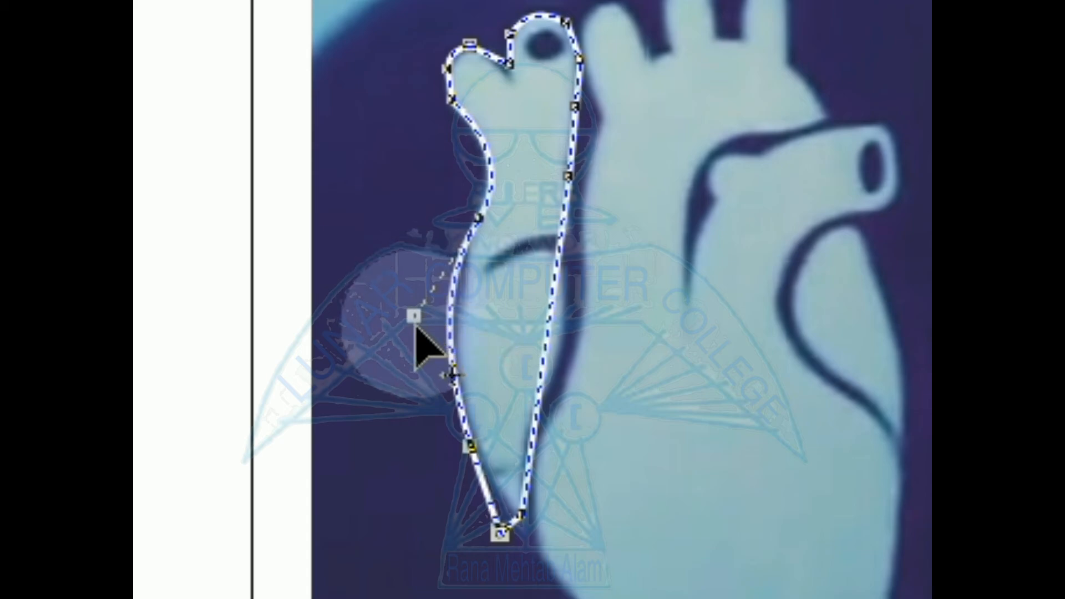
{"action": "left_click_drag", "start_coordinate": [413, 323], "coordinate": [458, 346]}
{"action": "left_click", "coordinate": [448, 328]}
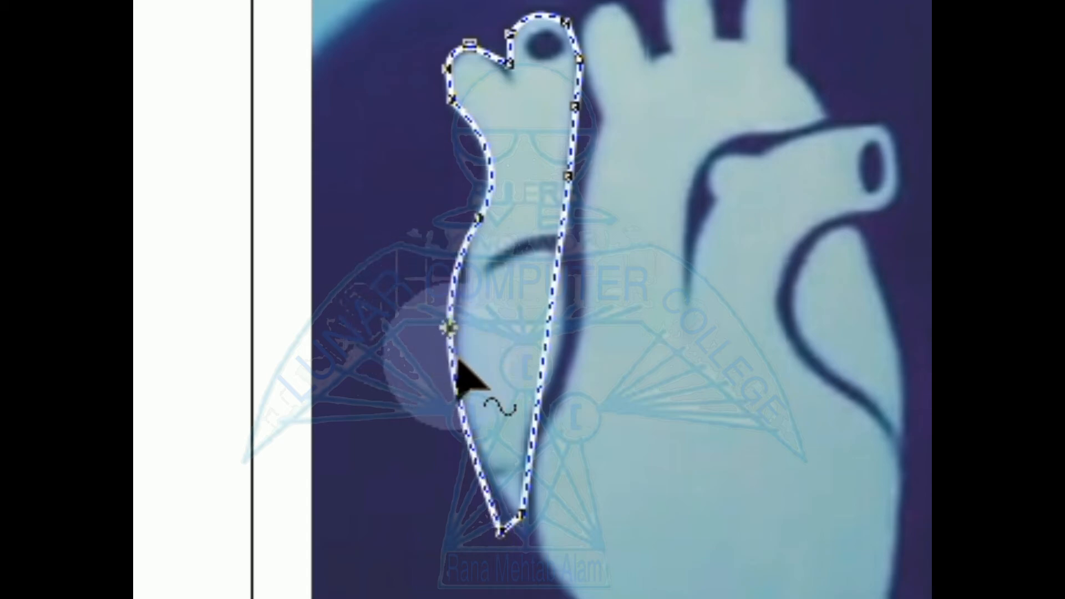
{"action": "left_click", "coordinate": [448, 356]}
{"action": "left_click", "coordinate": [448, 327]}
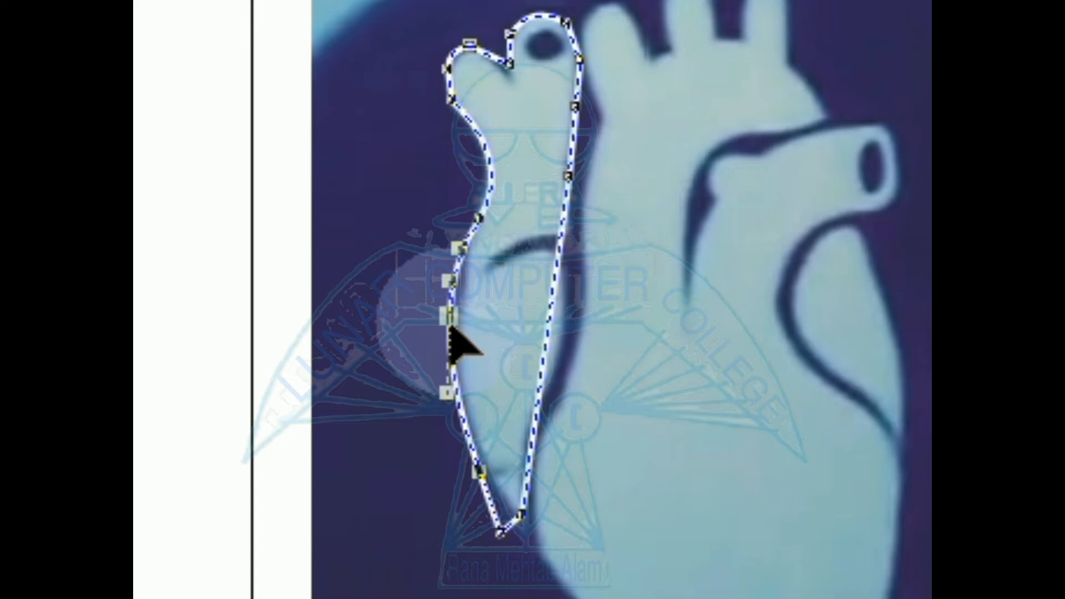
{"action": "left_click_drag", "start_coordinate": [450, 332], "coordinate": [471, 345]}
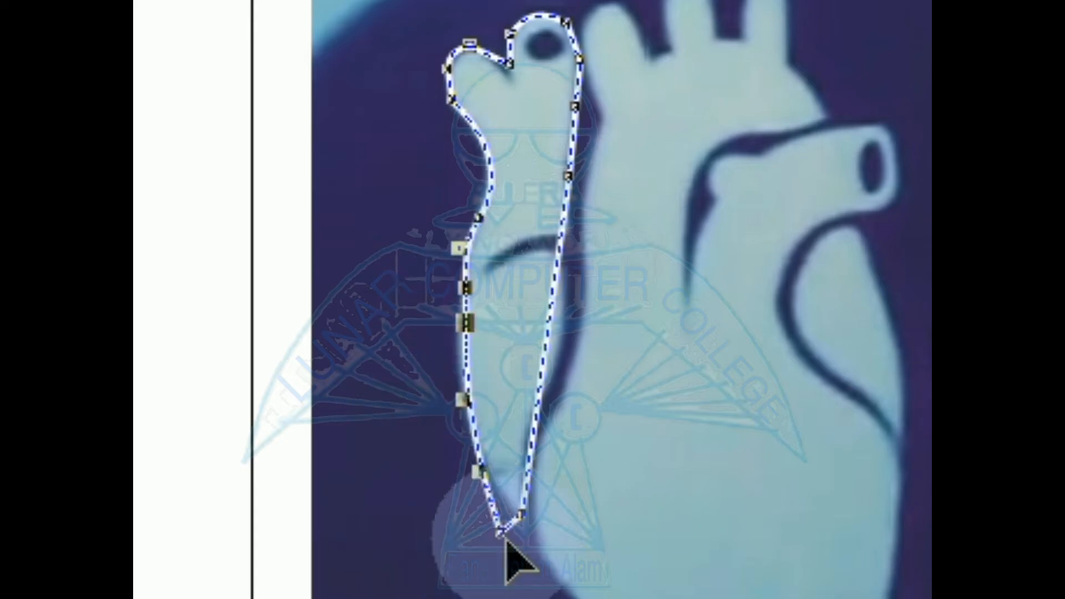
{"action": "left_click_drag", "start_coordinate": [503, 542], "coordinate": [516, 521]}
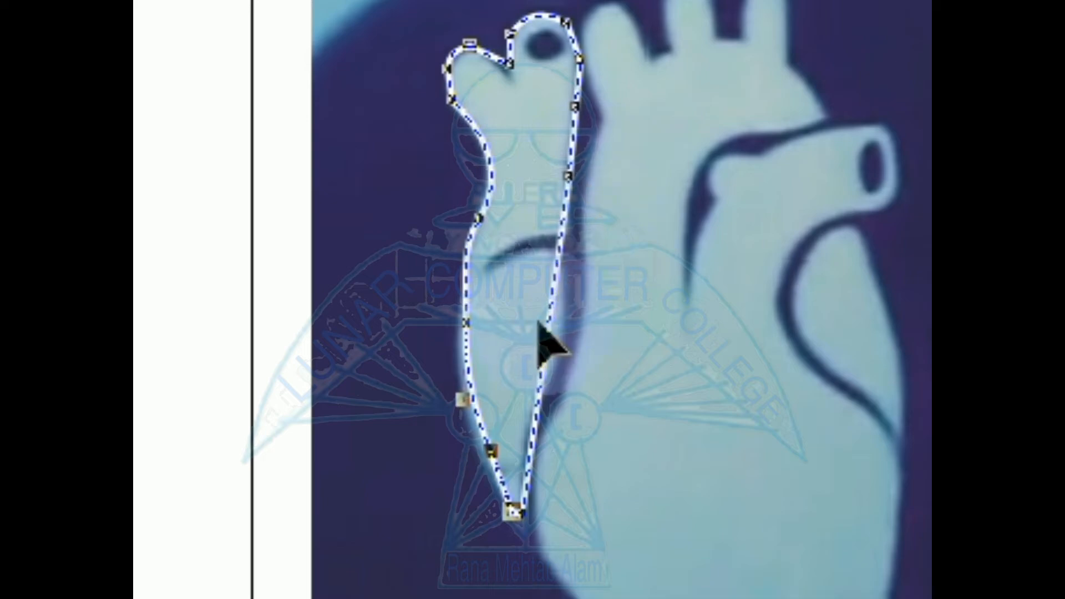
Step: Add two nodes on the lower right edge and position them along the inner side of the left lobe
{"action": "left_click", "coordinate": [552, 337]}
{"action": "double_click", "coordinate": [548, 324]}
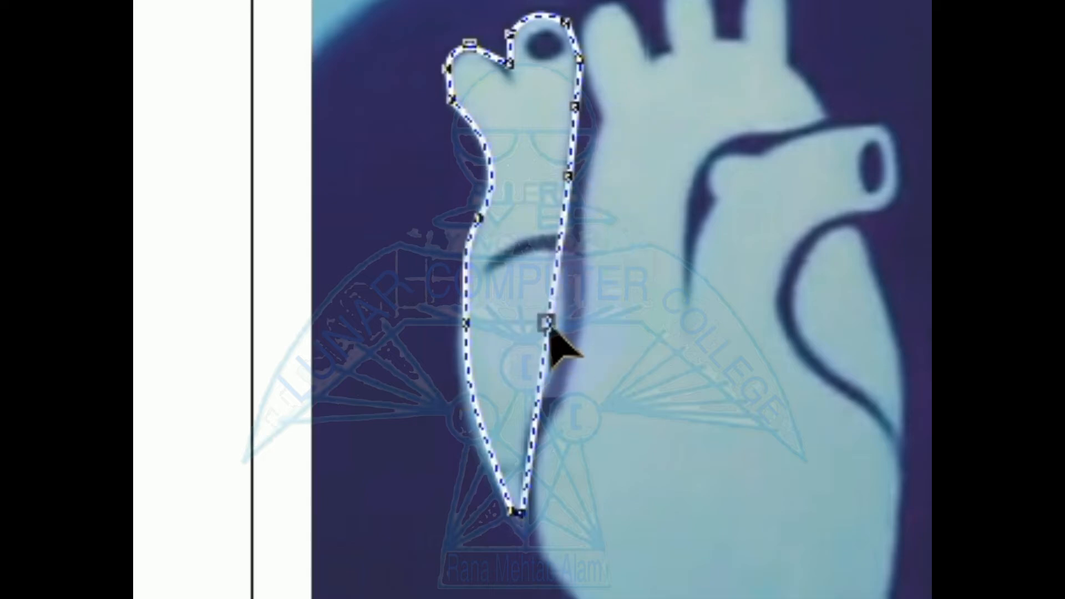
{"action": "left_click_drag", "start_coordinate": [549, 328], "coordinate": [567, 325]}
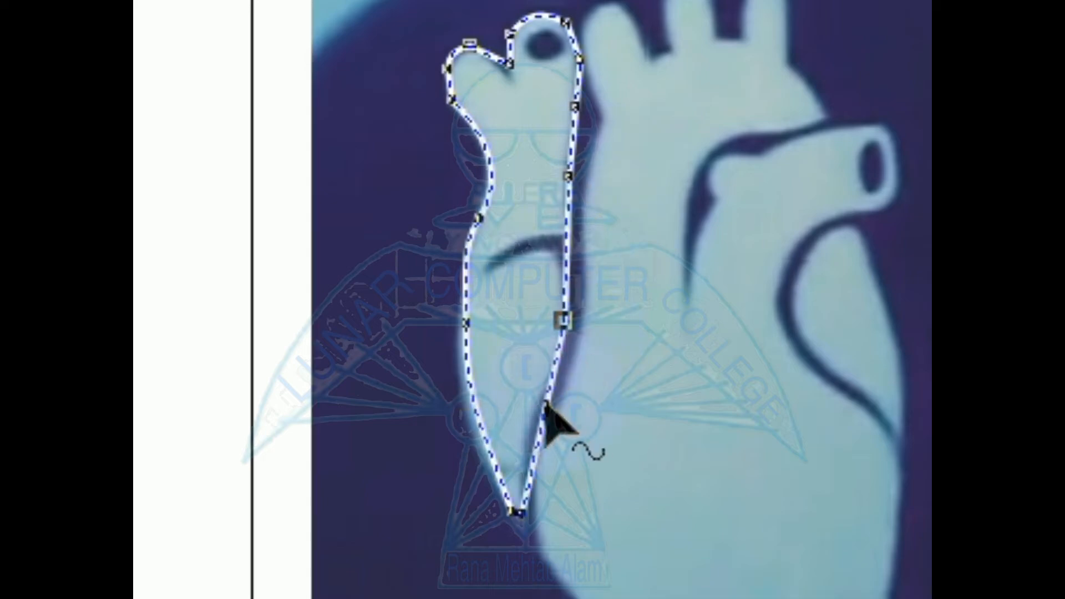
{"action": "double_click", "coordinate": [542, 426]}
{"action": "left_click_drag", "start_coordinate": [542, 426], "coordinate": [523, 430]}
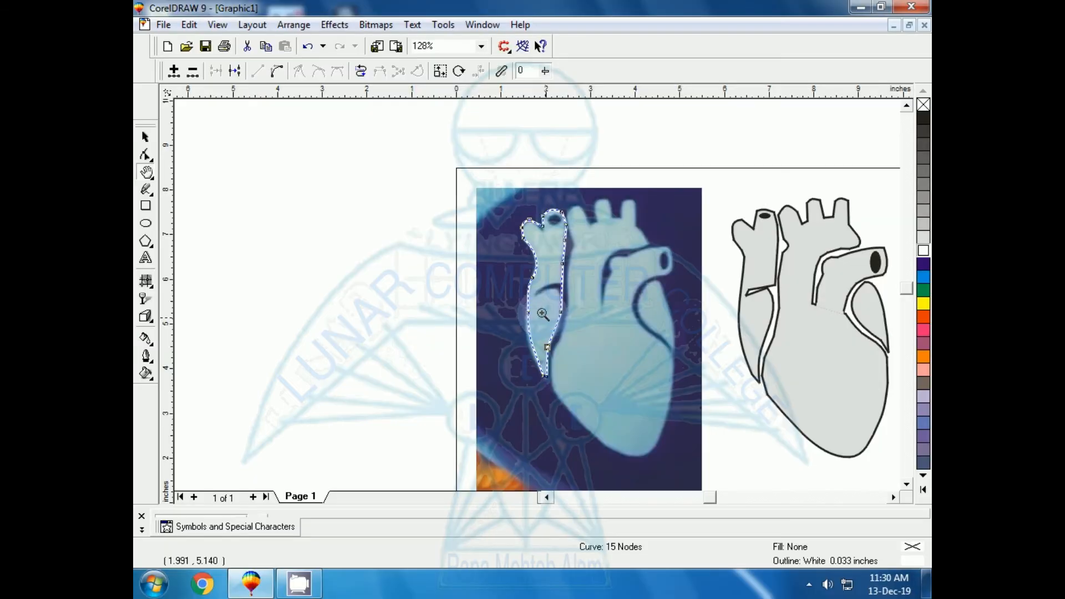
Step: Pull the outline's right edge in to the crease's inner tip, and add a node at the crease's upper outer end
{"action": "key", "text": "F2"}
{"action": "left_click_drag", "start_coordinate": [431, 158], "coordinate": [640, 378]}
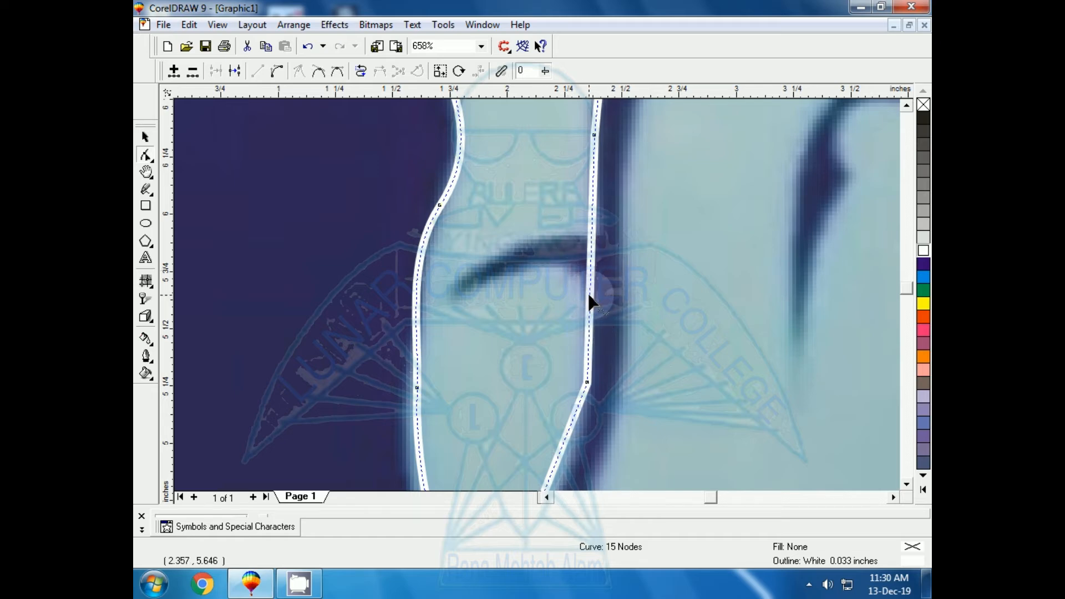
{"action": "left_click_drag", "start_coordinate": [590, 302], "coordinate": [456, 299]}
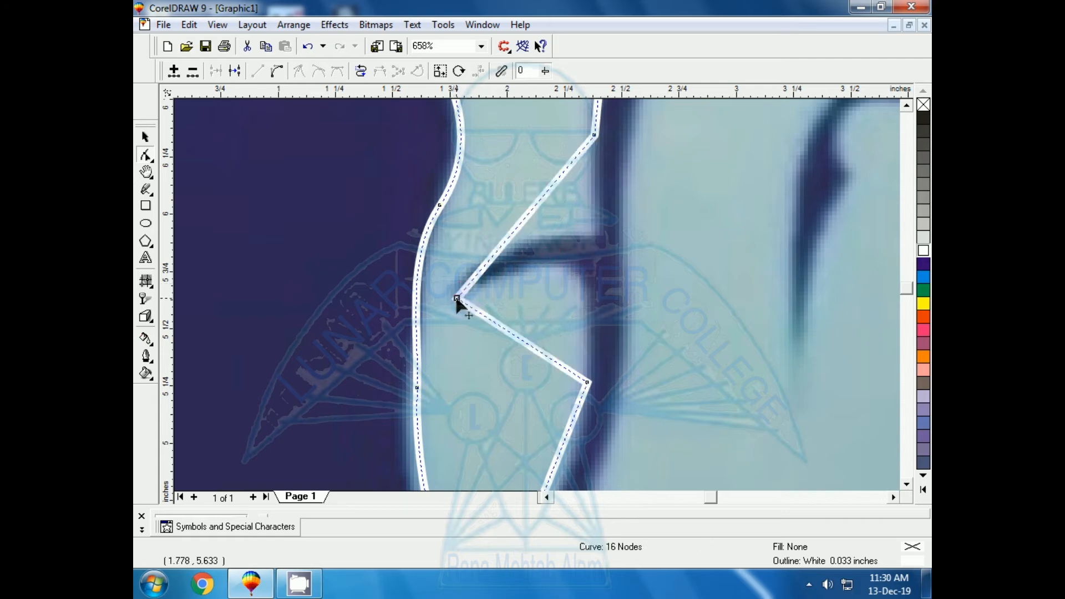
{"action": "left_click", "coordinate": [514, 234]}
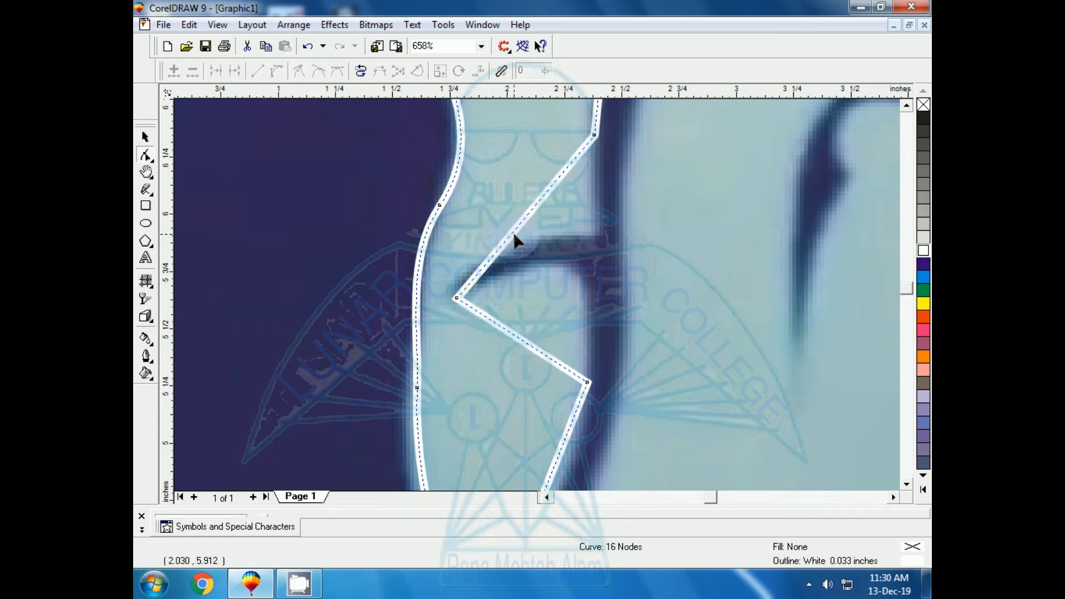
{"action": "double_click", "coordinate": [514, 232]}
{"action": "left_click_drag", "start_coordinate": [513, 232], "coordinate": [602, 240]}
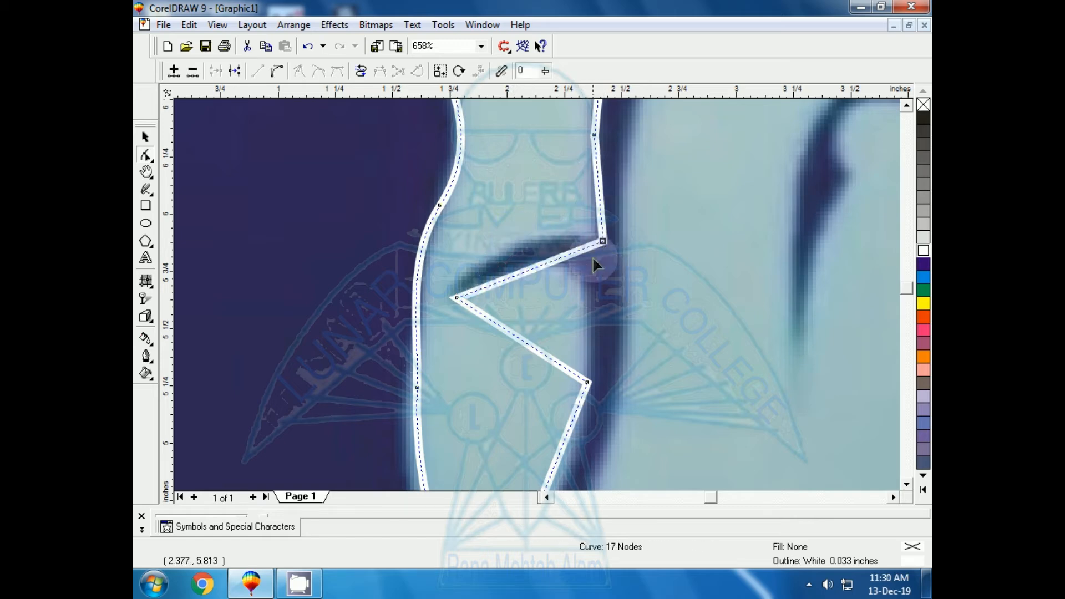
Step: Add three nodes between the crease's tip and outer end, and position them along the crease's upper edge
{"action": "double_click", "coordinate": [528, 268]}
{"action": "left_click_drag", "start_coordinate": [527, 267], "coordinate": [519, 242]}
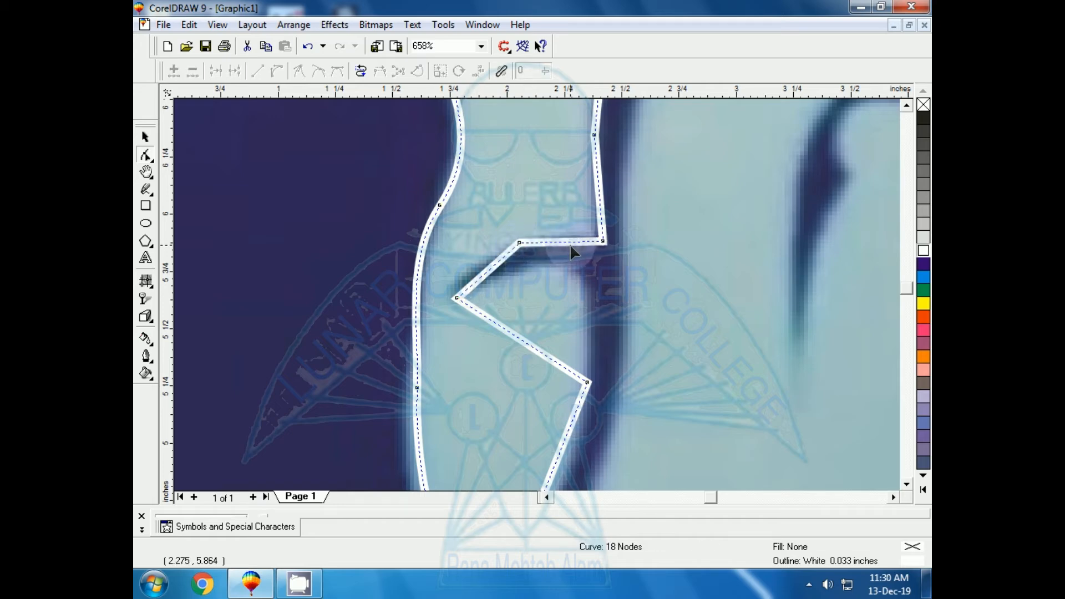
{"action": "double_click", "coordinate": [569, 242]}
{"action": "left_click_drag", "start_coordinate": [569, 242], "coordinate": [567, 238]}
{"action": "double_click", "coordinate": [485, 271]}
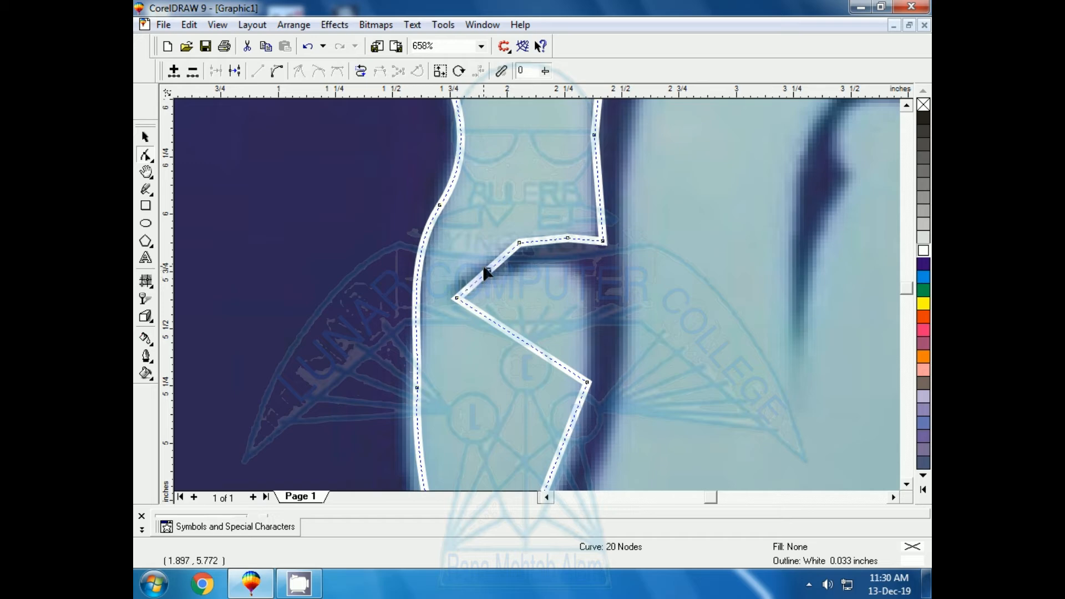
{"action": "left_click_drag", "start_coordinate": [485, 271], "coordinate": [480, 265]}
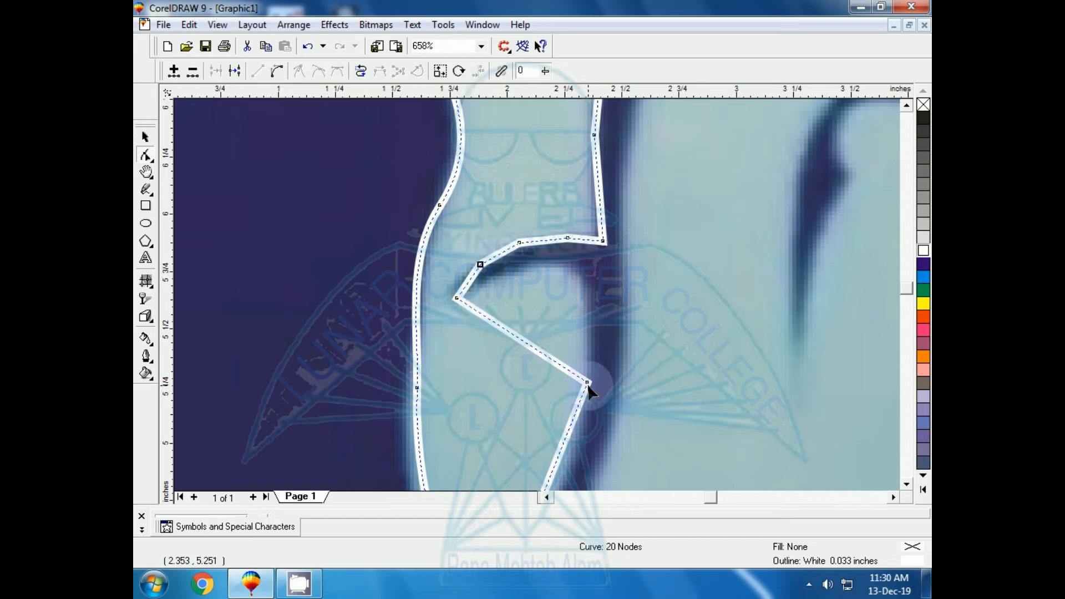
Step: Move the lobe's inner-side node up to the crease, and add four nodes following the crease's lower edge
{"action": "left_click_drag", "start_coordinate": [588, 383], "coordinate": [497, 275]}
{"action": "double_click", "coordinate": [537, 284]}
{"action": "double_click", "coordinate": [556, 275]}
{"action": "double_click", "coordinate": [504, 279]}
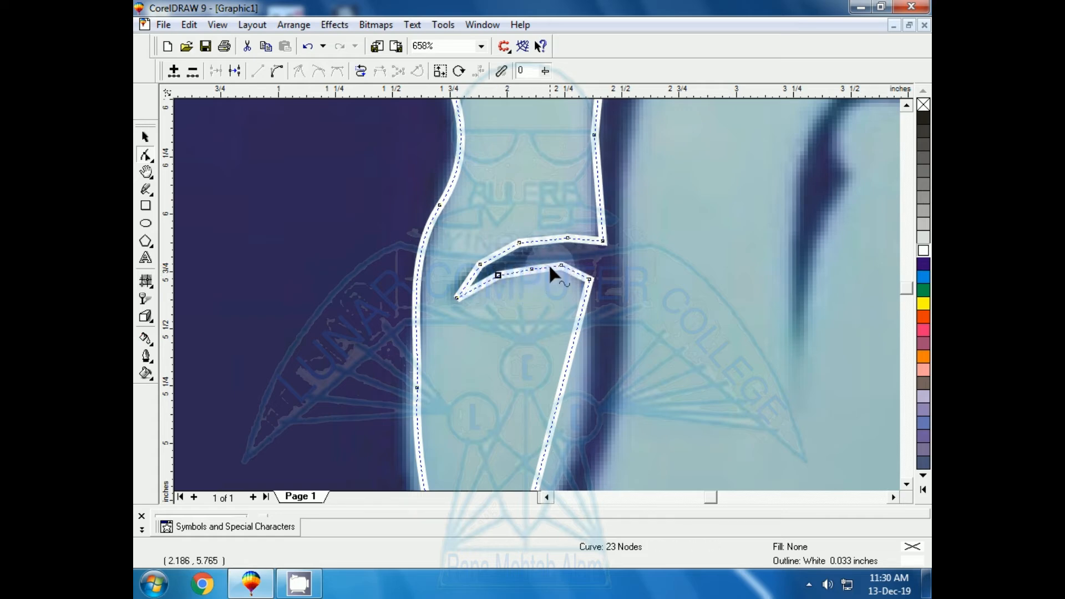
{"action": "left_click", "coordinate": [545, 262]}
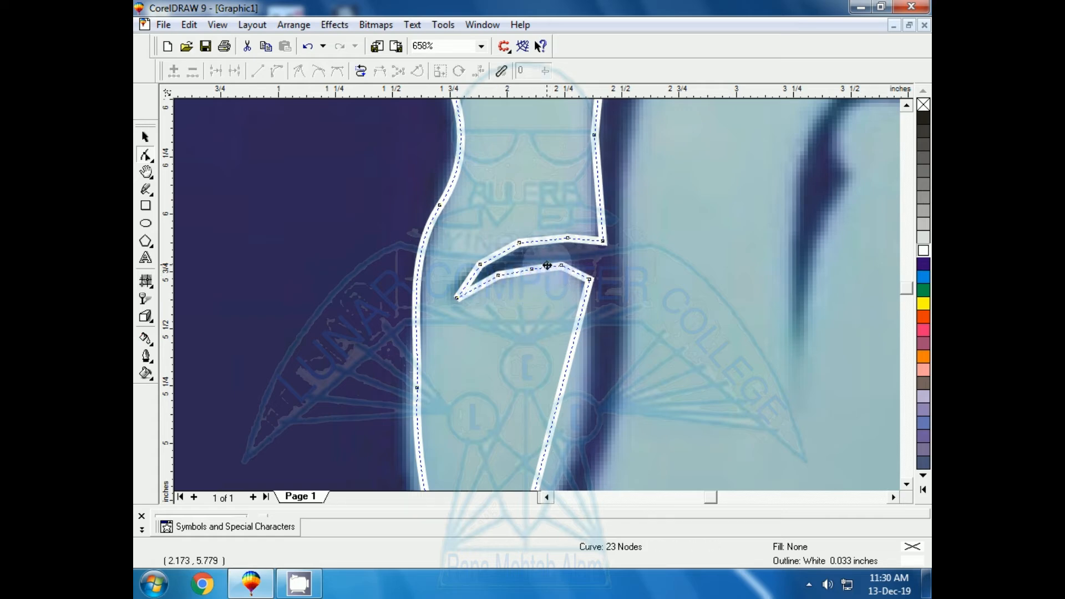
{"action": "double_click", "coordinate": [544, 266]}
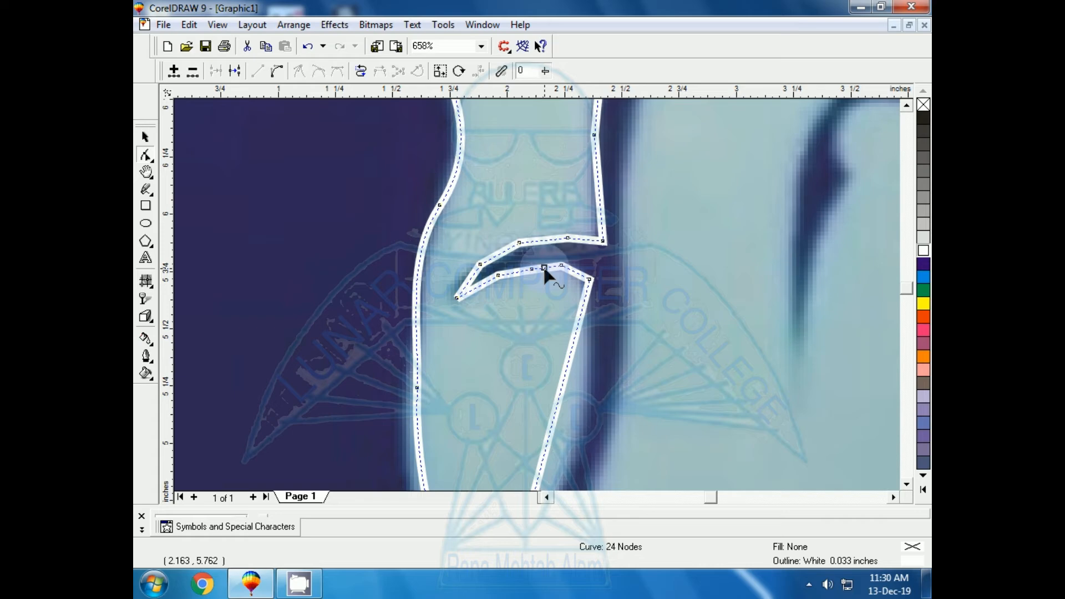
Step: Add one more node at the lobe's upper corner, and delete the intermediate nodes below the crease to smooth the lobe's curve
{"action": "double_click", "coordinate": [572, 271]}
{"action": "left_click_drag", "start_coordinate": [572, 271], "coordinate": [576, 269]}
{"action": "left_click_drag", "start_coordinate": [486, 306], "coordinate": [591, 252]}
{"action": "key", "text": "Delete"}
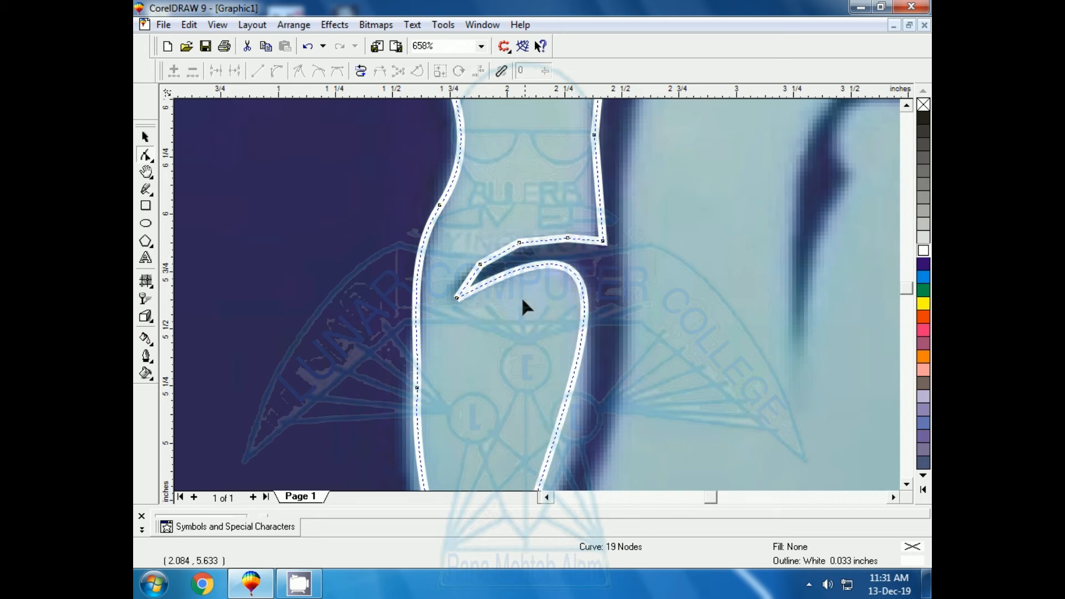
Step: Add two nodes along the crease's upper edge, and delete its five intermediate nodes to leave a smooth curve
{"action": "double_click", "coordinate": [501, 254]}
{"action": "left_click_drag", "start_coordinate": [501, 254], "coordinate": [497, 249]}
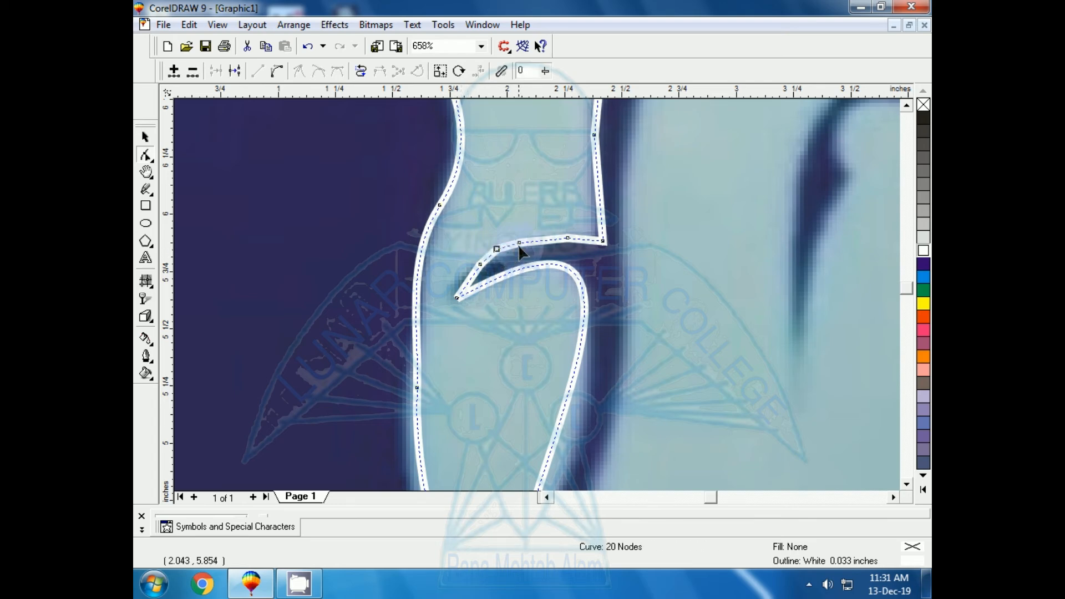
{"action": "double_click", "coordinate": [550, 240]}
{"action": "left_click_drag", "start_coordinate": [451, 229], "coordinate": [607, 258]}
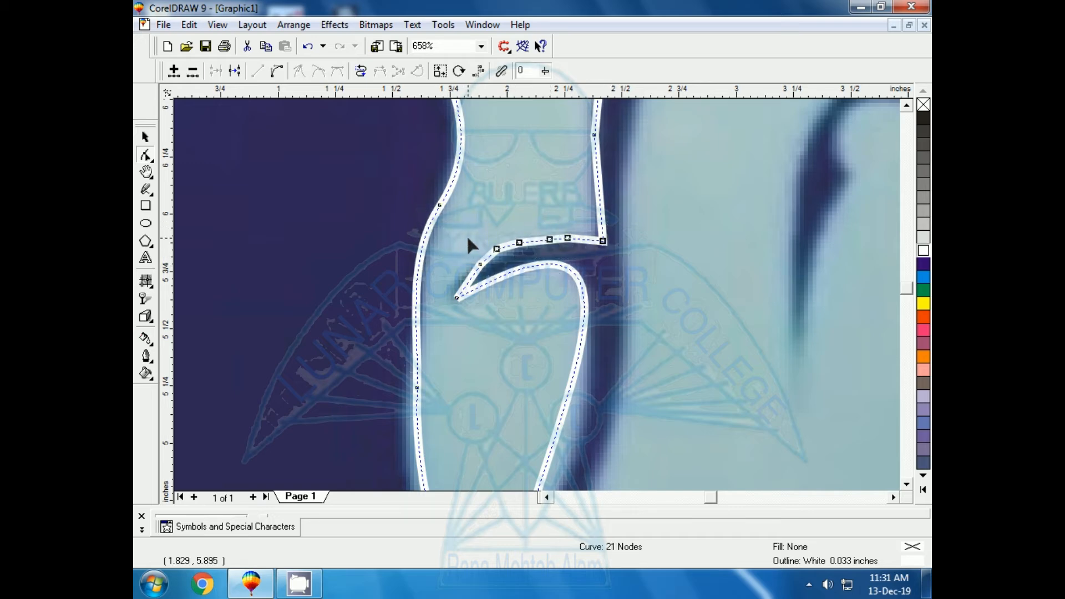
{"action": "left_click", "coordinate": [475, 249]}
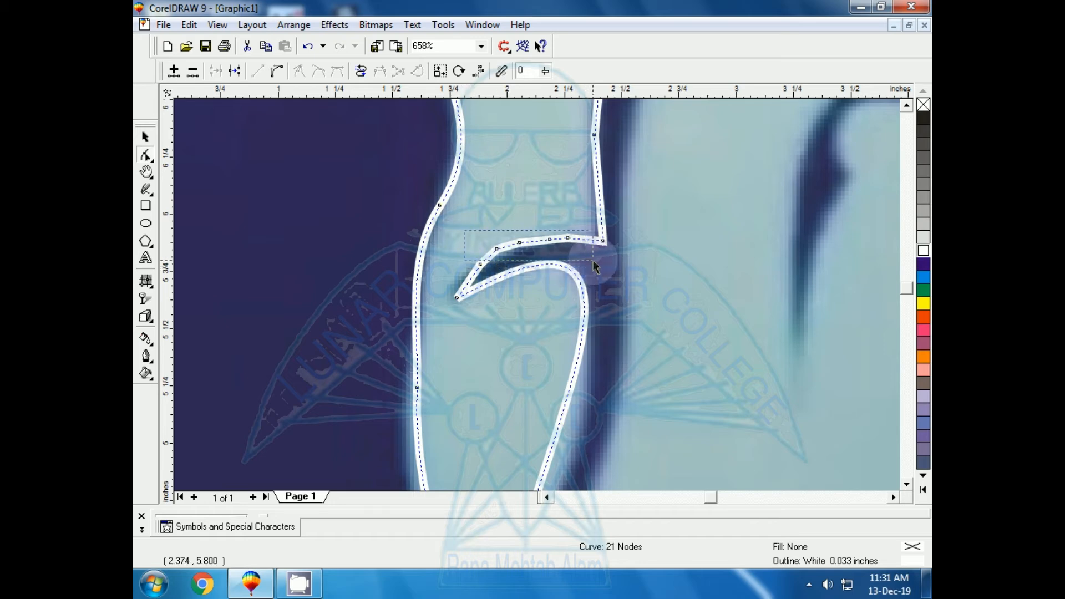
{"action": "left_click_drag", "start_coordinate": [599, 278], "coordinate": [601, 284]}
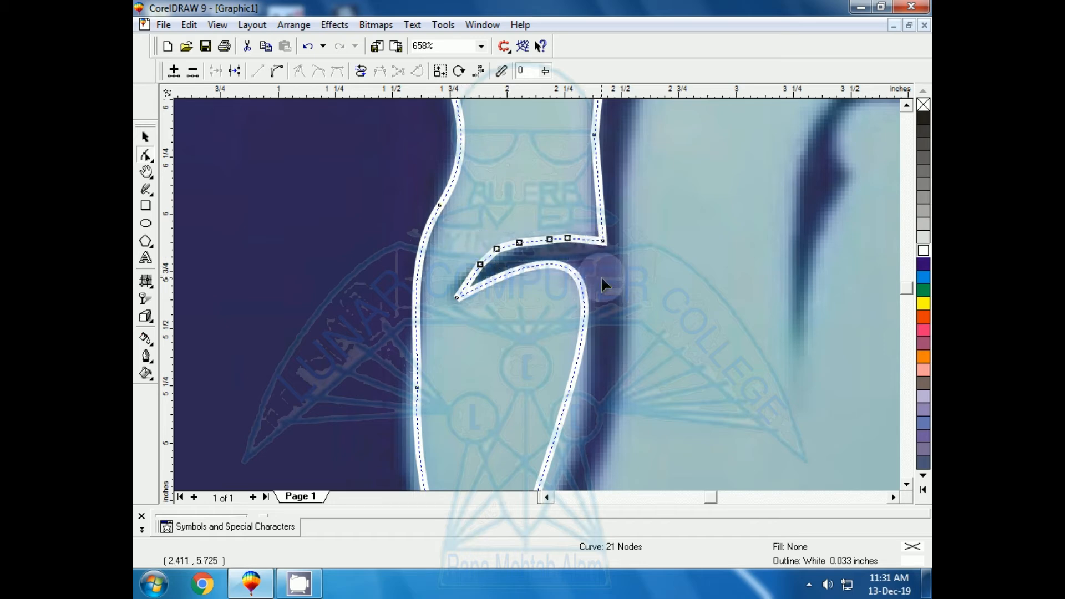
{"action": "key", "text": "Delete"}
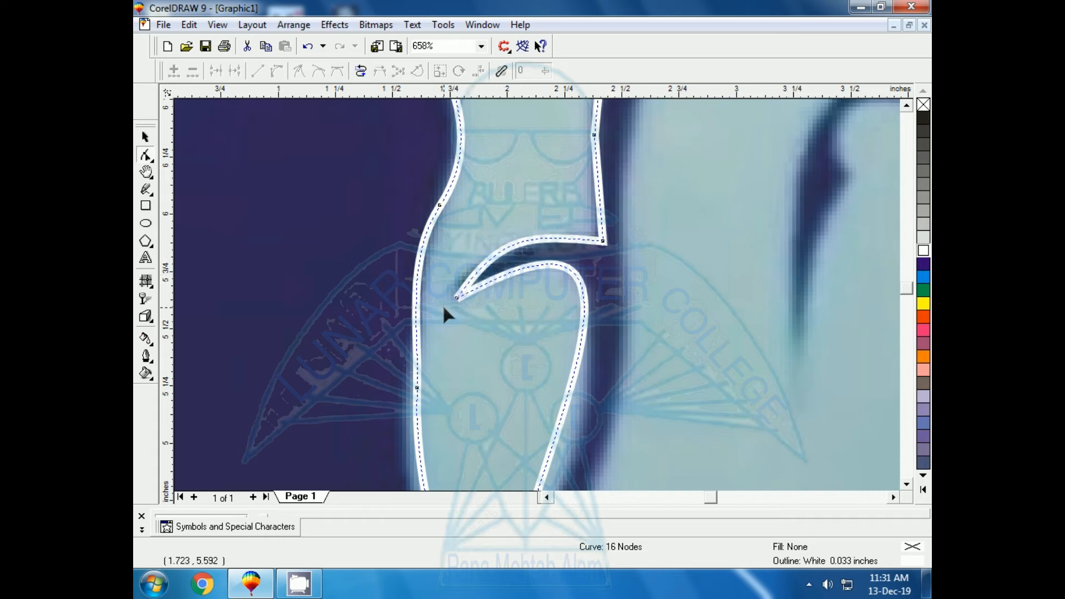
Step: Move the traced vessel outline off the photo to the blank area beside the page, and colour its outline black
{"action": "key", "text": "F3"}
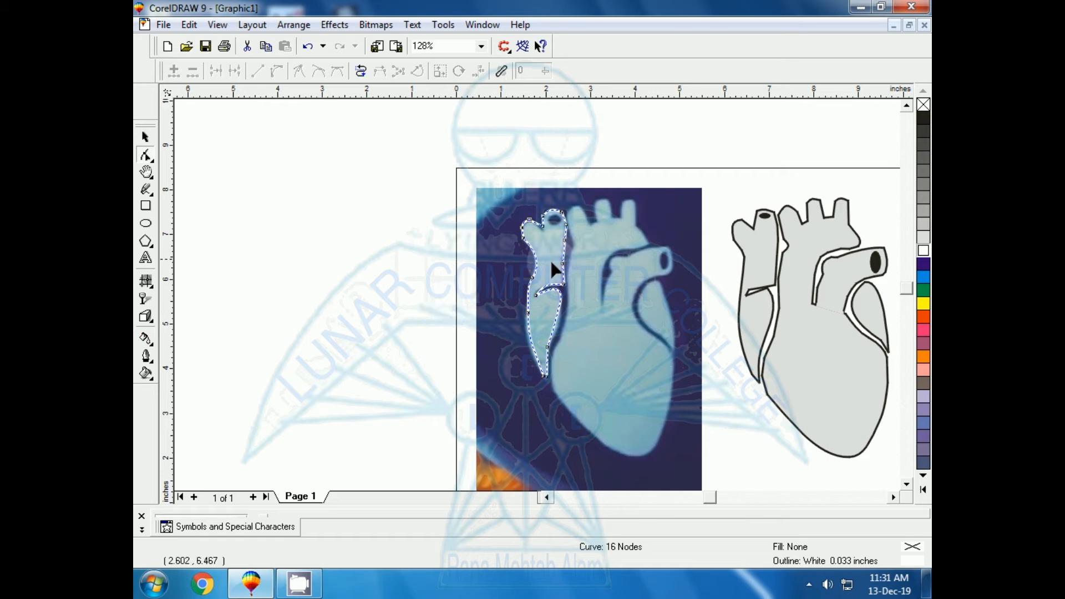
{"action": "left_click_drag", "start_coordinate": [532, 278], "coordinate": [534, 281]}
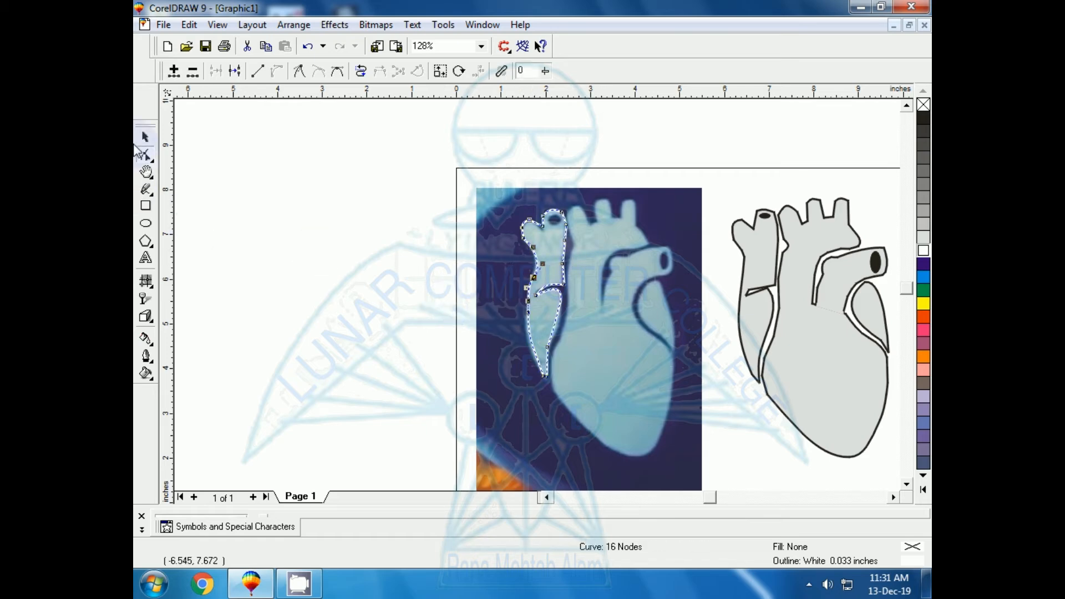
{"action": "left_click", "coordinate": [444, 370]}
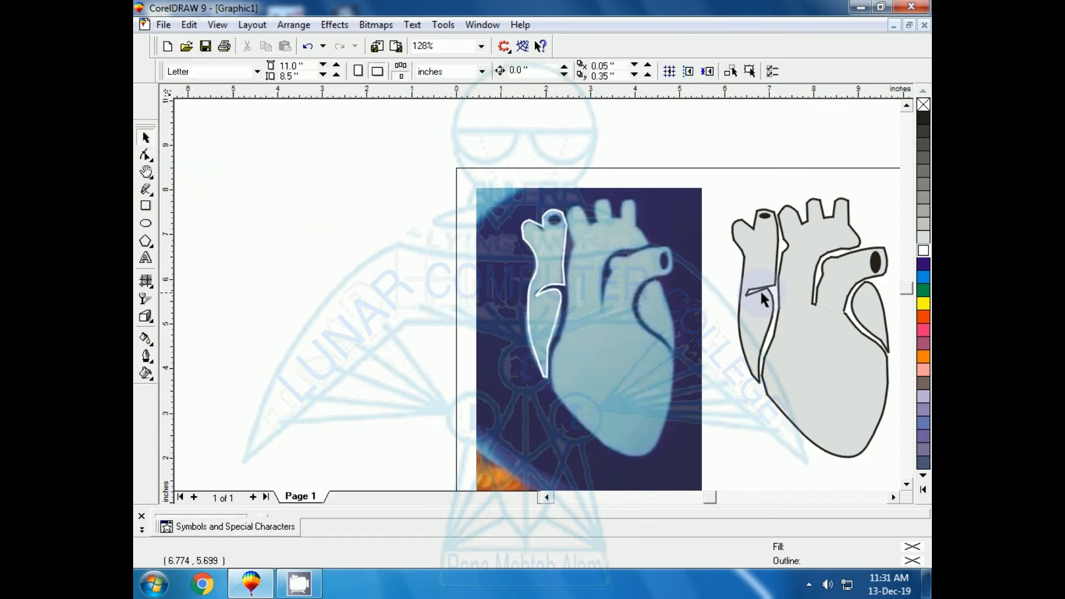
{"action": "left_click_drag", "start_coordinate": [537, 352], "coordinate": [369, 350]}
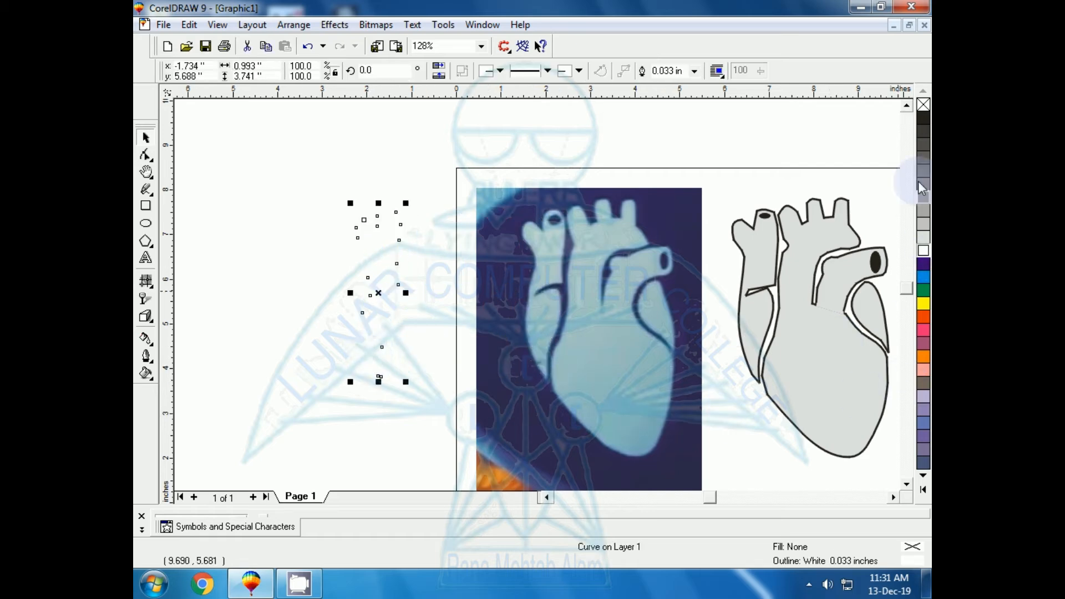
{"action": "right_click", "coordinate": [926, 122]}
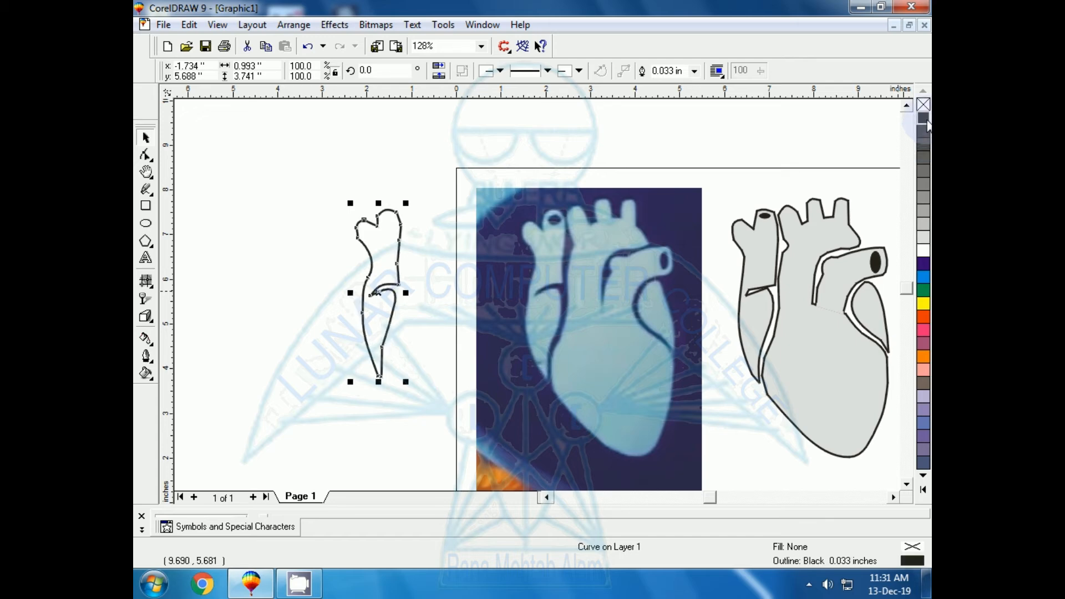
{"action": "left_click", "coordinate": [366, 226]}
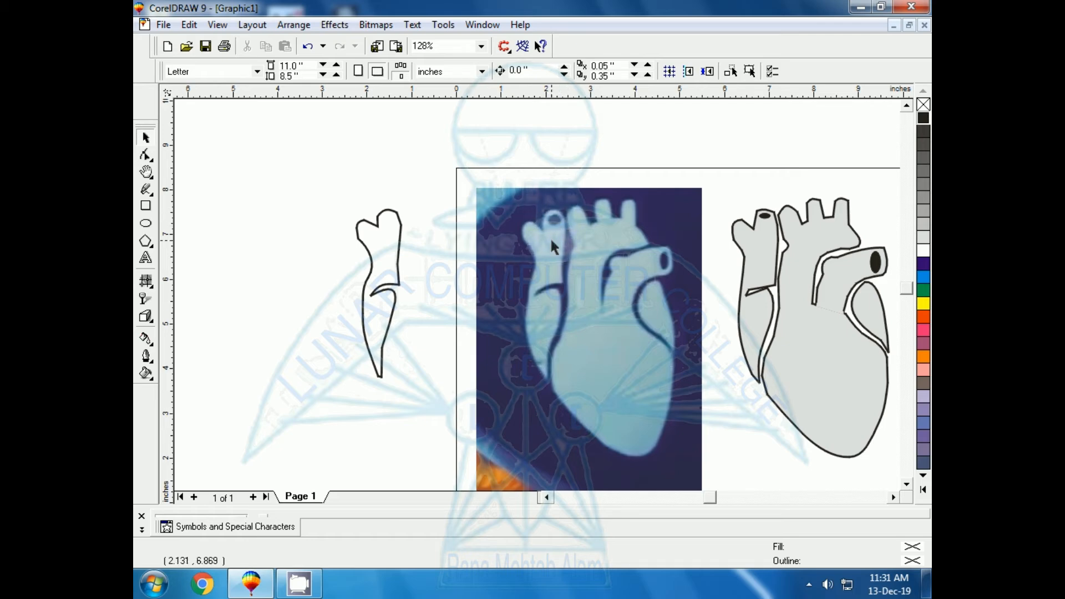
Step: Draw an ellipse about 0.37 by 0.27 inches inside the rounded upper end of the traced vessel
{"action": "left_click", "coordinate": [145, 224]}
{"action": "left_click", "coordinate": [298, 239]}
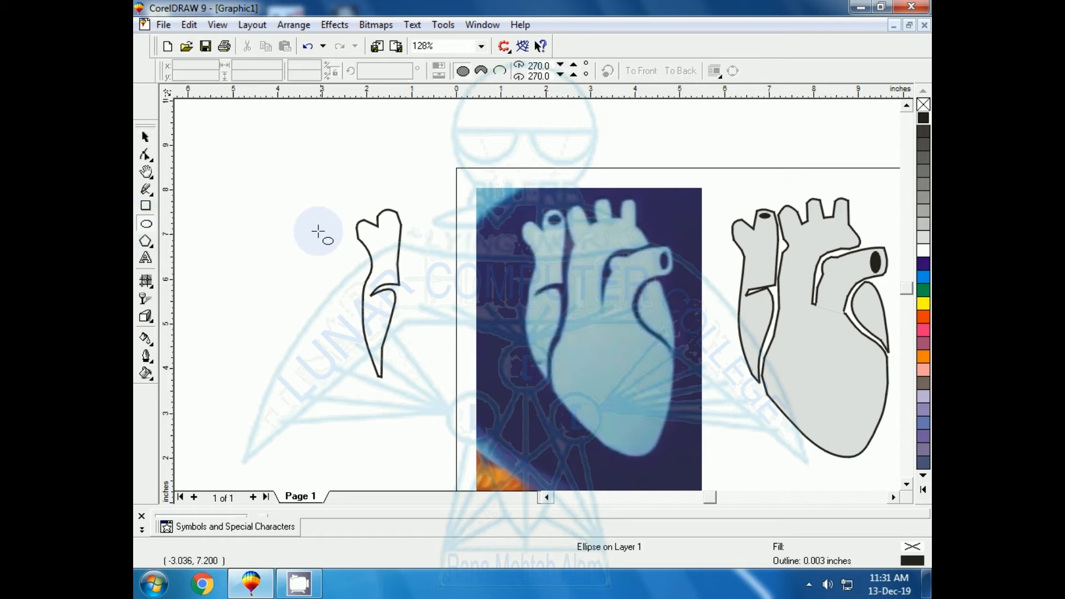
{"action": "left_click_drag", "start_coordinate": [298, 239], "coordinate": [390, 224]}
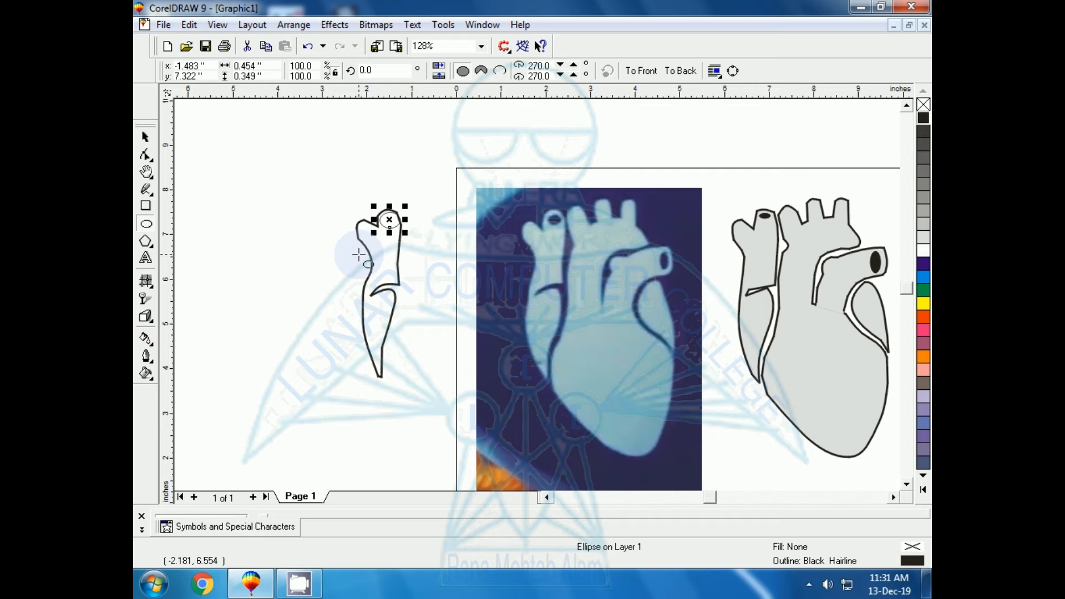
{"action": "key", "text": "shift+F2"}
{"action": "left_click_drag", "start_coordinate": [781, 294], "coordinate": [698, 294]}
{"action": "left_click_drag", "start_coordinate": [494, 479], "coordinate": [498, 397]}
{"action": "key", "text": "F3"}
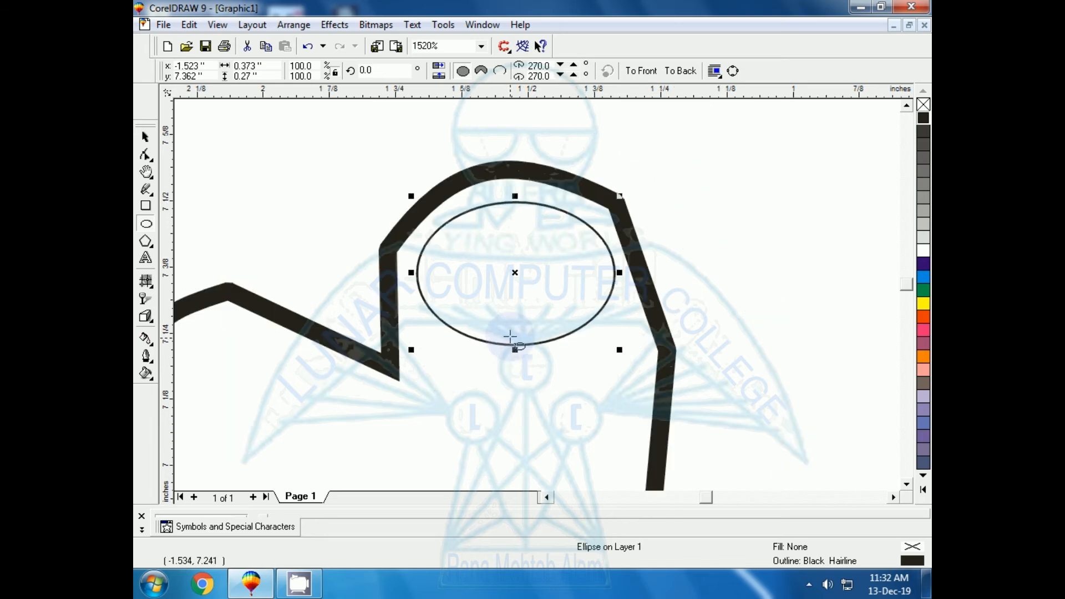
{"action": "left_click_drag", "start_coordinate": [511, 274], "coordinate": [514, 261]}
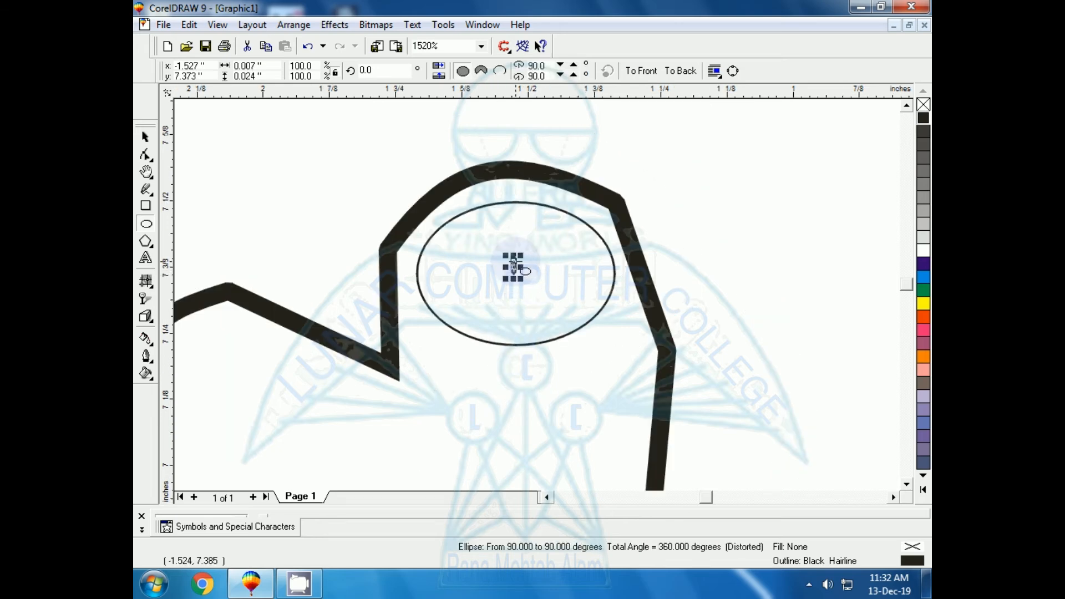
{"action": "key", "text": "Escape"}
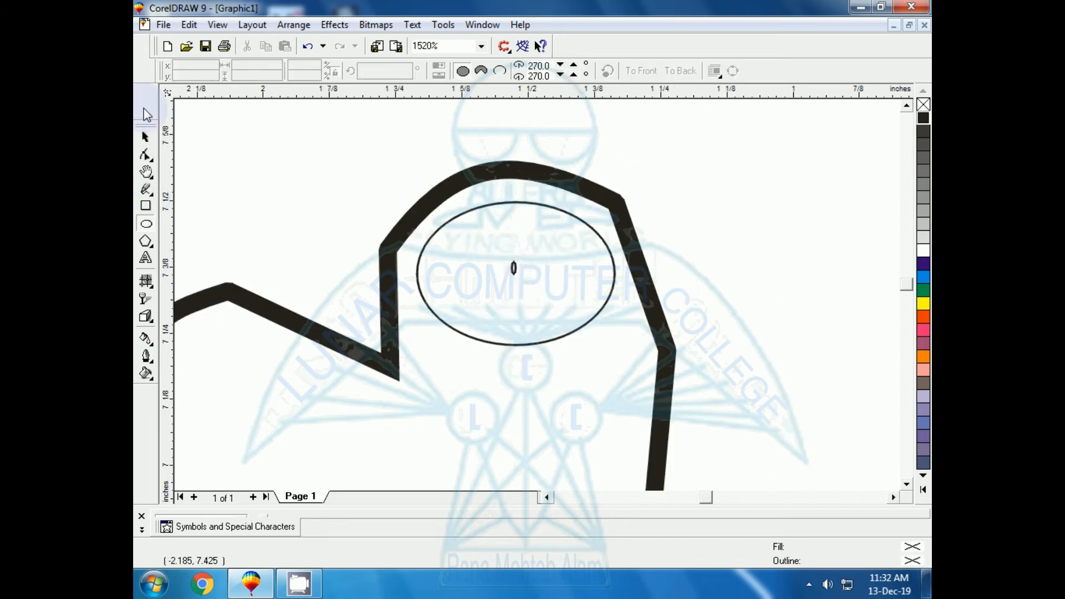
{"action": "left_click", "coordinate": [145, 137]}
{"action": "left_click", "coordinate": [514, 268]}
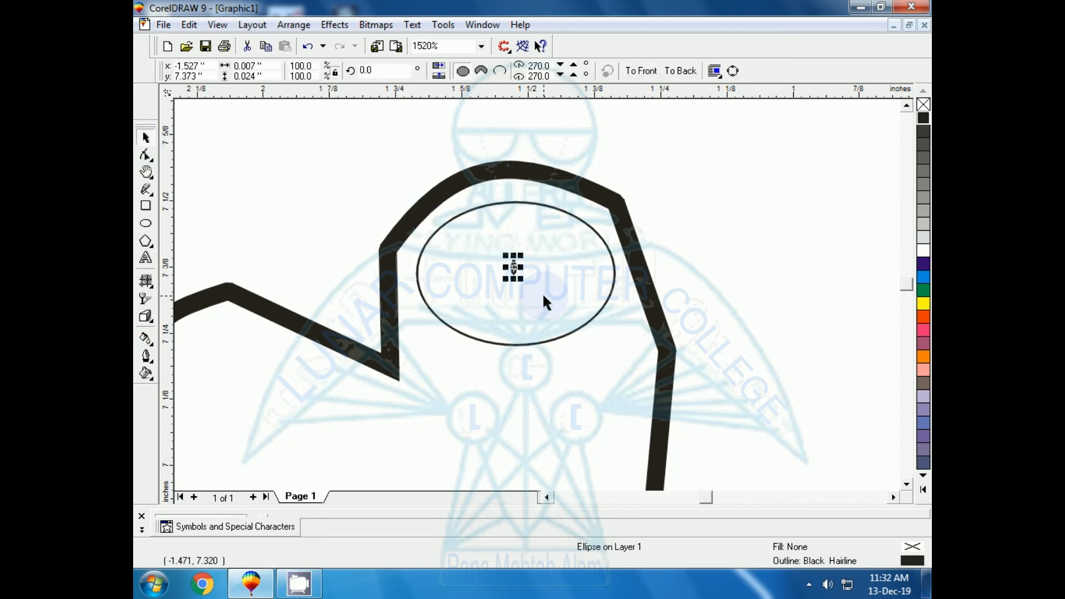
{"action": "key", "text": "Delete"}
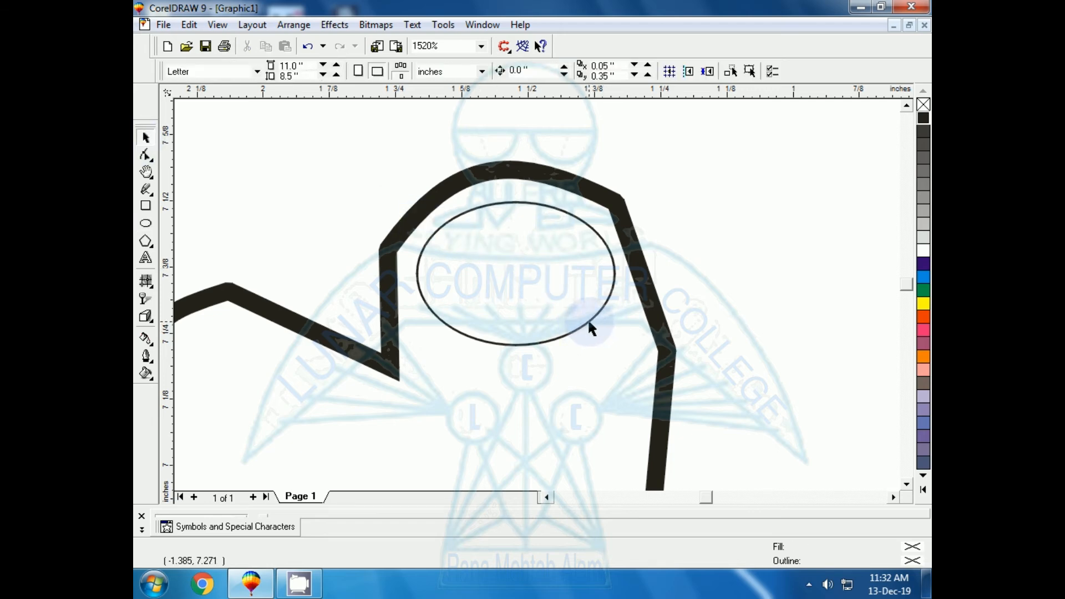
Step: Fill the ellipse in the vessel's opening with black
{"action": "left_click", "coordinate": [588, 323]}
{"action": "left_click", "coordinate": [924, 118]}
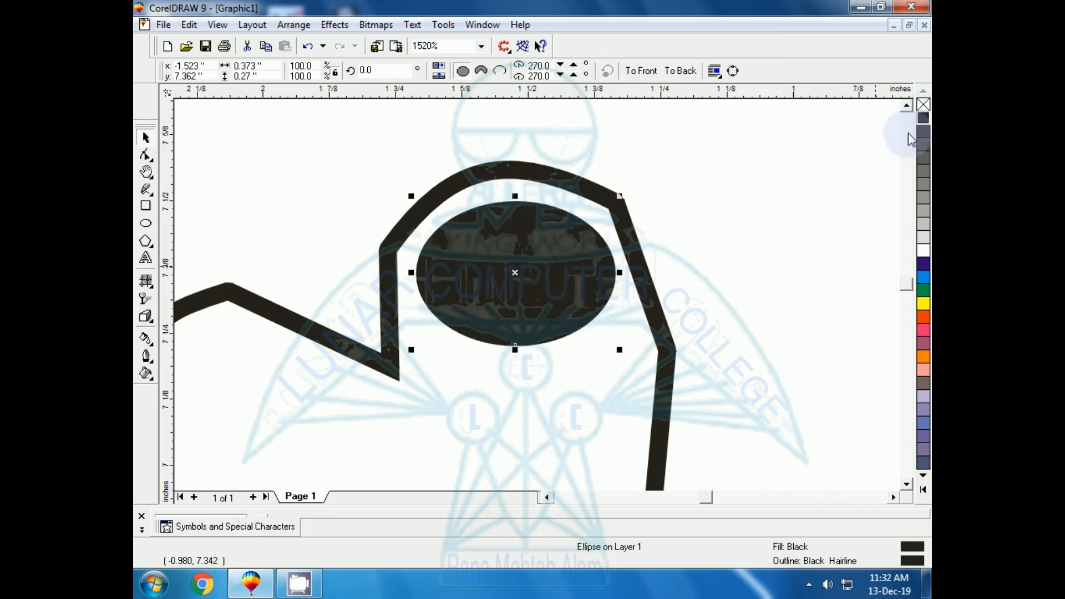
{"action": "key", "text": "F3"}
{"action": "key", "text": "F3"}
{"action": "key", "text": "F3"}
{"action": "key", "text": "F3"}
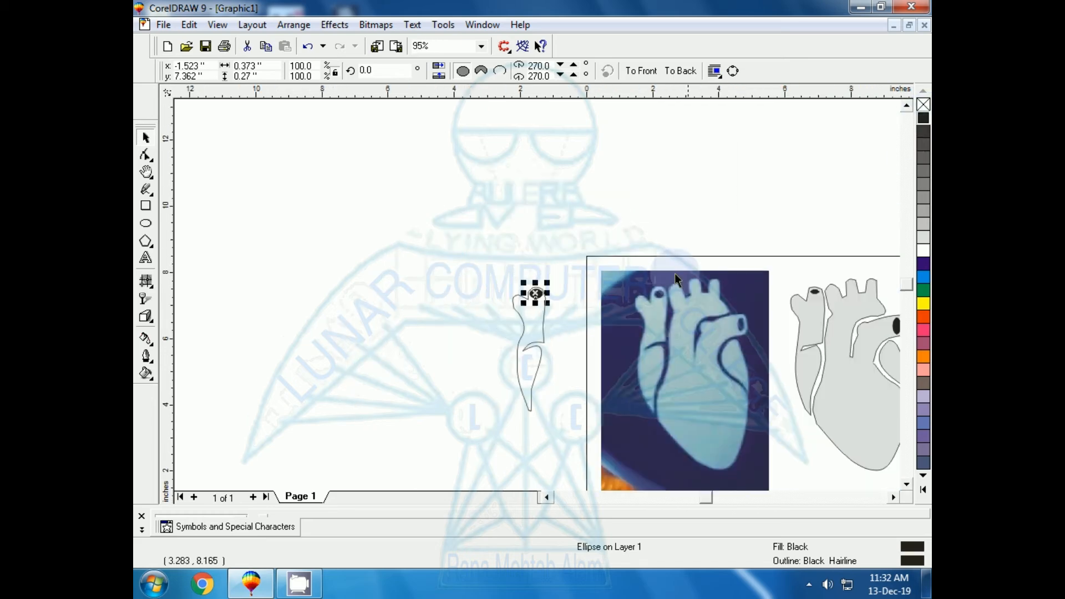
{"action": "left_click", "coordinate": [477, 306]}
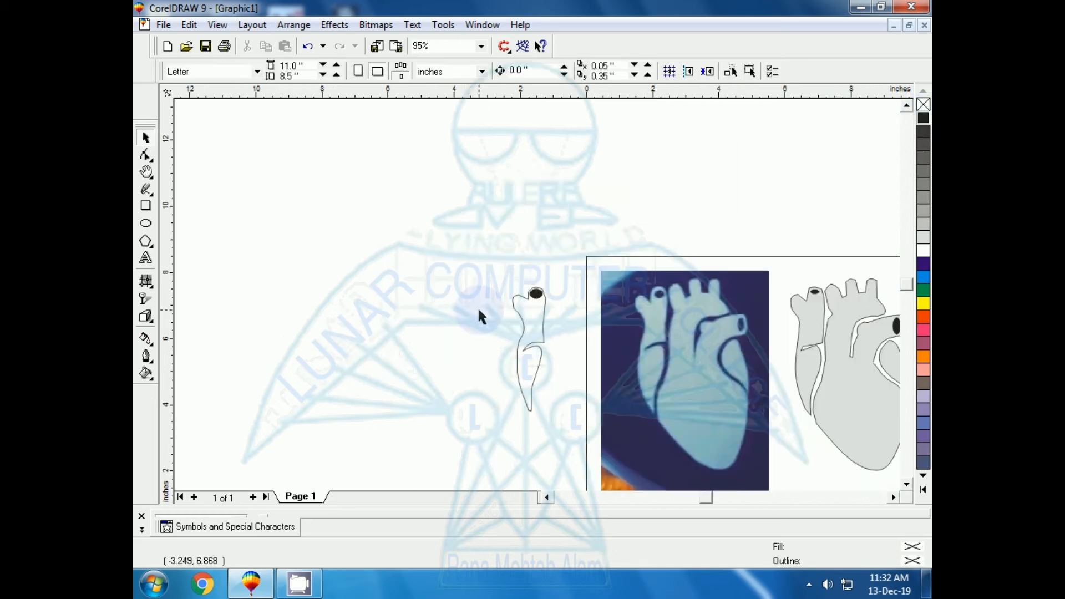
Step: Fill the traced vessel shape with 10% black, and select the grouped finished heart drawing beside the photo
{"action": "left_click", "coordinate": [528, 407]}
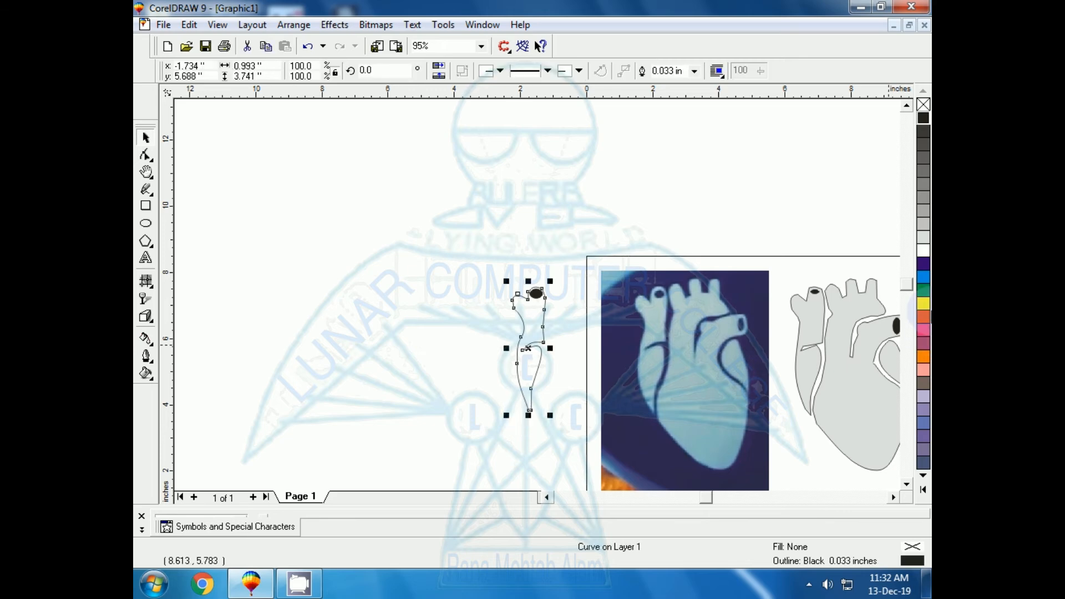
{"action": "left_click", "coordinate": [923, 239]}
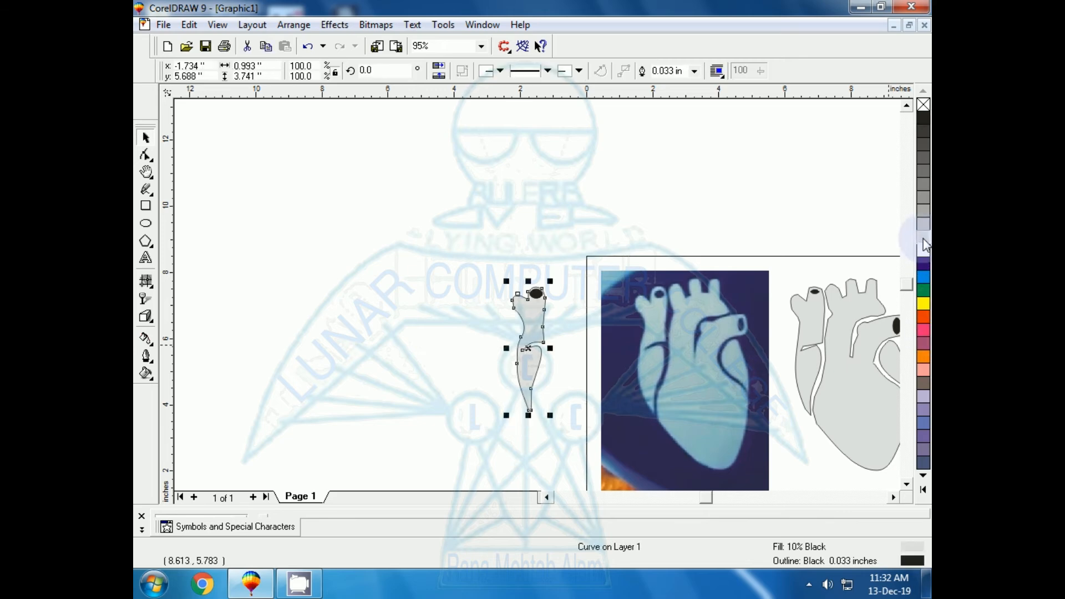
{"action": "left_click", "coordinate": [455, 271]}
{"action": "key", "text": "F3"}
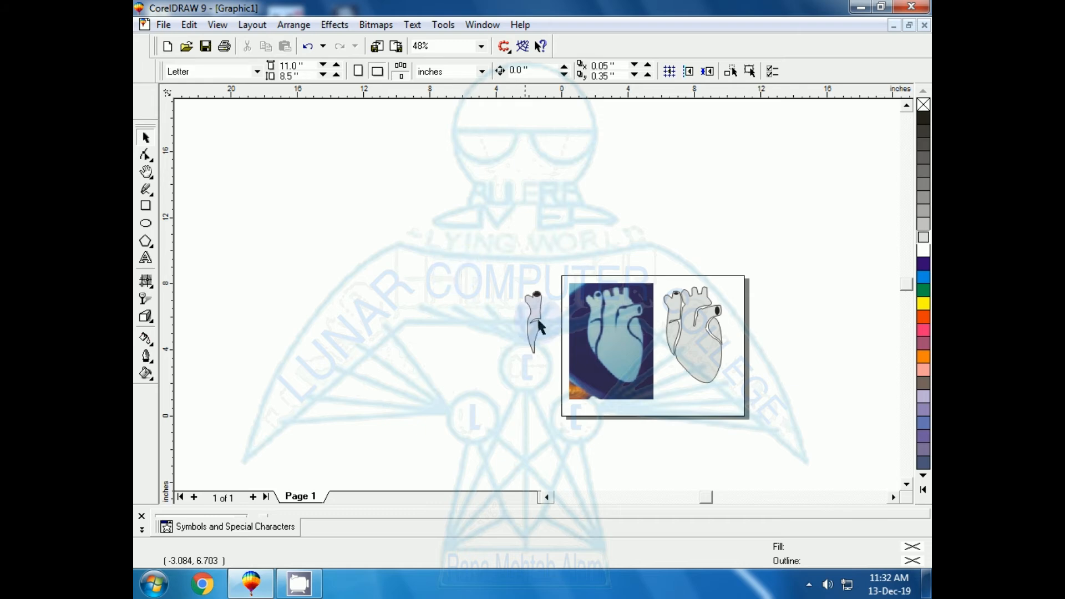
{"action": "left_click", "coordinate": [718, 366]}
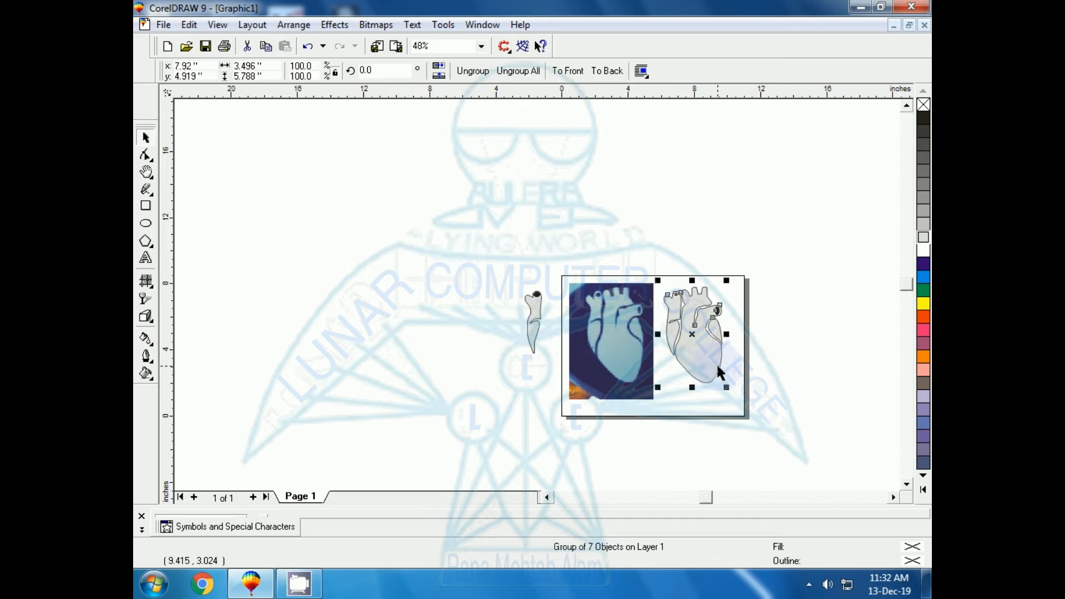
Step: Undo the last change to the grouped heart drawing beside the photo, and select its main body shape
{"action": "key", "text": "shift+F2"}
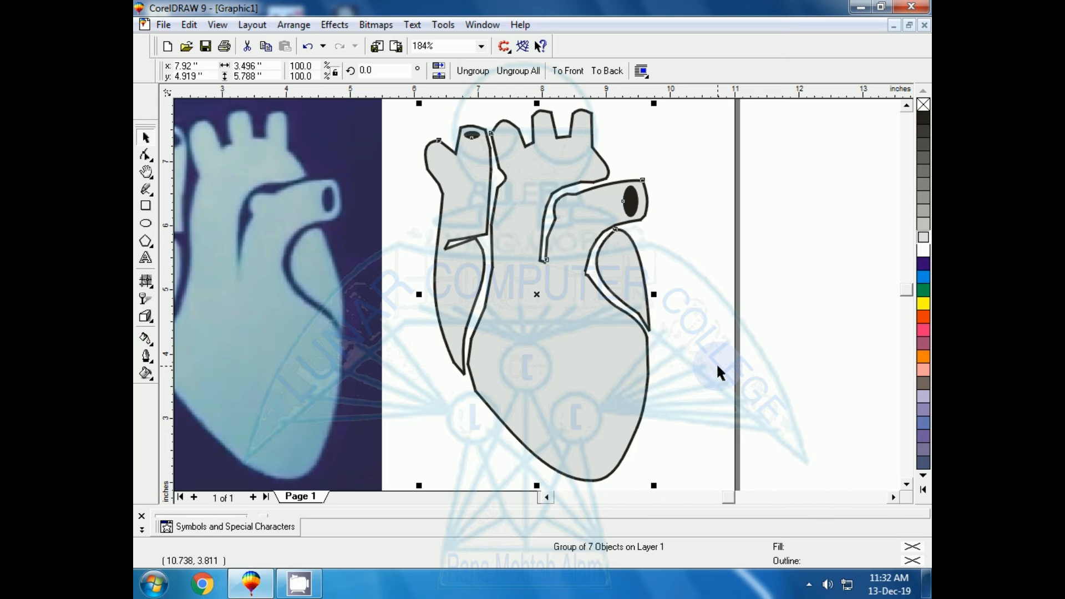
{"action": "left_click", "coordinate": [727, 306]}
{"action": "key", "text": "ctrl+z"}
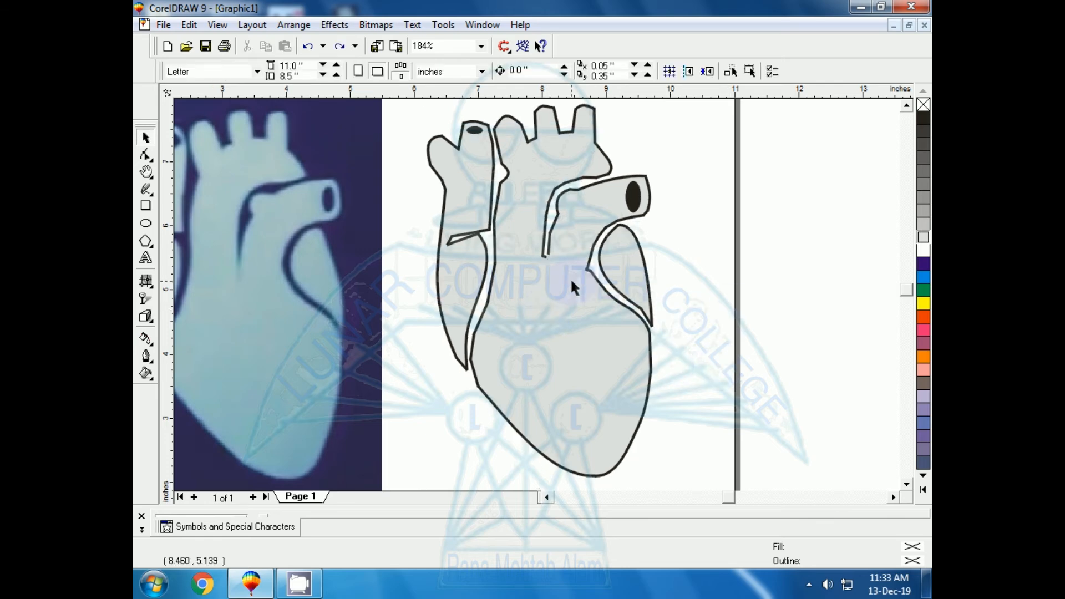
{"action": "key", "text": "F3"}
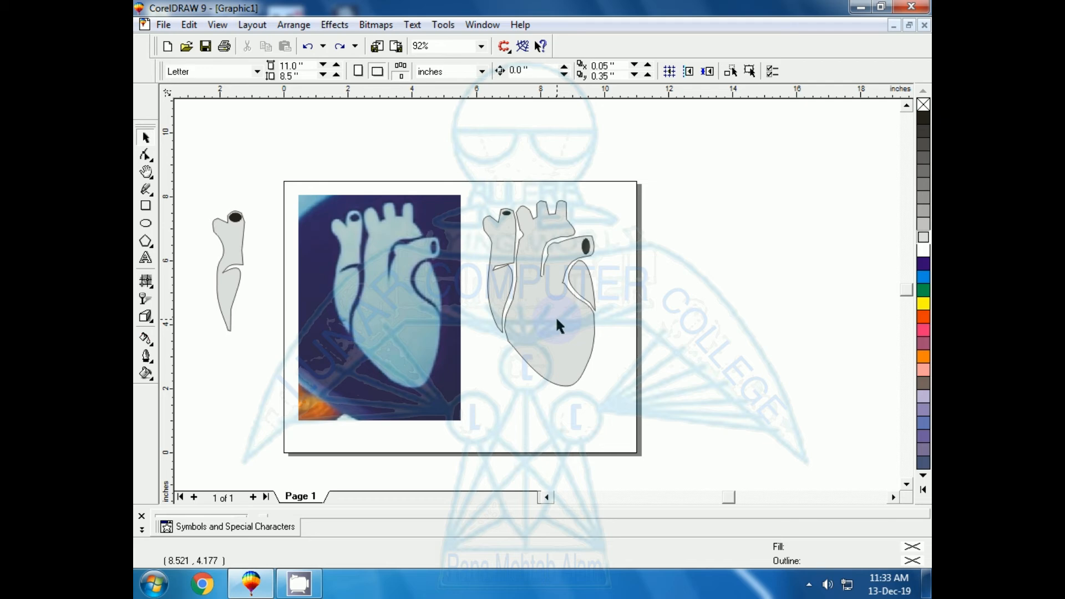
{"action": "left_click", "coordinate": [571, 385]}
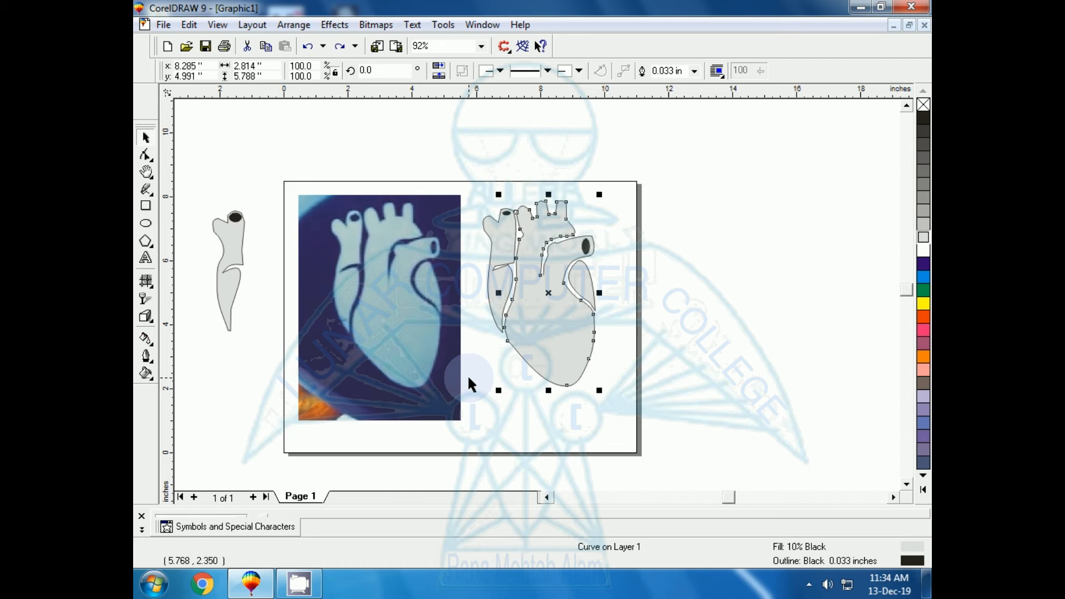
Step: Draw a rectangle over the lower tip of the heart in the photo and narrow it to about 1.75 by 1.58 inches
{"action": "left_click", "coordinate": [145, 223]}
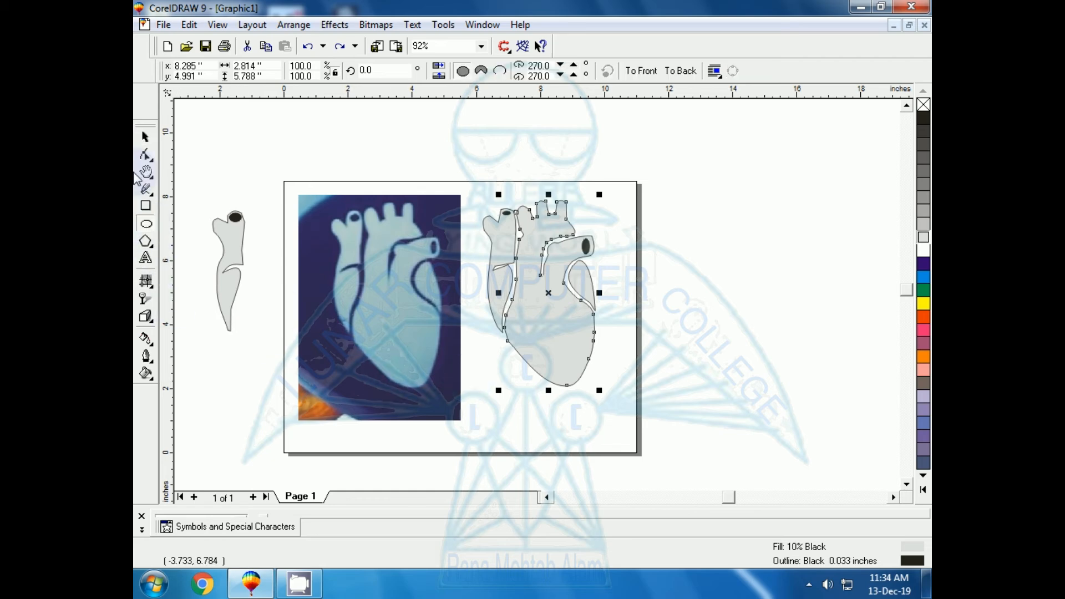
{"action": "left_click", "coordinate": [146, 206]}
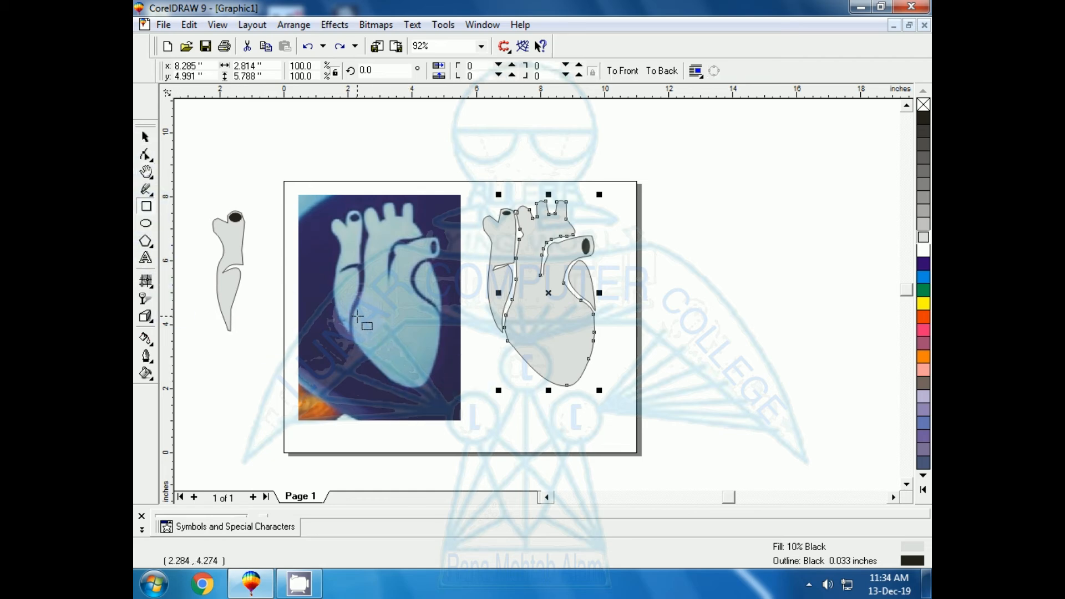
{"action": "left_click_drag", "start_coordinate": [353, 339], "coordinate": [421, 388]}
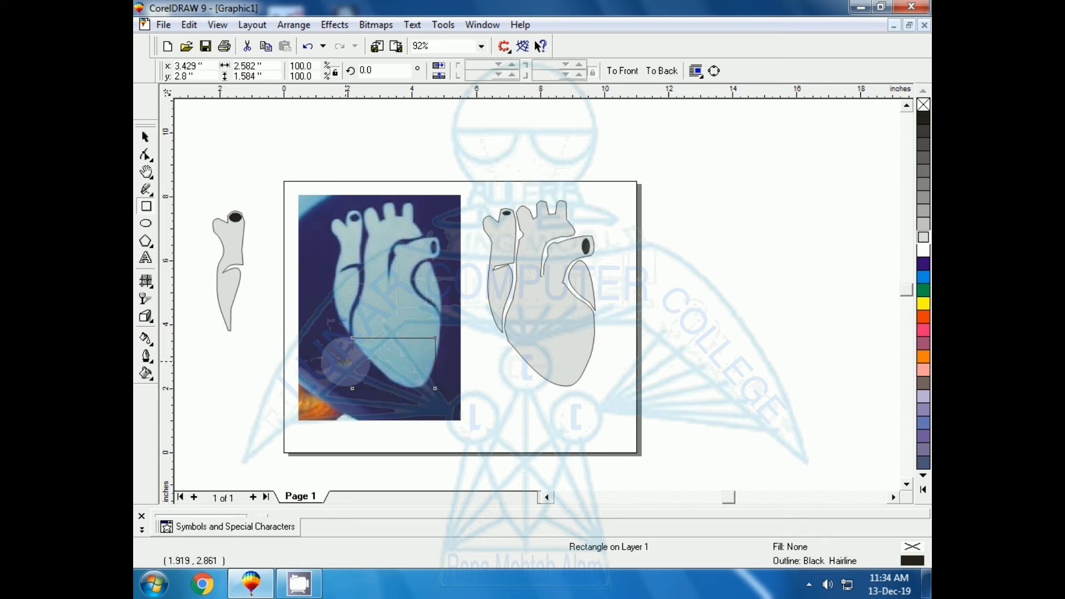
{"action": "left_click_drag", "start_coordinate": [352, 363], "coordinate": [373, 362]}
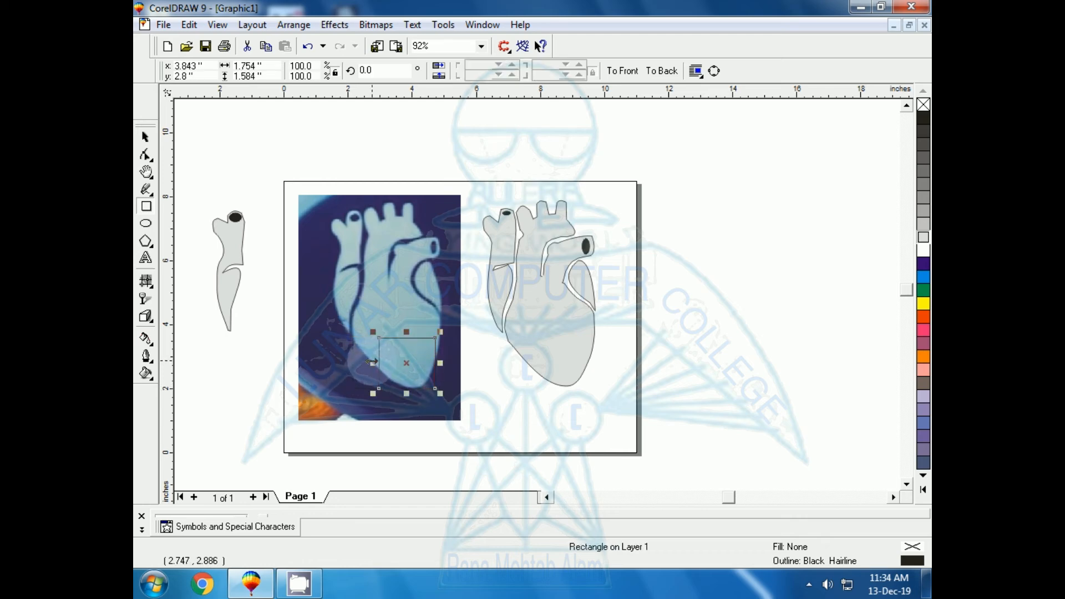
Step: Give the rectangle a white outline 0.033 inches wide
{"action": "key", "text": "shift+F2"}
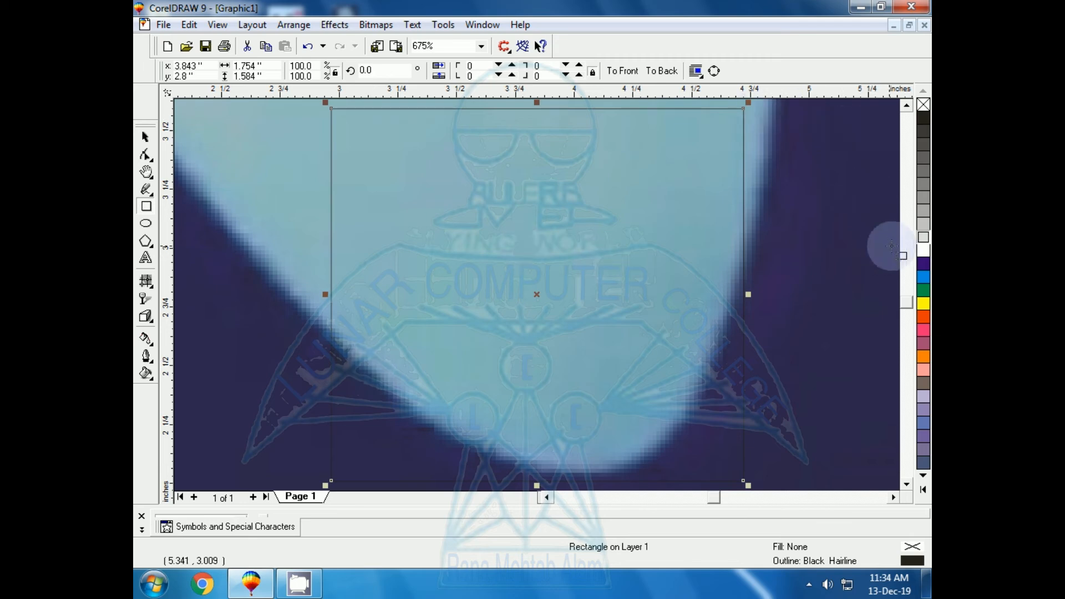
{"action": "right_click", "coordinate": [923, 247]}
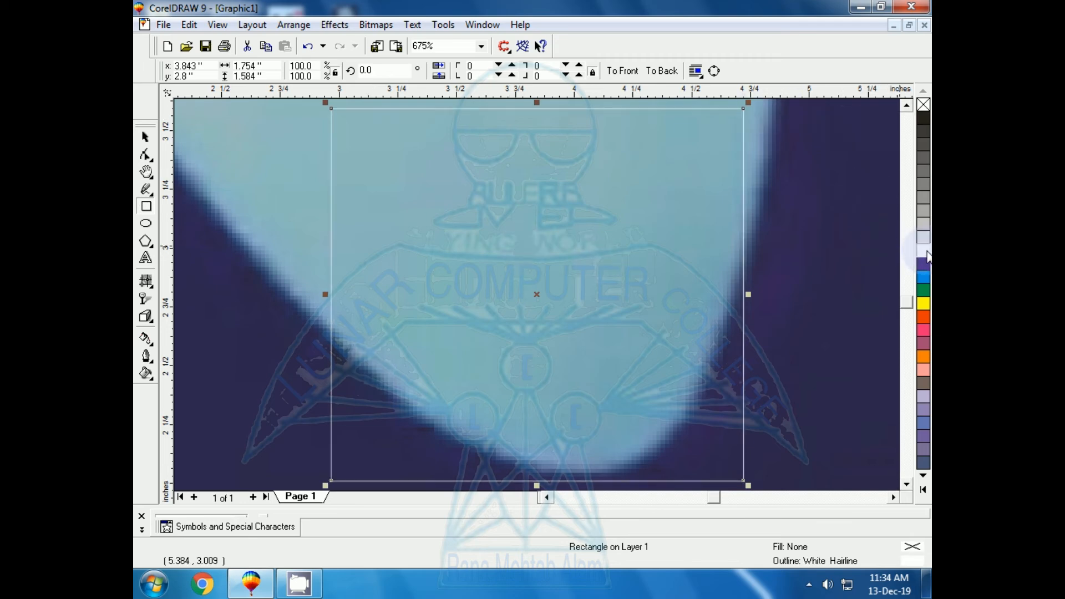
{"action": "key", "text": "F12"}
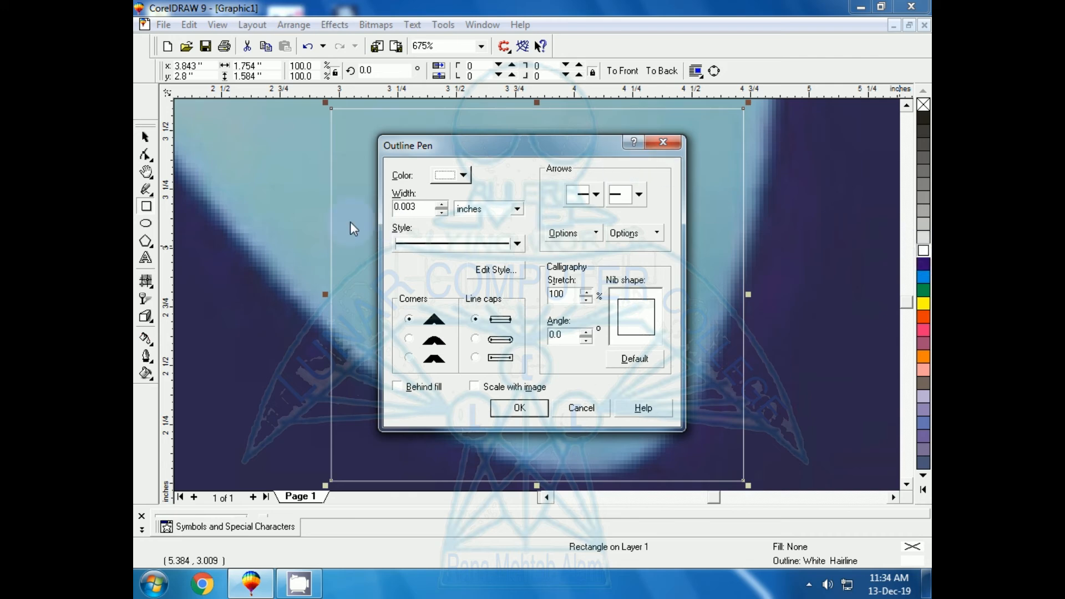
{"action": "left_click", "coordinate": [442, 206]}
{"action": "left_click", "coordinate": [441, 205]}
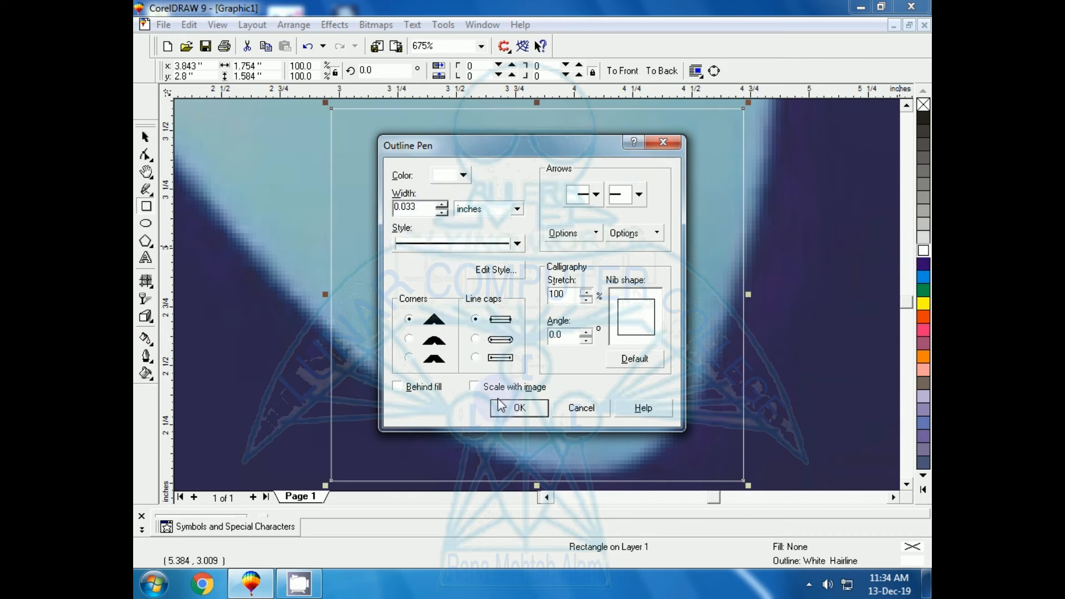
{"action": "left_click", "coordinate": [515, 406]}
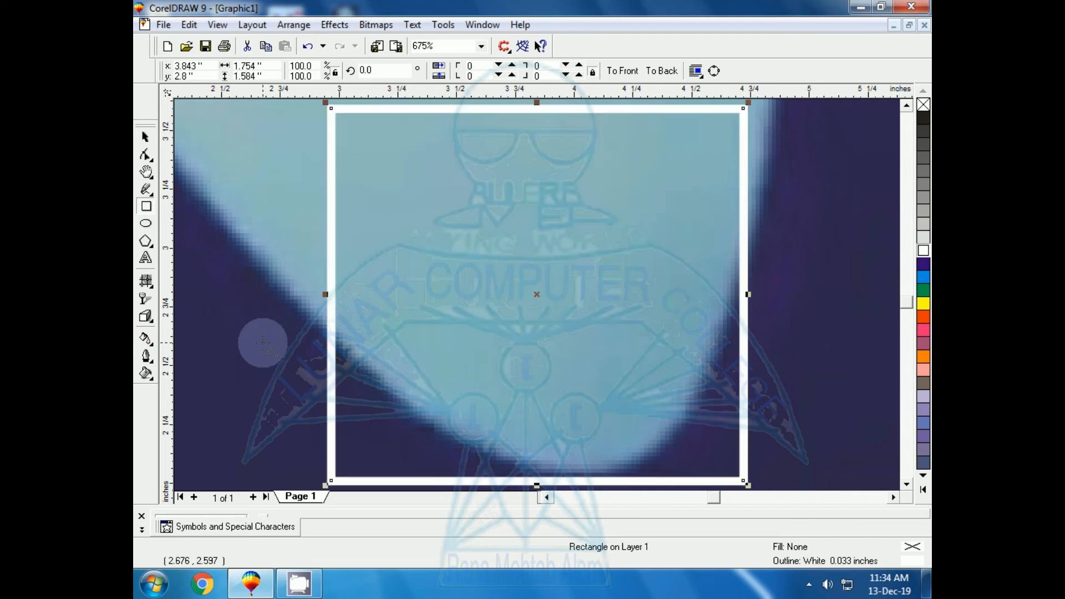
Step: Convert the rectangle to curves, then move its upper-left corner and add three nodes to follow the heart's lower-left edge
{"action": "key", "text": "ctrl+q"}
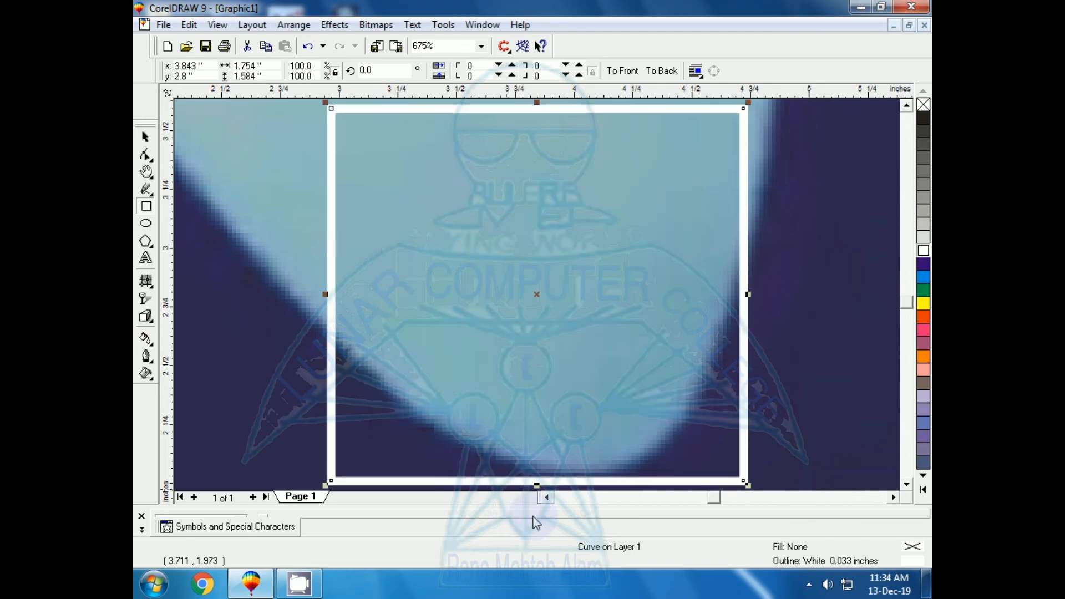
{"action": "left_click", "coordinate": [145, 154]}
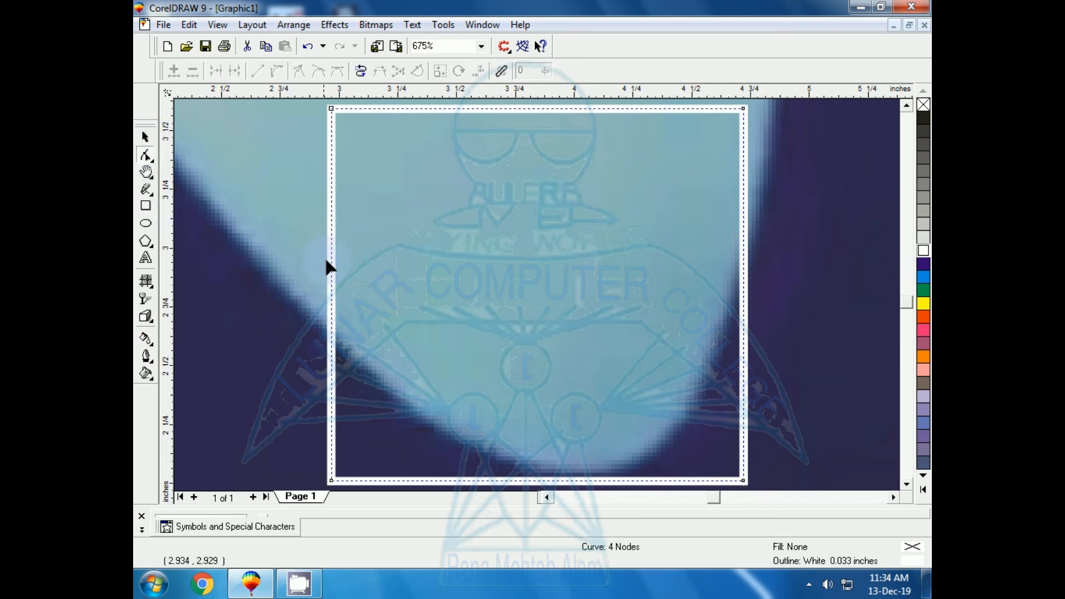
{"action": "left_click_drag", "start_coordinate": [330, 106], "coordinate": [191, 135]}
{"action": "double_click", "coordinate": [238, 273]}
{"action": "left_click_drag", "start_coordinate": [238, 273], "coordinate": [214, 249]}
{"action": "double_click", "coordinate": [256, 360]}
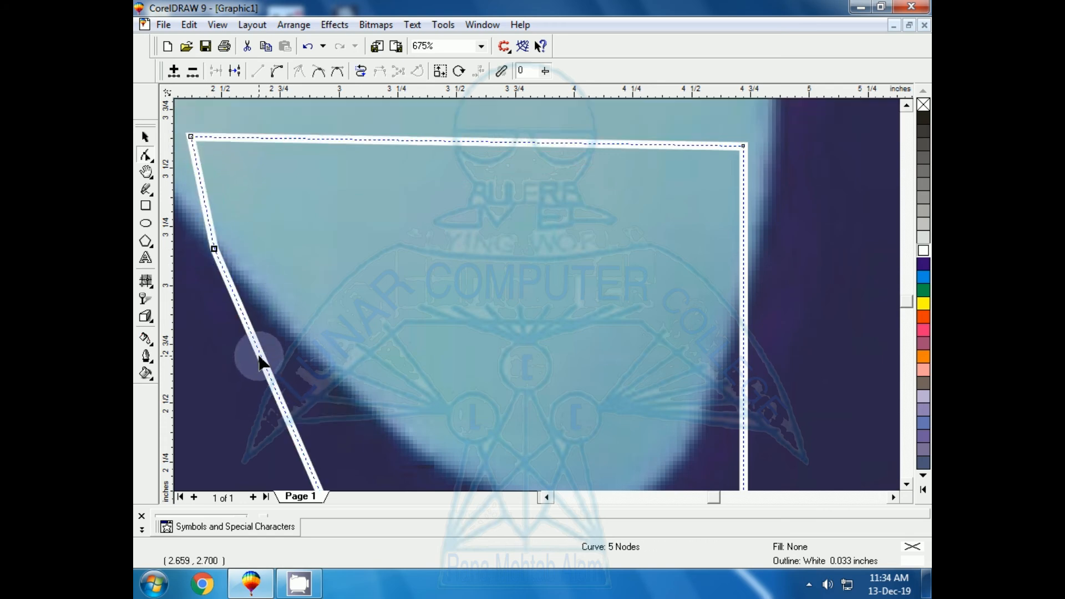
{"action": "left_click_drag", "start_coordinate": [255, 360], "coordinate": [284, 334]}
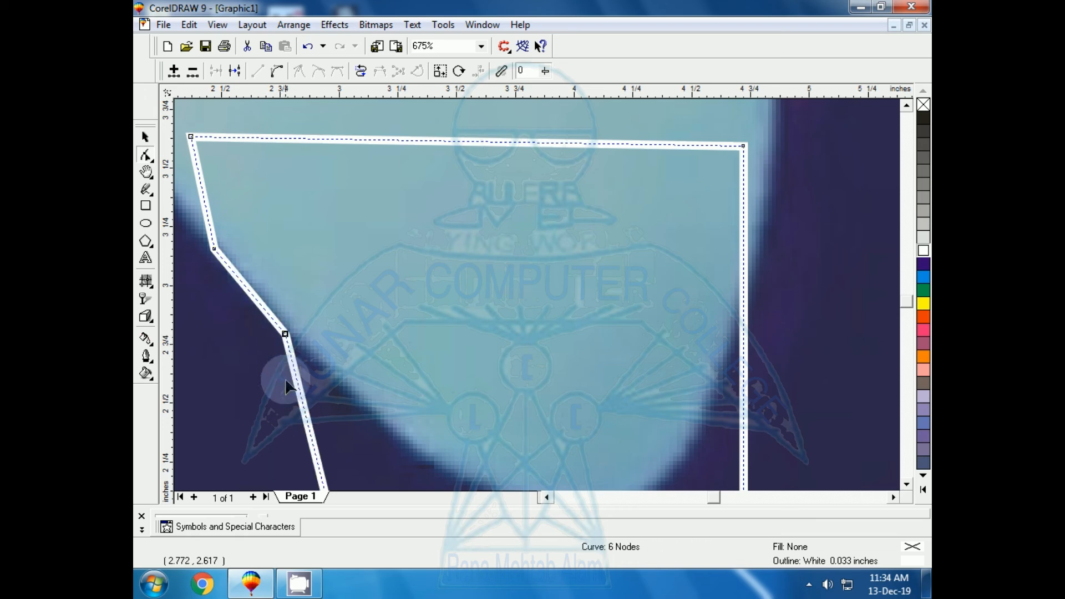
{"action": "double_click", "coordinate": [305, 416]}
{"action": "left_click_drag", "start_coordinate": [305, 416], "coordinate": [355, 394]}
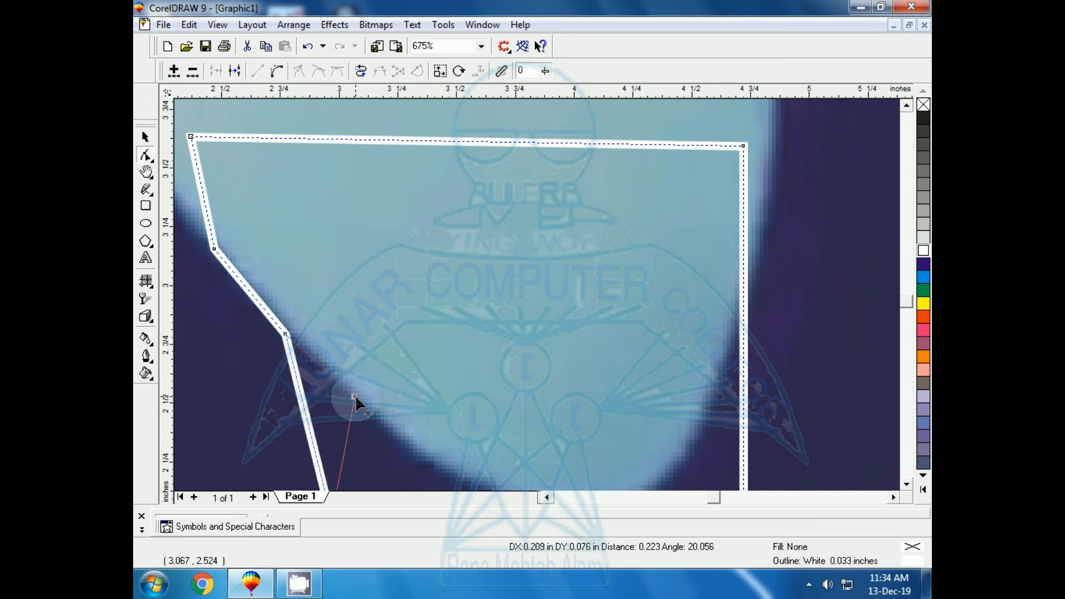
Step: Fit the curve's right side to the heart's lower-right edge with three added nodes and the relocated lower-right corner
{"action": "left_click", "coordinate": [906, 484]}
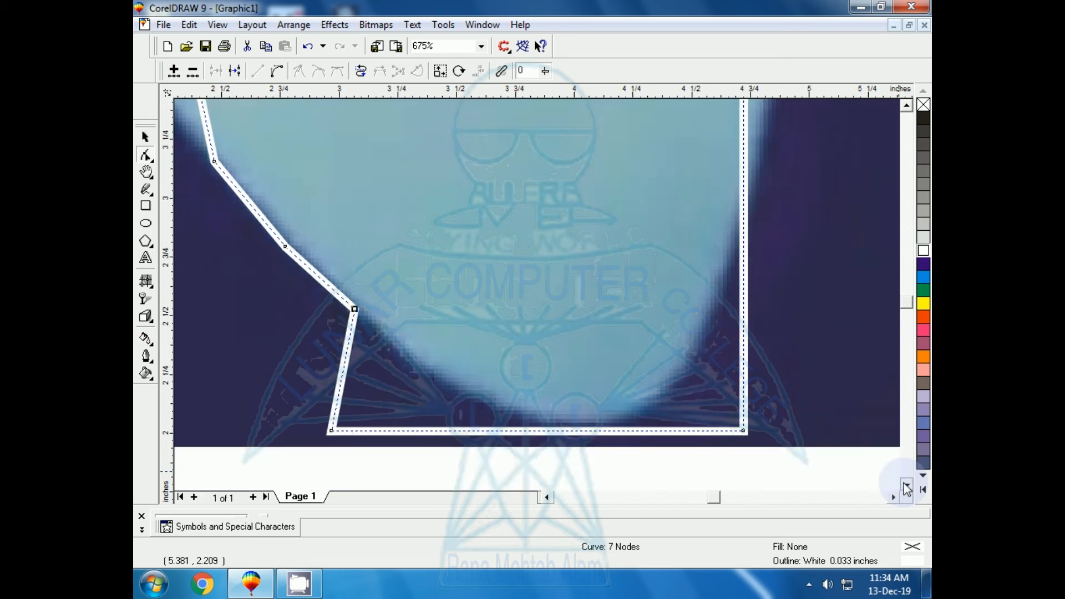
{"action": "double_click", "coordinate": [745, 226]}
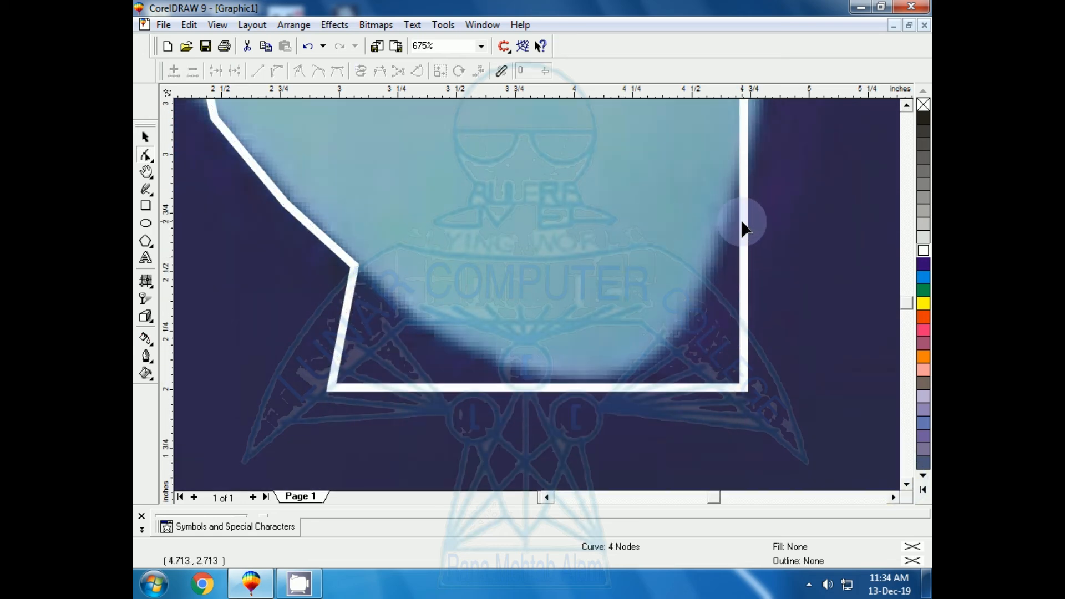
{"action": "left_click_drag", "start_coordinate": [745, 227], "coordinate": [725, 222]}
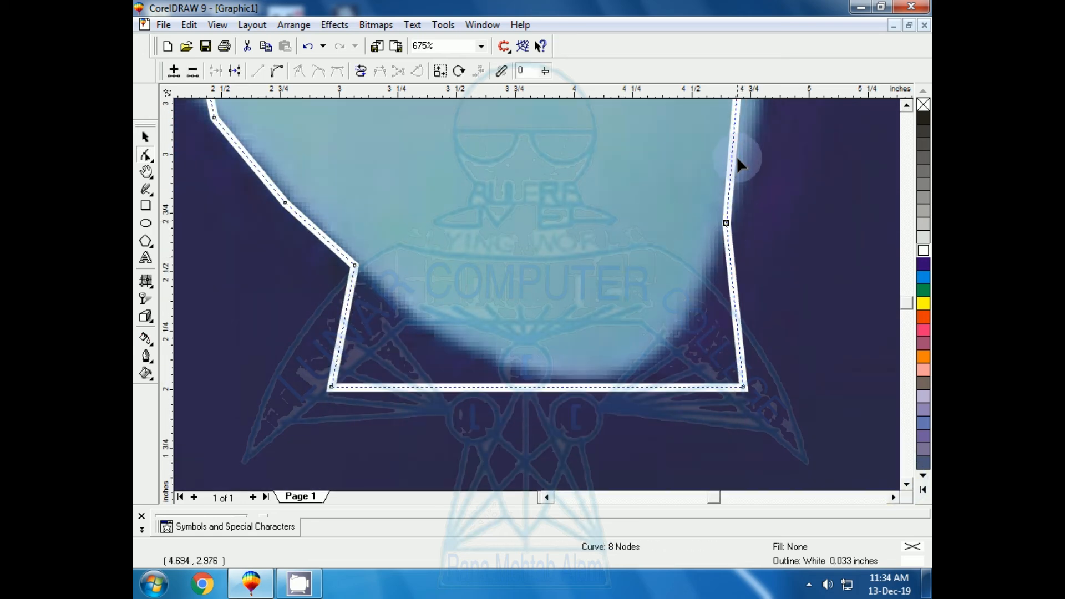
{"action": "double_click", "coordinate": [732, 136]}
{"action": "left_click_drag", "start_coordinate": [732, 136], "coordinate": [755, 130]}
{"action": "double_click", "coordinate": [732, 280]}
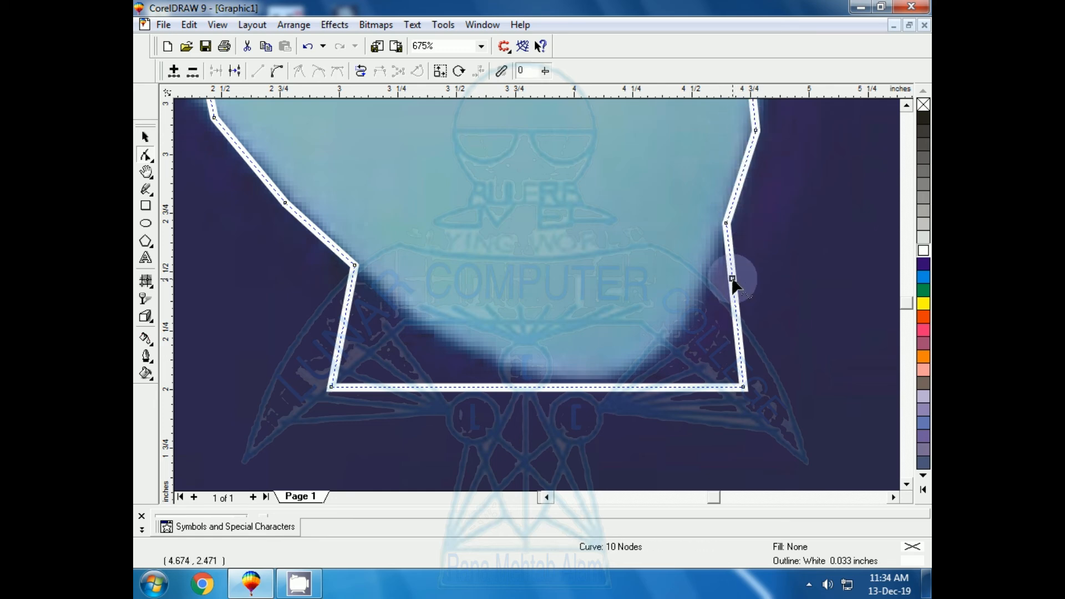
{"action": "left_click_drag", "start_coordinate": [732, 280], "coordinate": [706, 274]}
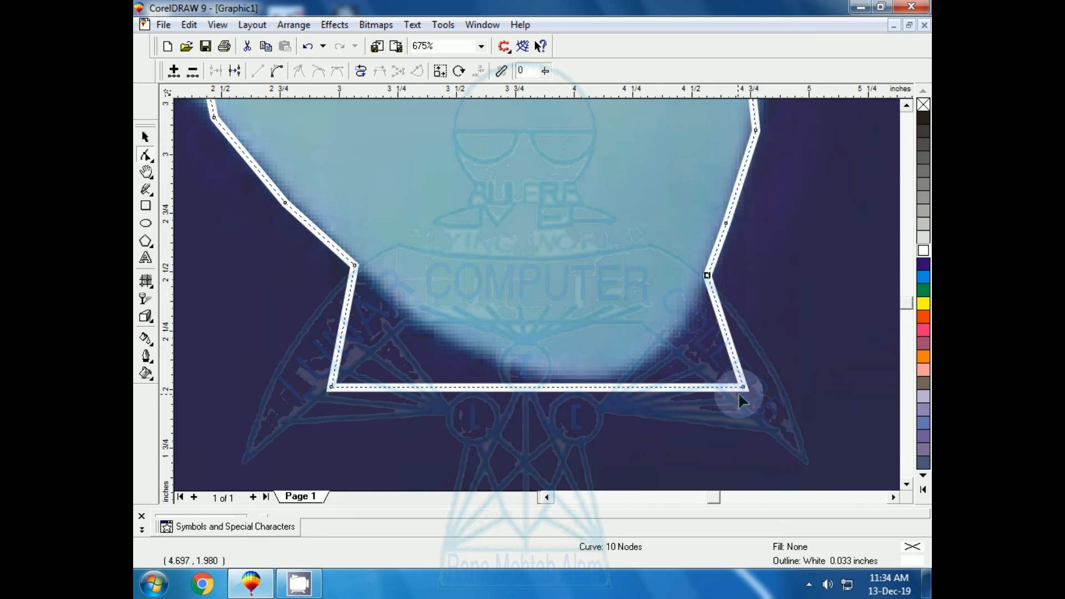
{"action": "left_click_drag", "start_coordinate": [743, 386], "coordinate": [690, 317]}
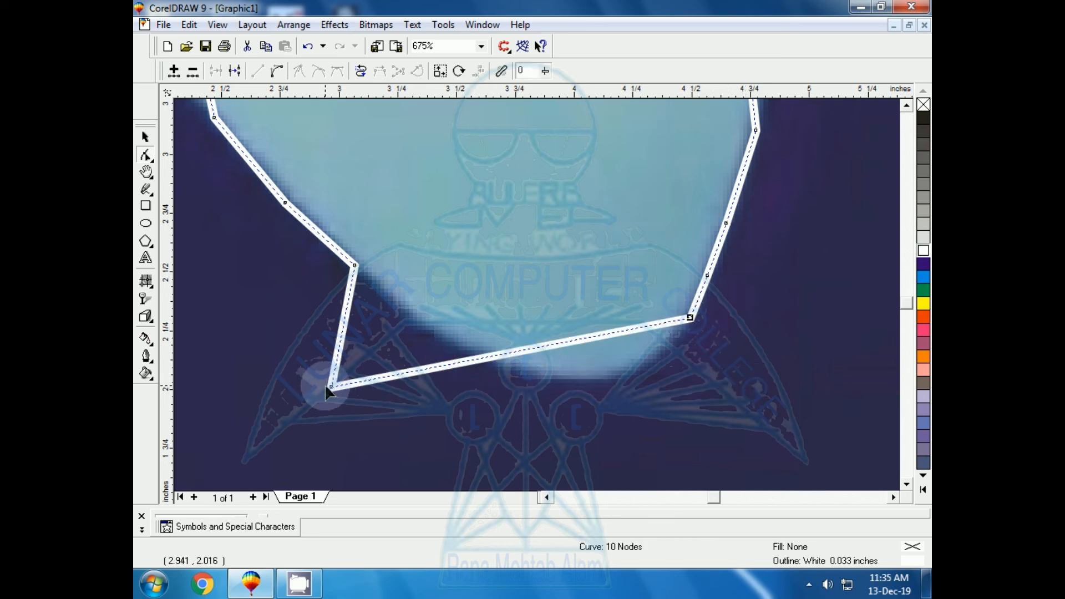
Step: Move the curve's lower-left corner onto the heart's edge and shape the bottom segment around the tip with two added nodes
{"action": "left_click_drag", "start_coordinate": [328, 388], "coordinate": [398, 313]}
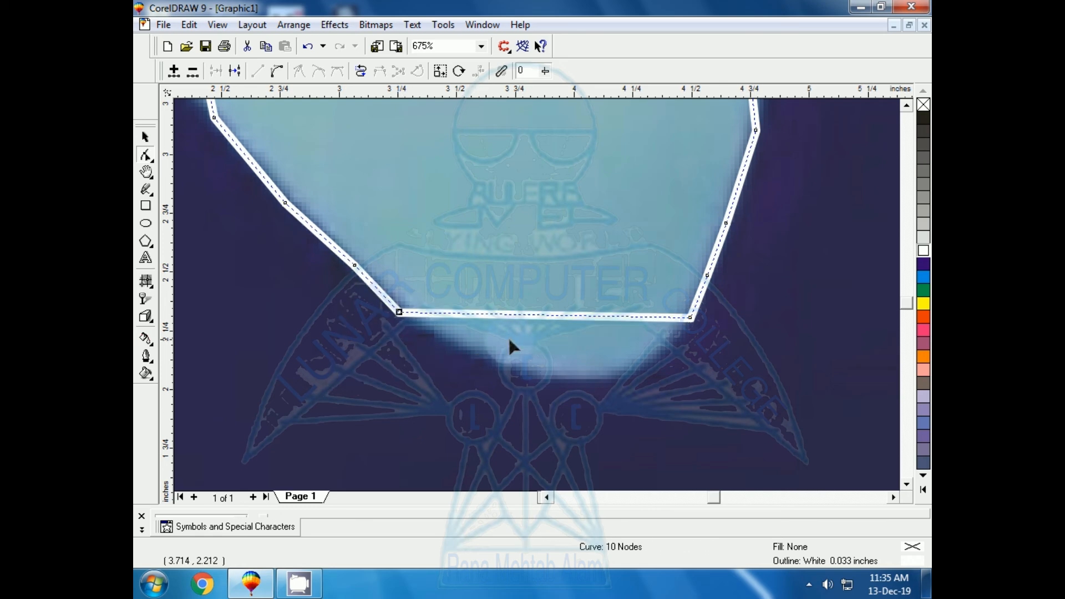
{"action": "left_click", "coordinate": [543, 314]}
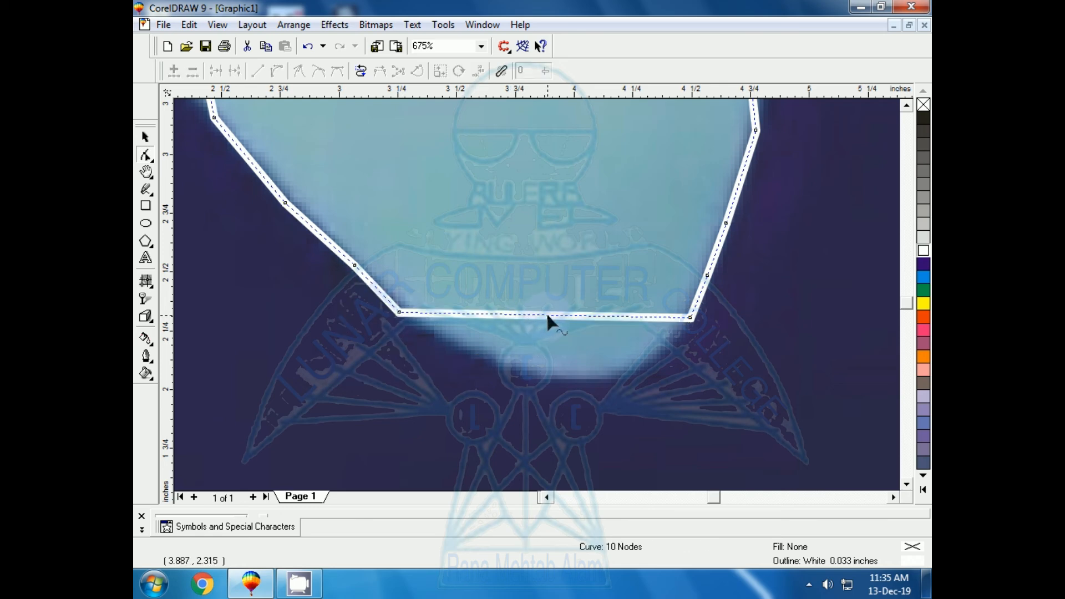
{"action": "double_click", "coordinate": [547, 315]}
{"action": "left_click_drag", "start_coordinate": [547, 314], "coordinate": [554, 380]}
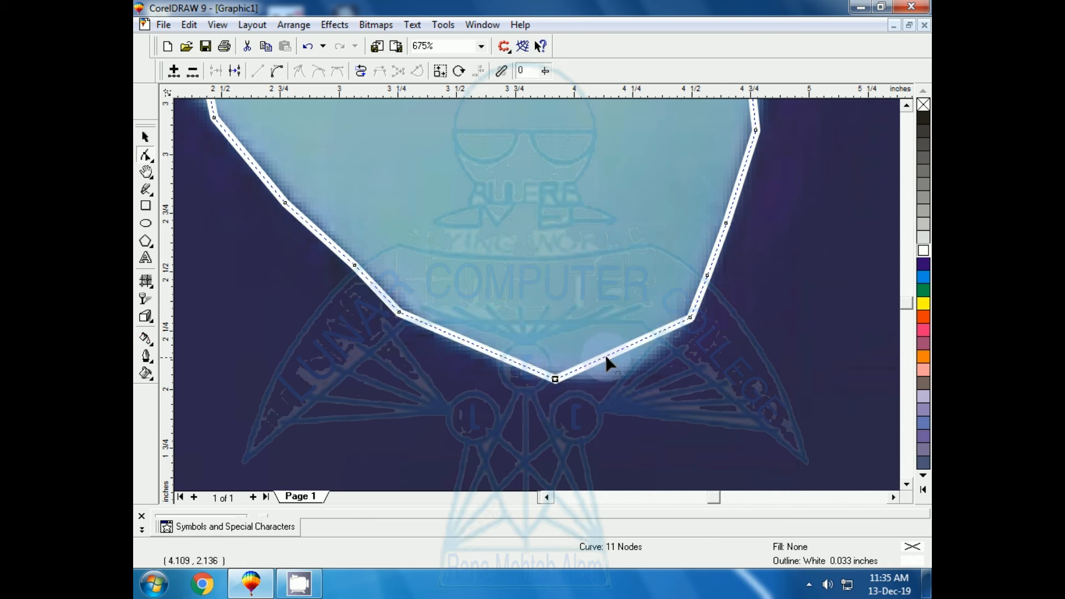
{"action": "left_click", "coordinate": [624, 350]}
{"action": "double_click", "coordinate": [625, 344]}
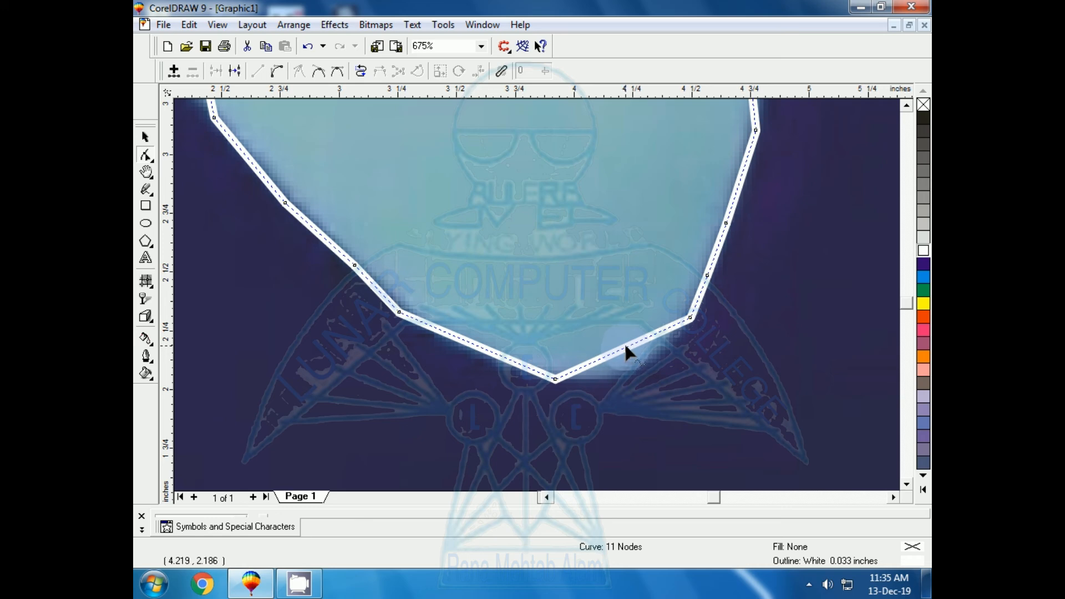
{"action": "left_click_drag", "start_coordinate": [626, 346], "coordinate": [635, 374]}
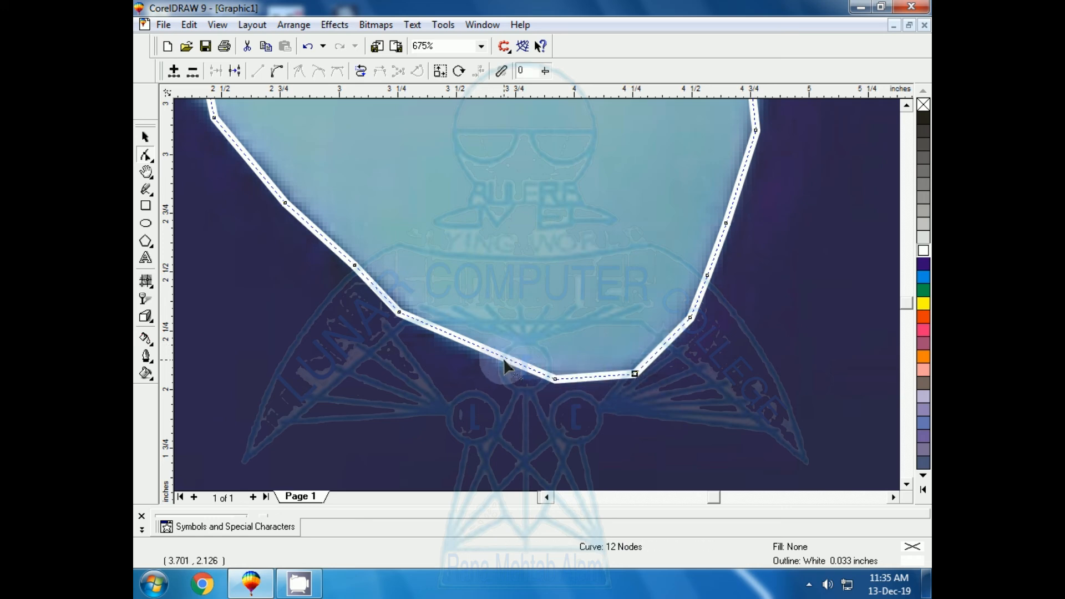
Step: Add two more nodes to the outline at the heart's tip, one on each side of the lowest node
{"action": "left_click", "coordinate": [508, 363]}
{"action": "double_click", "coordinate": [506, 359]}
{"action": "left_click", "coordinate": [504, 363]}
{"action": "left_click", "coordinate": [505, 361]}
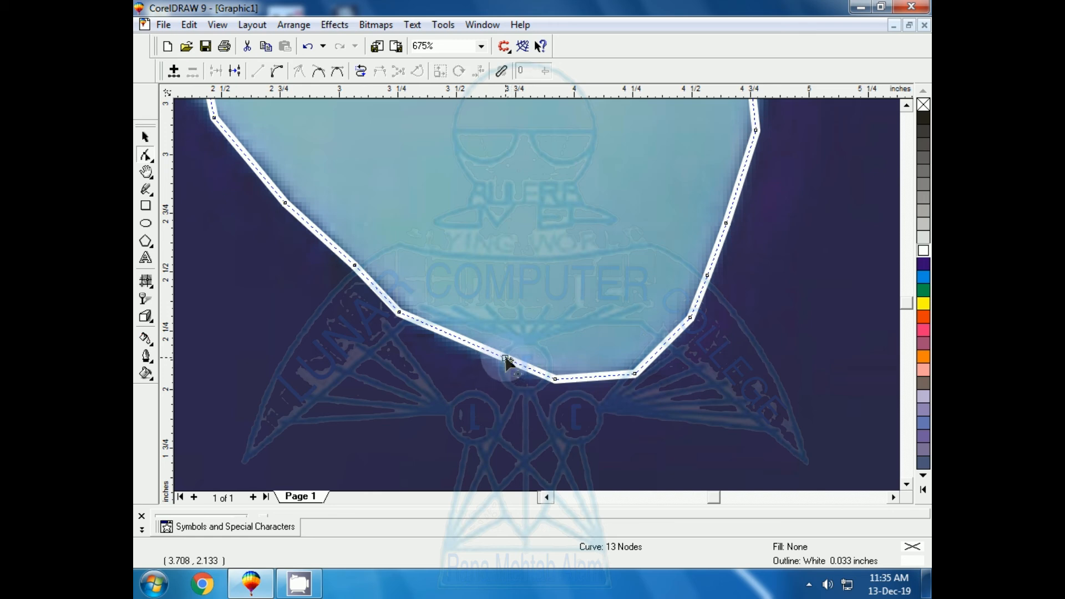
{"action": "left_click_drag", "start_coordinate": [505, 358], "coordinate": [494, 359]}
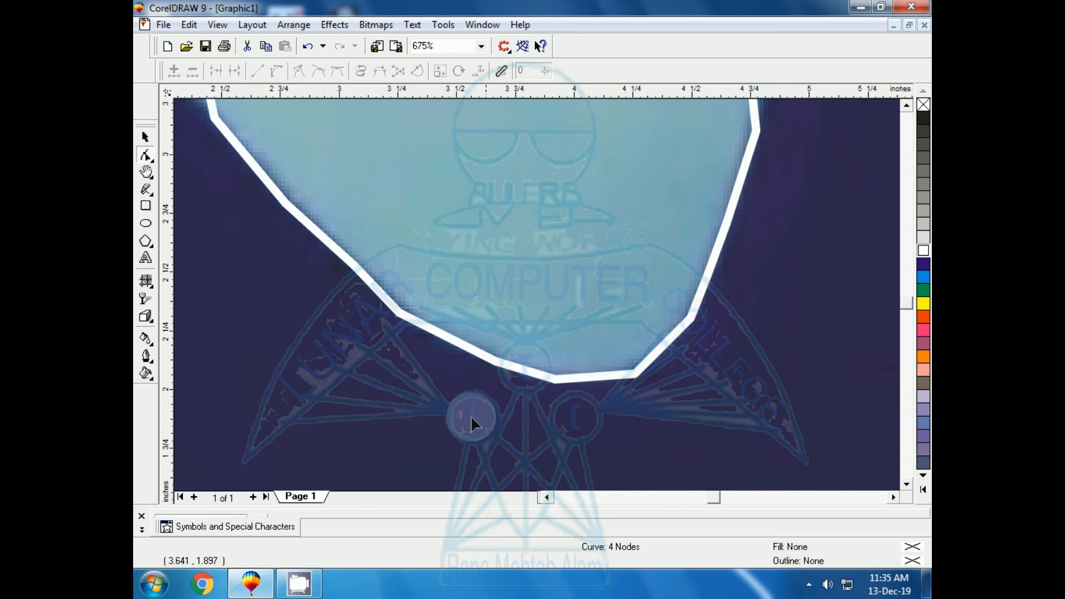
{"action": "double_click", "coordinate": [609, 377]}
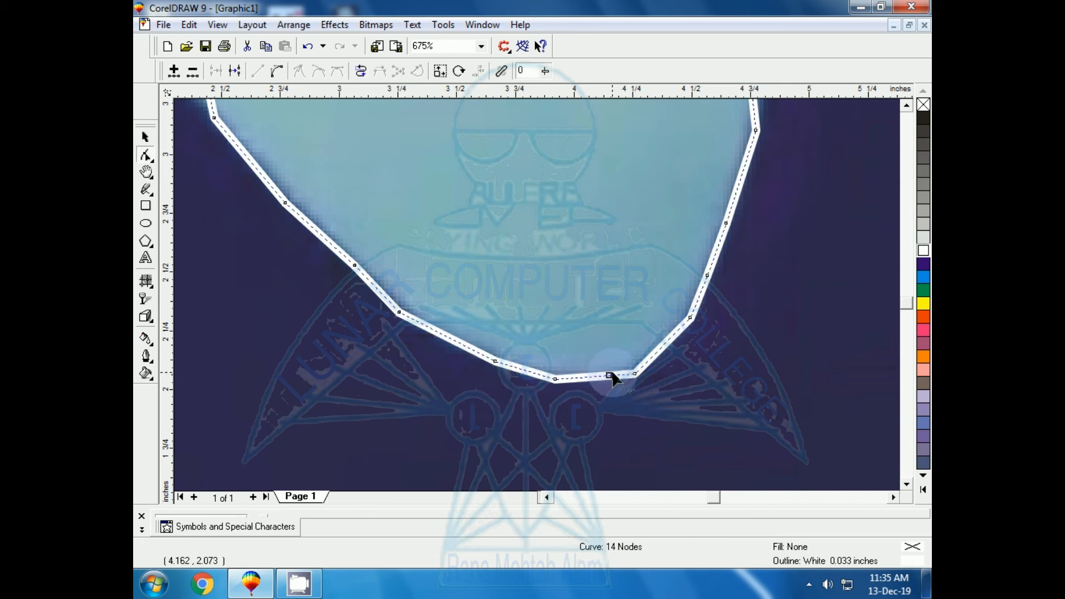
{"action": "left_click", "coordinate": [613, 379]}
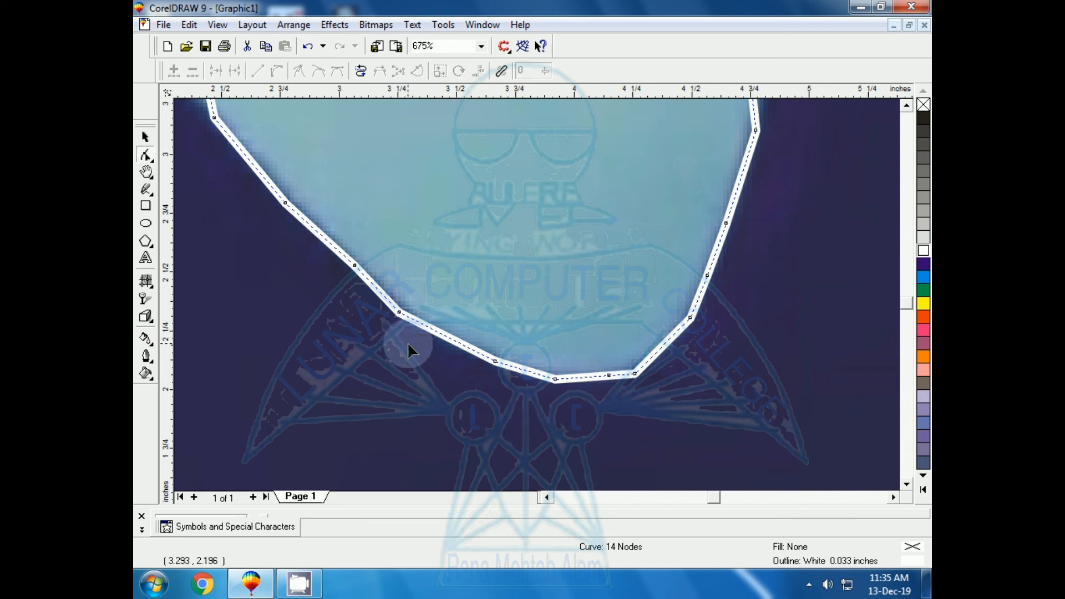
Step: Delete the surplus nodes around the heart's tip so the bottom of the outline becomes one smooth curve
{"action": "left_click_drag", "start_coordinate": [550, 363], "coordinate": [700, 426]}
{"action": "key", "text": "Delete"}
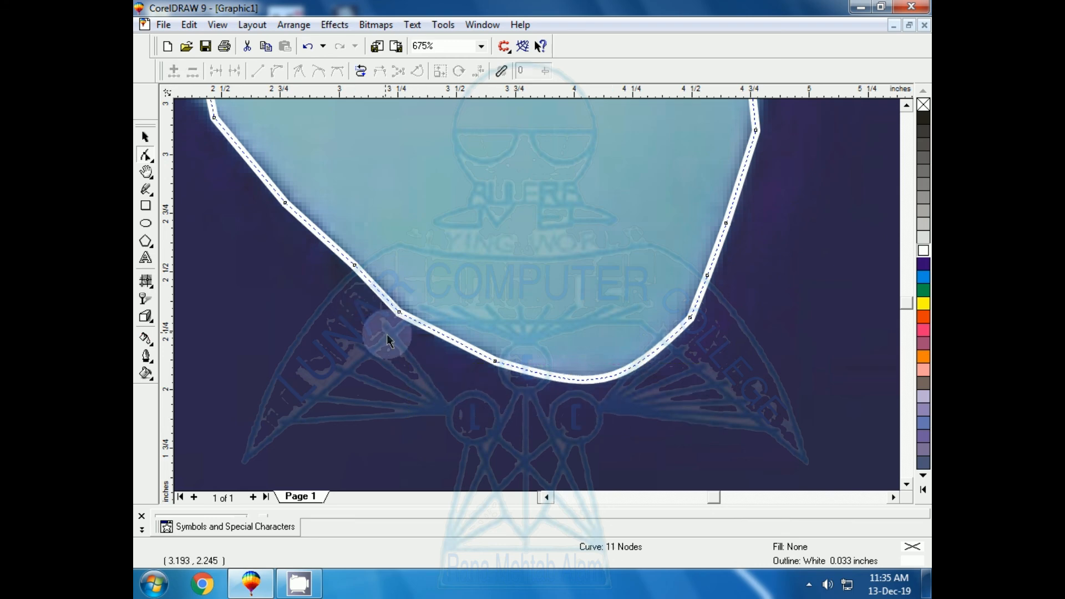
{"action": "left_click_drag", "start_coordinate": [512, 409], "coordinate": [519, 410]}
{"action": "key", "text": "Delete"}
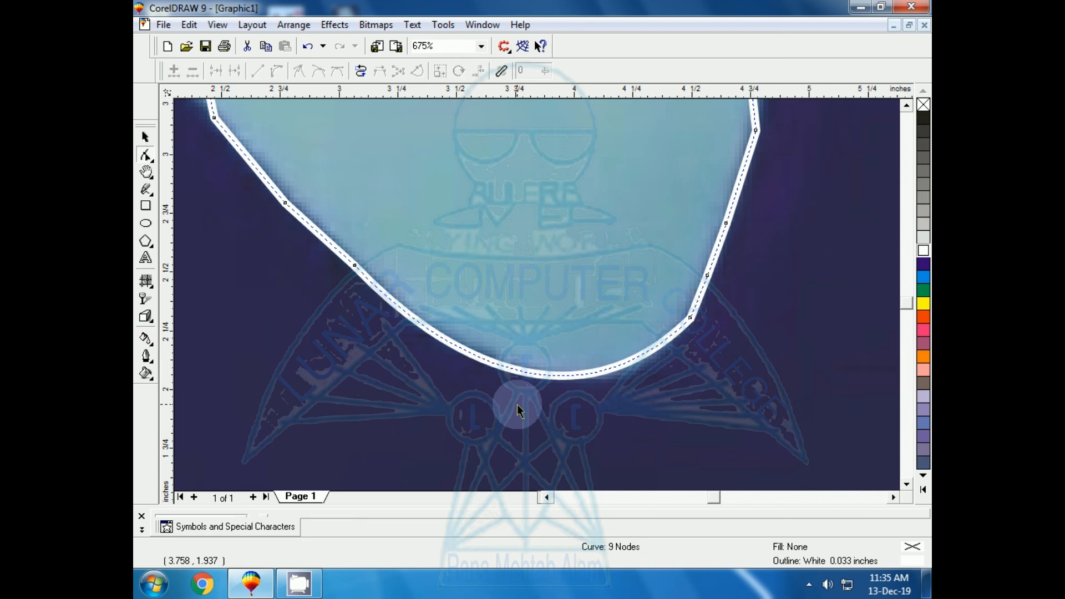
Step: Delete the three surplus nodes on the outline's lower-right side and shift the whole curve slightly up and right over the heart
{"action": "left_click_drag", "start_coordinate": [814, 185], "coordinate": [654, 351]}
{"action": "key", "text": "Delete"}
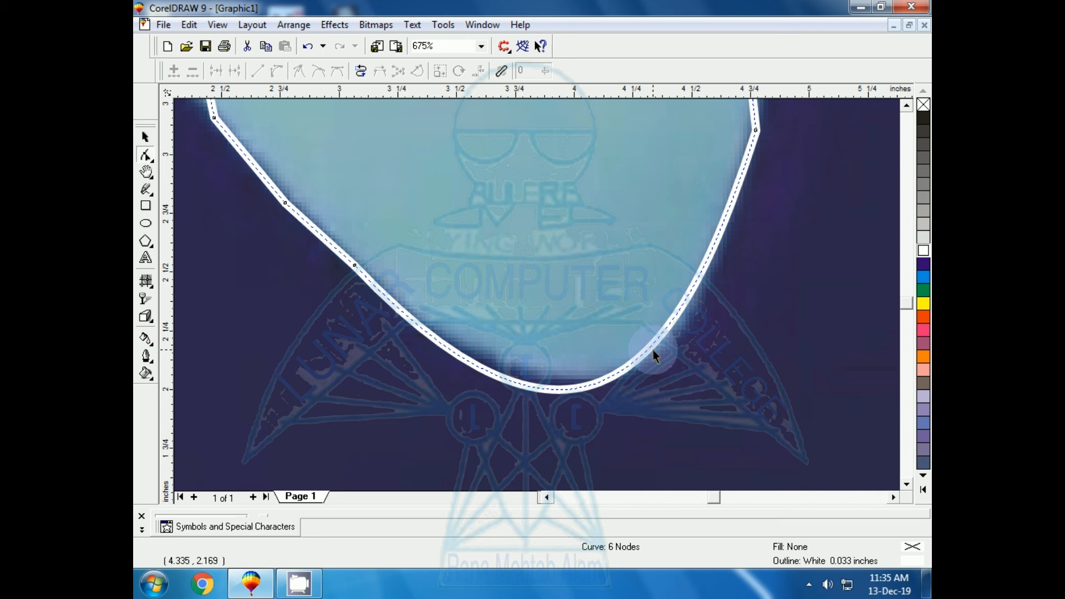
{"action": "key", "text": "F3"}
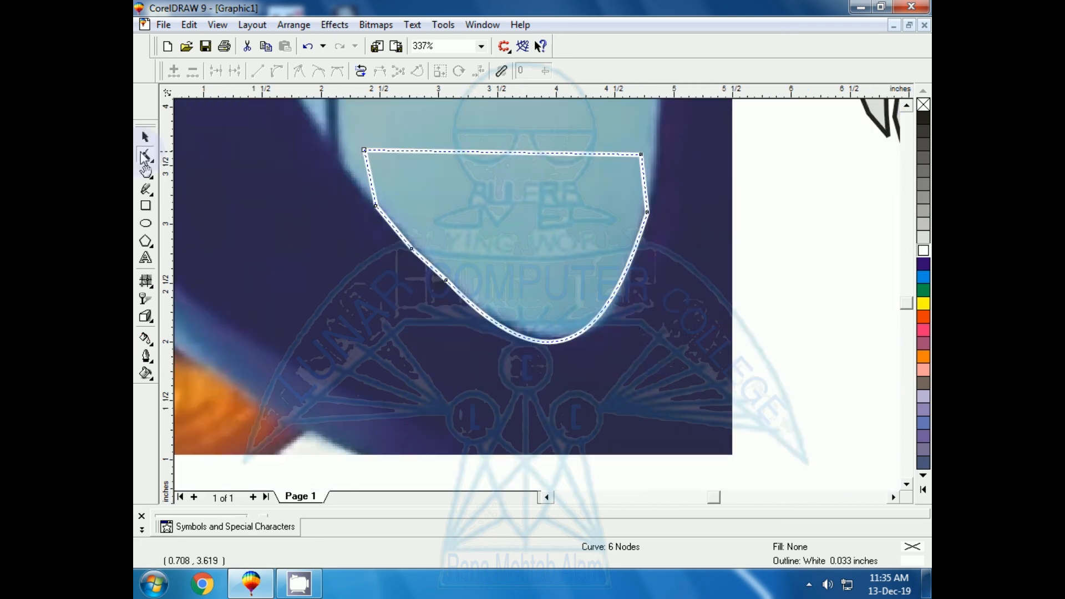
{"action": "left_click", "coordinate": [146, 138]}
{"action": "left_click_drag", "start_coordinate": [504, 244], "coordinate": [513, 239]}
Step: Fit the outline's upper part to the heart by moving the right side node inward and the left side node and upper-left corner outward
{"action": "left_click", "coordinate": [656, 208]}
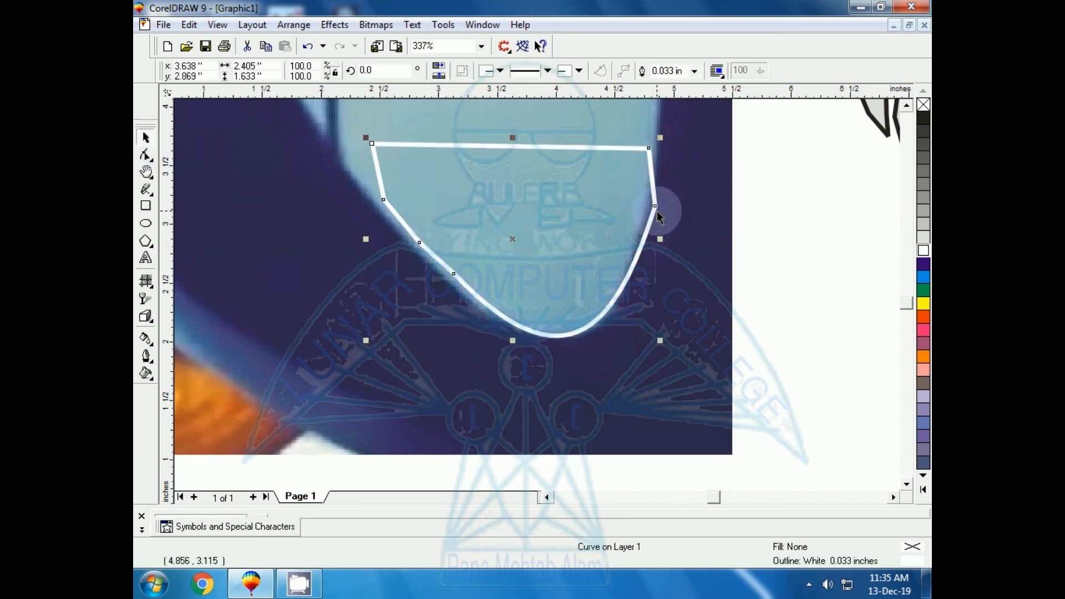
{"action": "left_click_drag", "start_coordinate": [657, 211], "coordinate": [647, 209]}
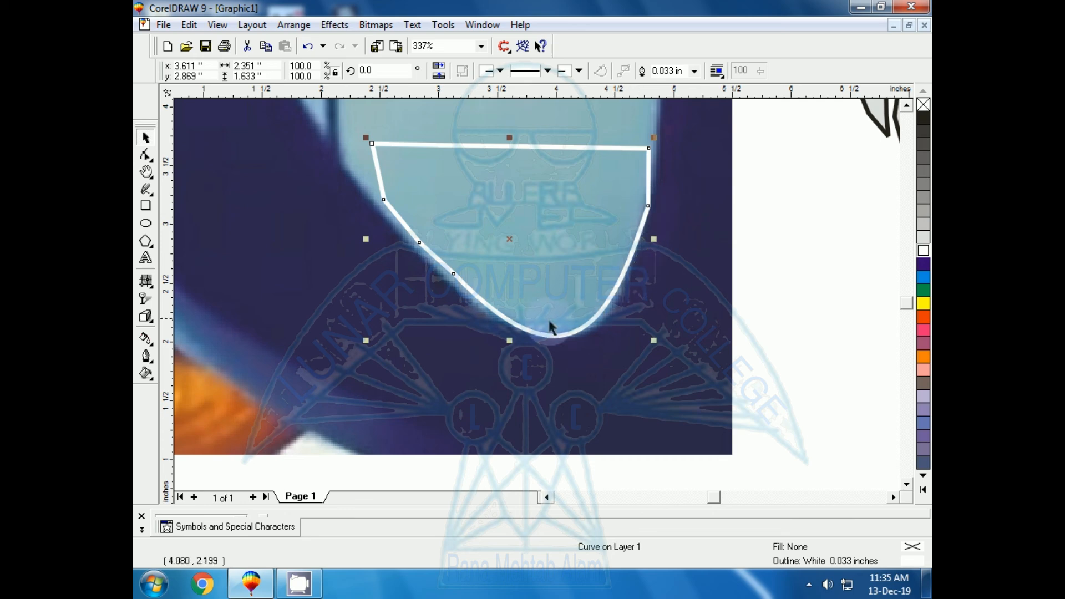
{"action": "left_click_drag", "start_coordinate": [383, 200], "coordinate": [375, 199]}
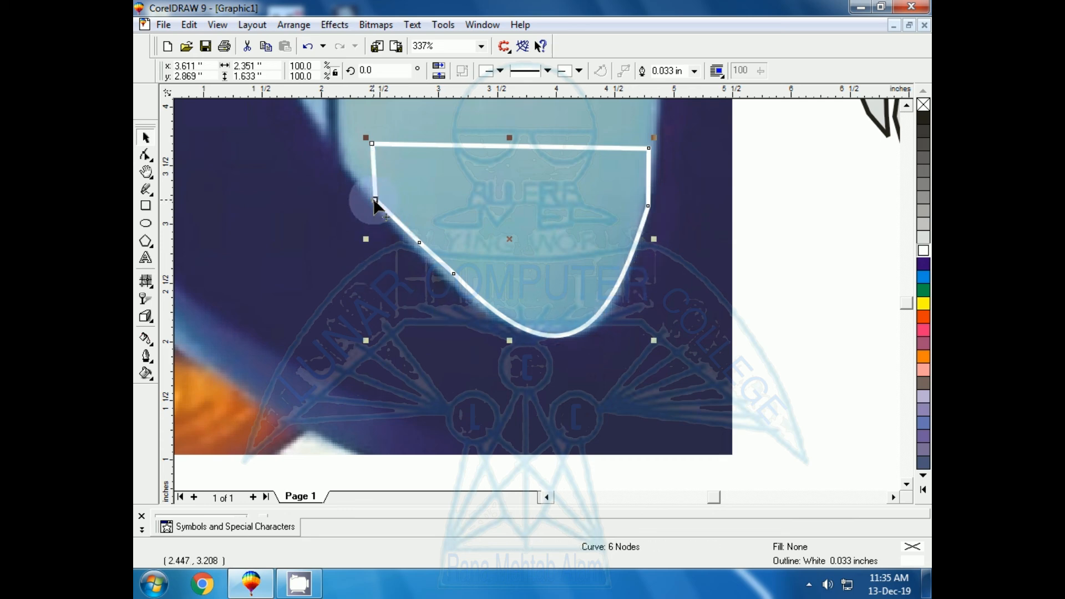
{"action": "left_click", "coordinate": [371, 145]}
{"action": "left_click_drag", "start_coordinate": [371, 144], "coordinate": [344, 142]}
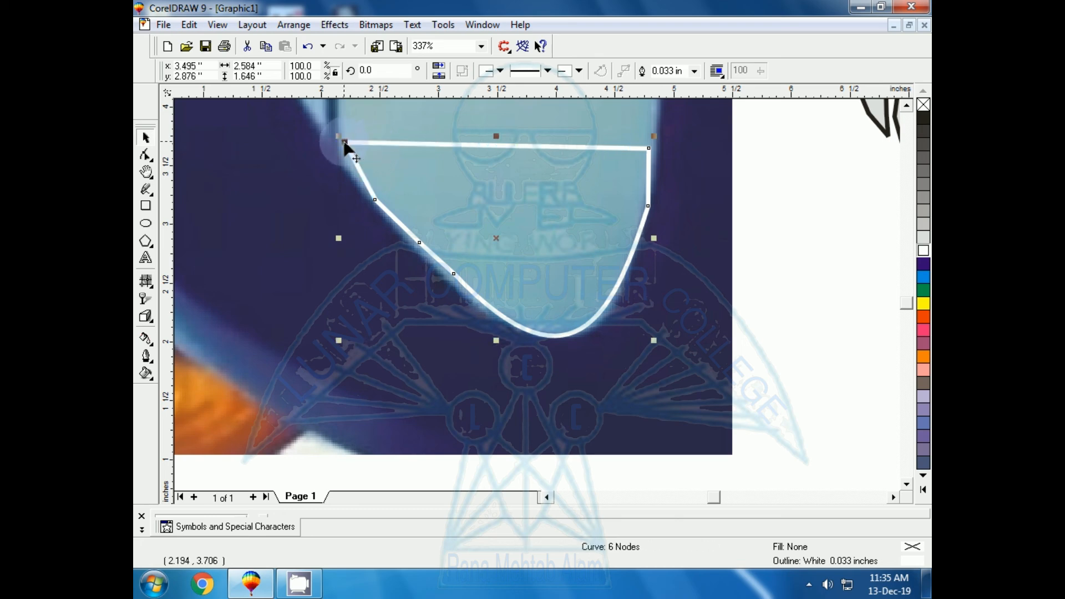
Step: Add a node midway along the short upper-left segment and pull it outward to the heart's edge
{"action": "key", "text": "F10"}
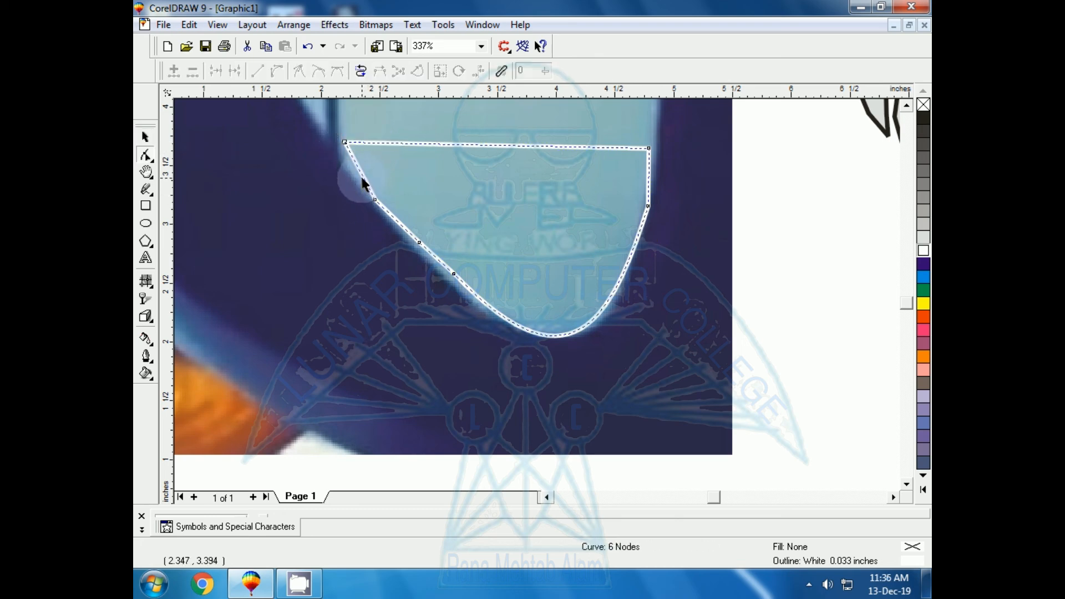
{"action": "double_click", "coordinate": [360, 175]}
{"action": "left_click_drag", "start_coordinate": [361, 175], "coordinate": [351, 173]}
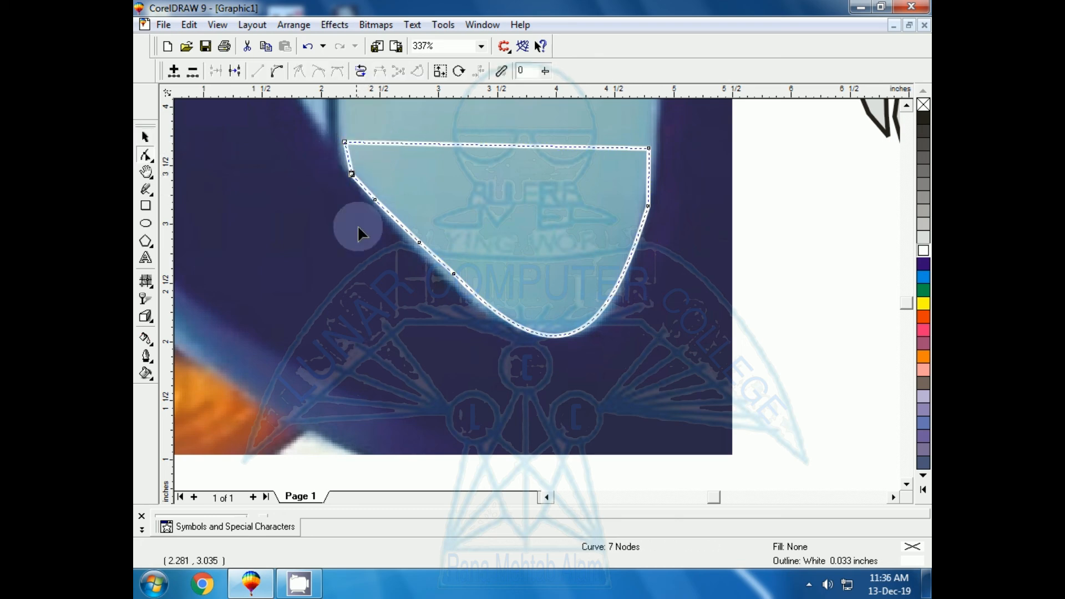
{"action": "left_click", "coordinate": [399, 301]}
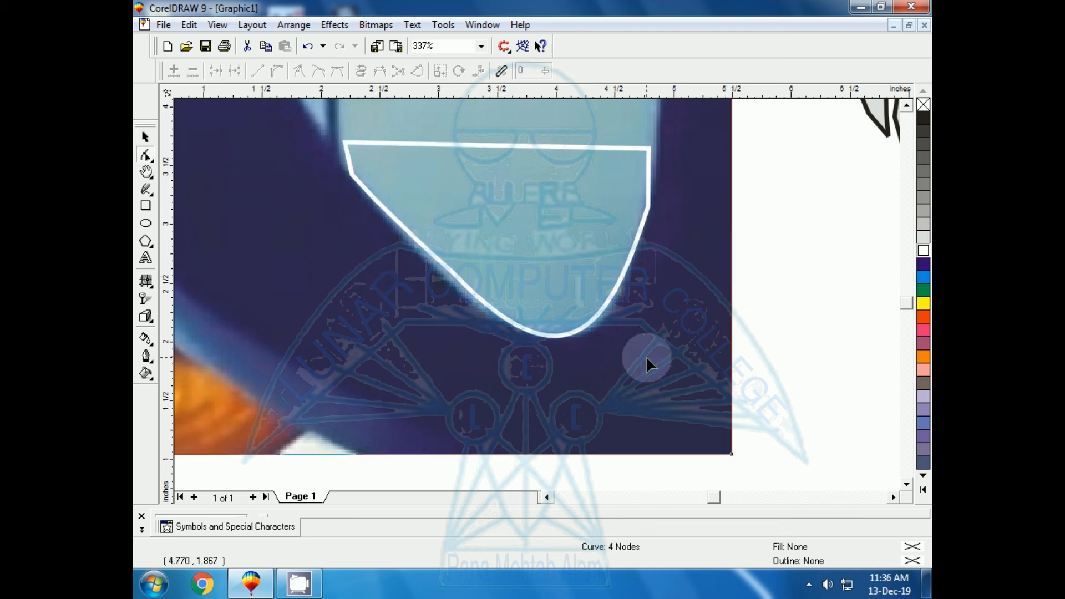
Step: Examine the finished heart's main body outline and its nodes, and compare it with the partial tracing on the photo
{"action": "key", "text": "F3"}
{"action": "key", "text": "F3"}
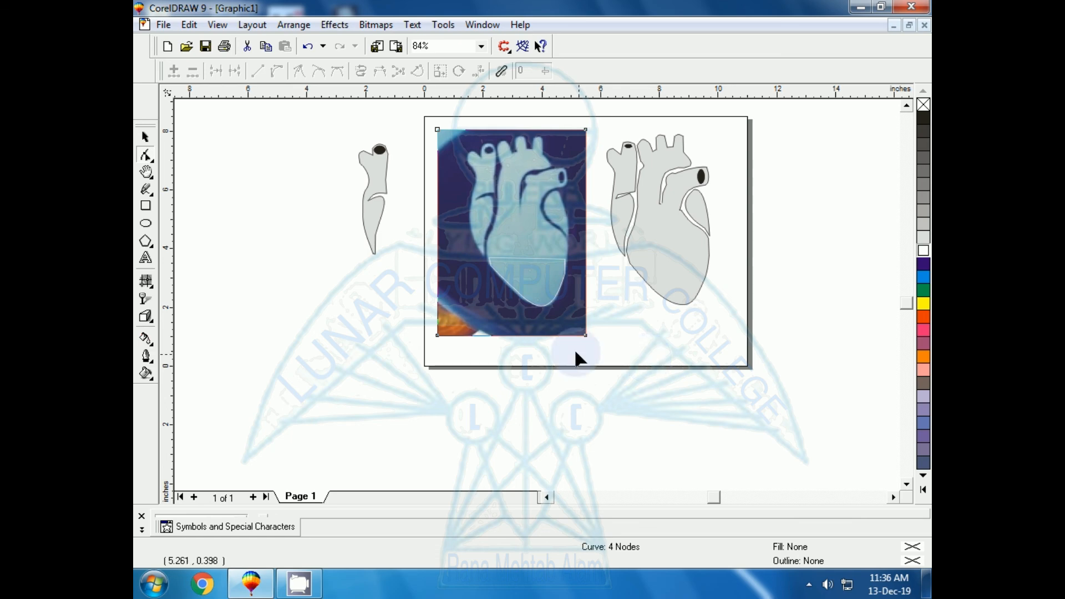
{"action": "left_click", "coordinate": [676, 303]}
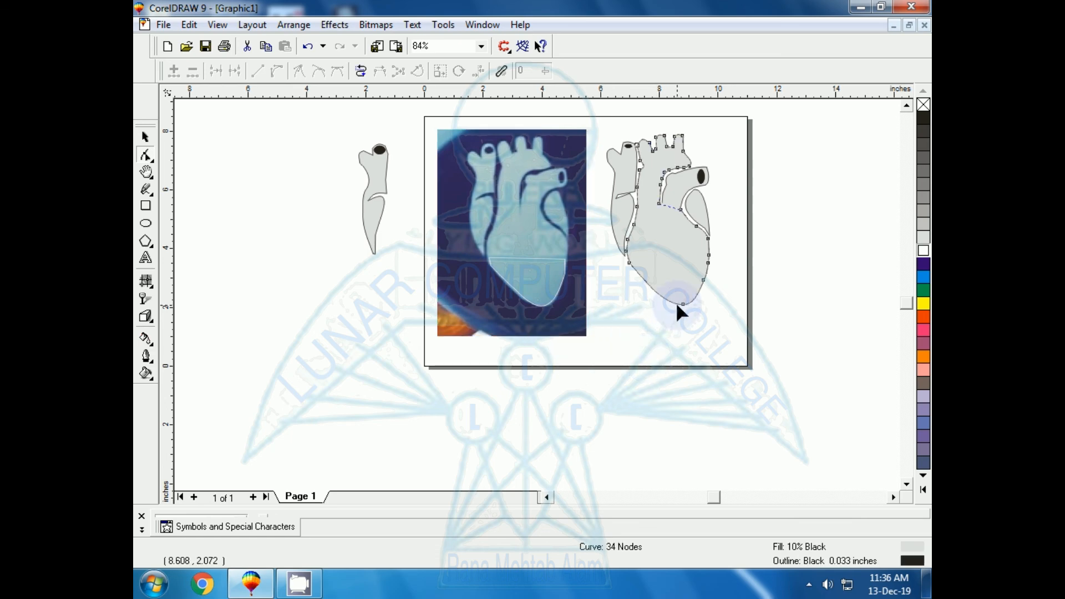
{"action": "key", "text": "shift+F2"}
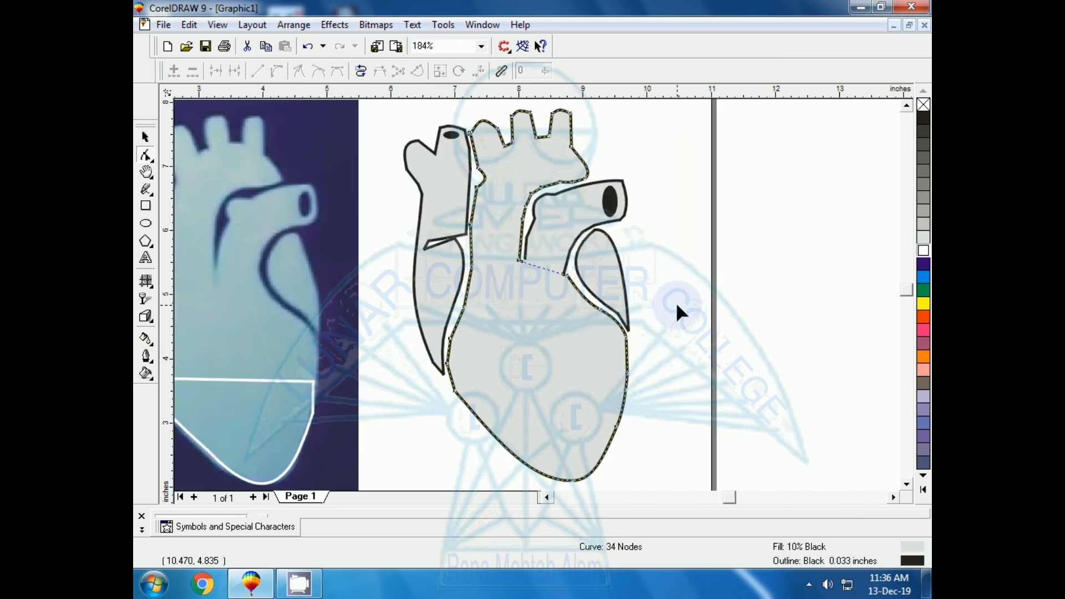
{"action": "key", "text": "F4"}
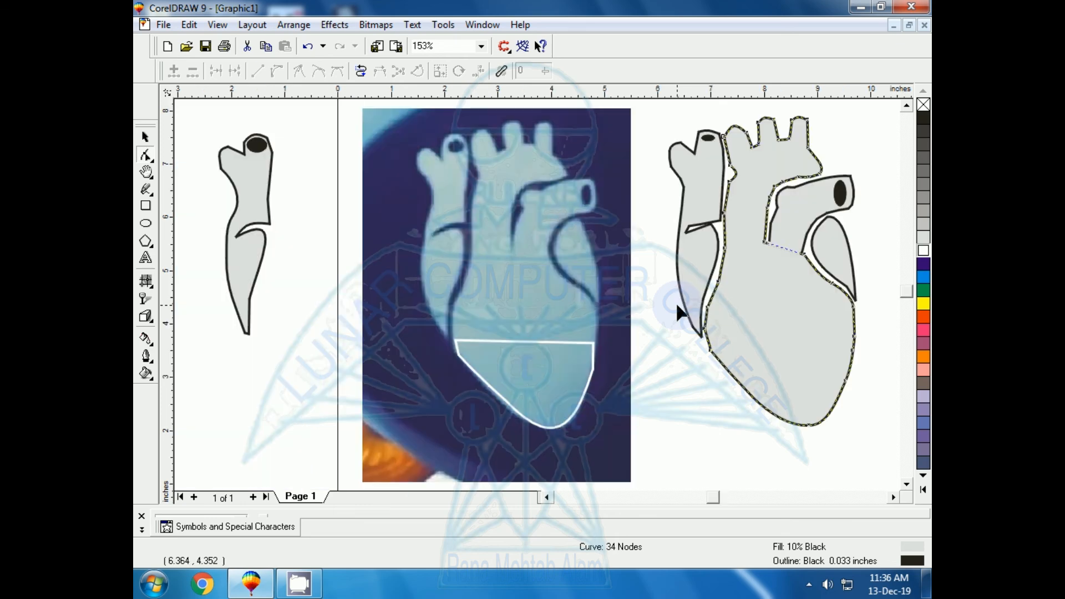
{"action": "left_click", "coordinate": [146, 137]}
{"action": "left_click", "coordinate": [208, 364]}
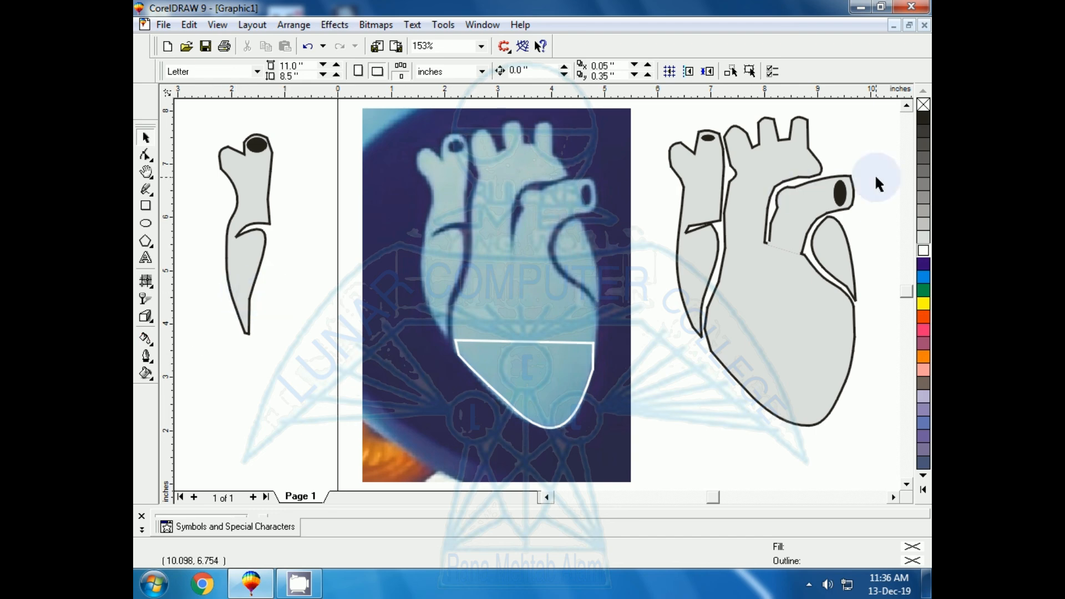
Step: Try moving the finished heart's small side chamber and its angled vessel away from the main body, and undo both moves
{"action": "left_click", "coordinate": [839, 257]}
{"action": "left_click_drag", "start_coordinate": [839, 256], "coordinate": [887, 260]}
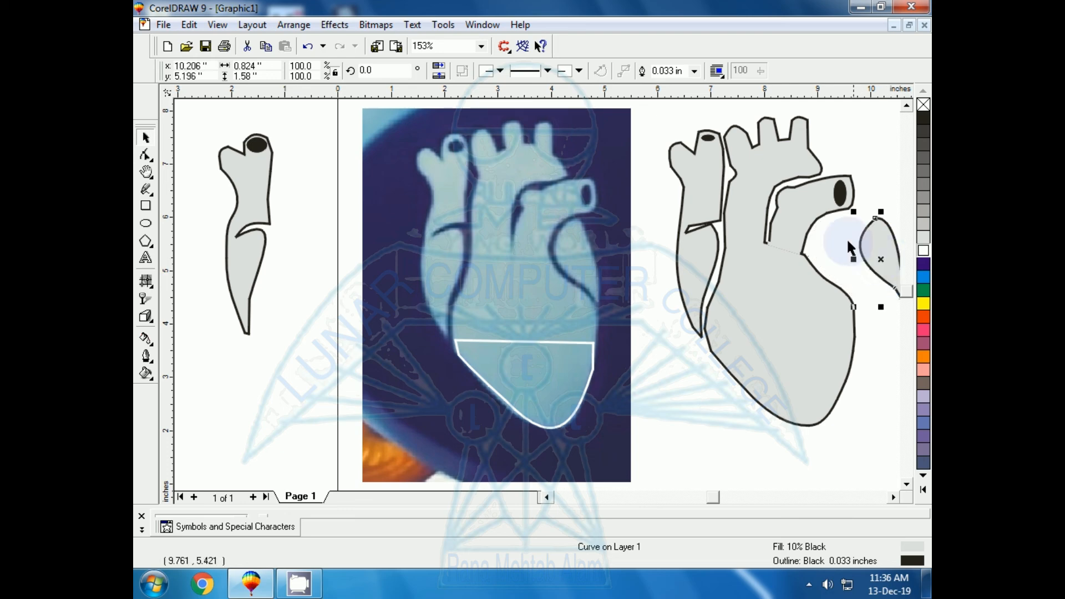
{"action": "left_click_drag", "start_coordinate": [799, 227], "coordinate": [854, 211]}
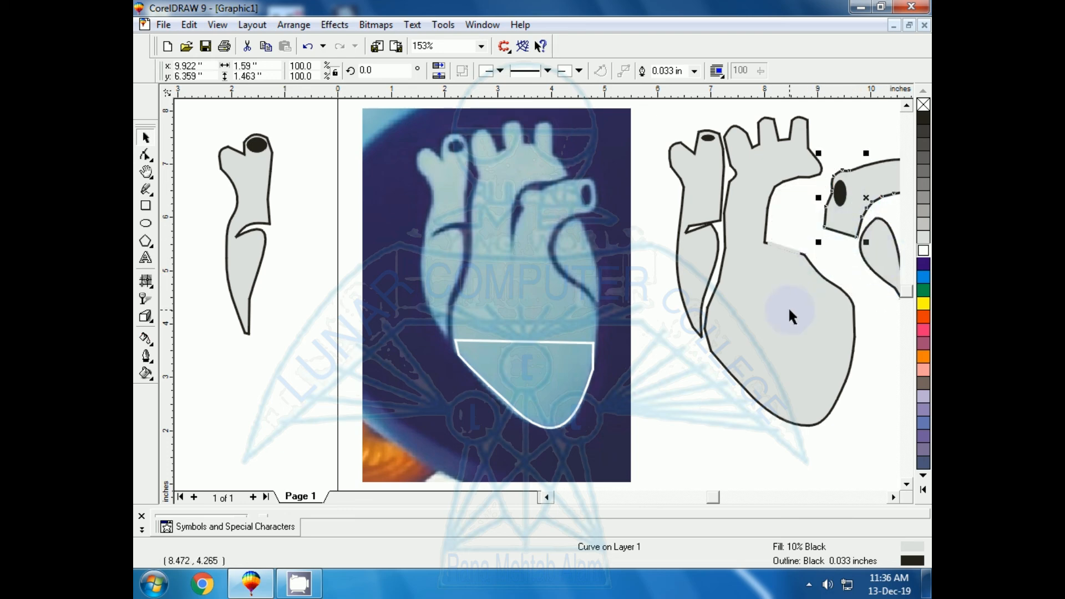
{"action": "key", "text": "ctrl+z"}
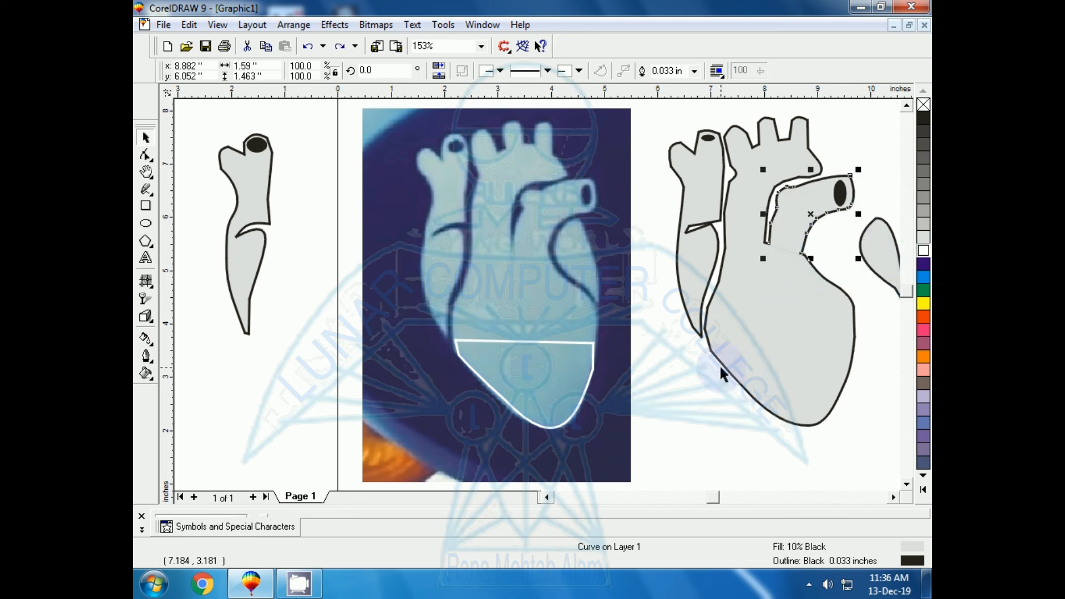
{"action": "left_click", "coordinate": [641, 332]}
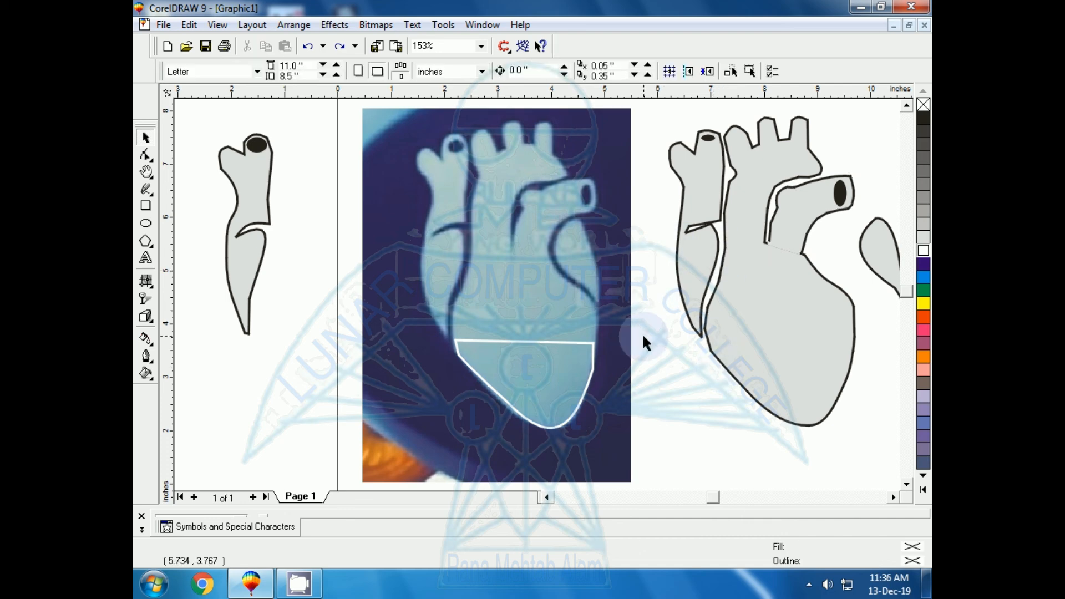
{"action": "key", "text": "ctrl+z"}
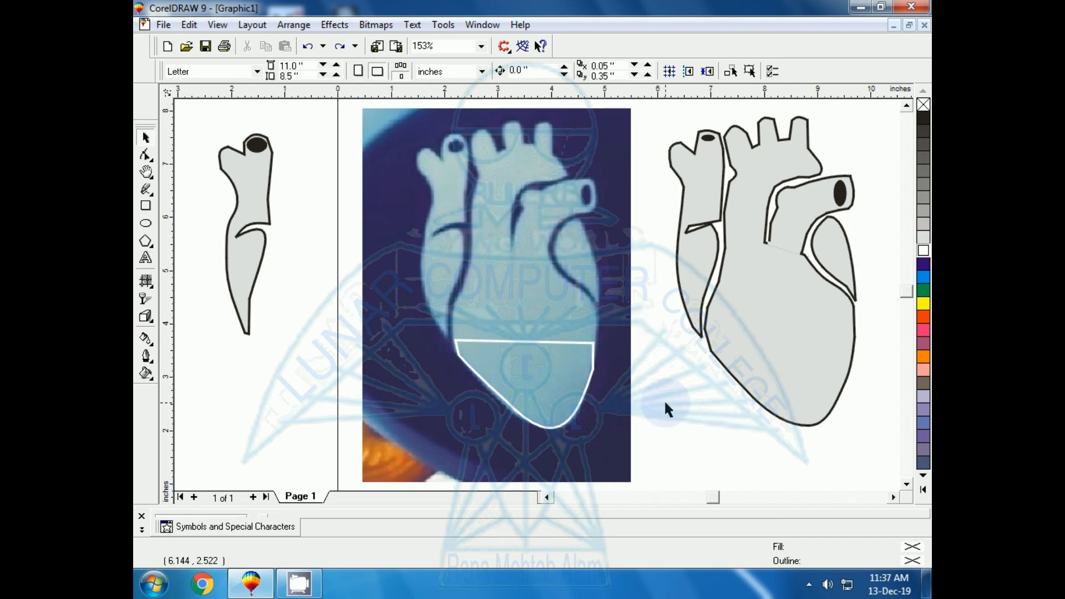